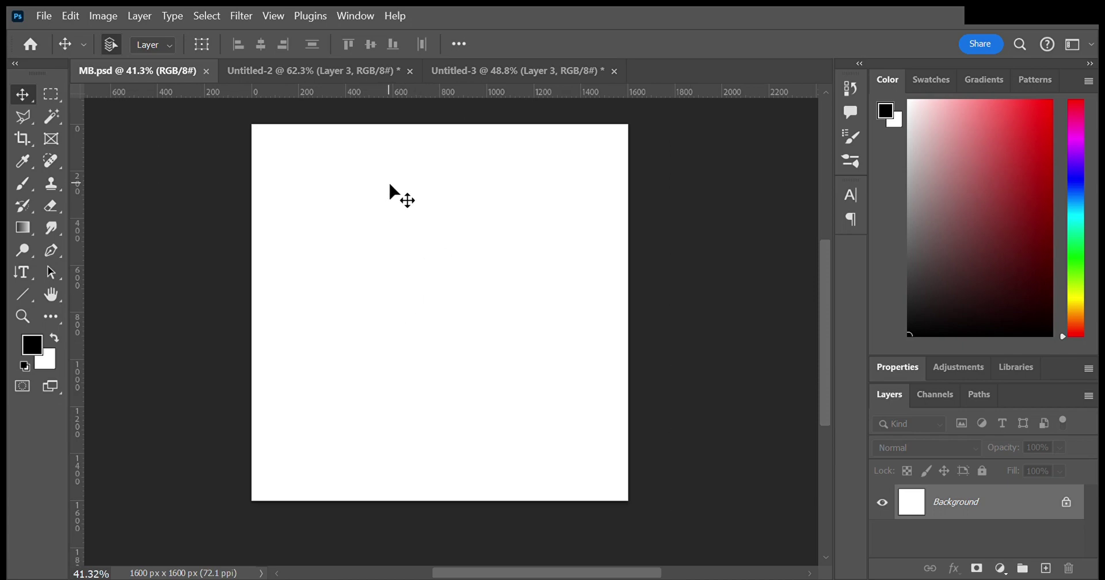
Step: Bring up the player photo and trace a Polygonal Lasso outline around the dreadlocks
{"action": "key", "text": "ctrl+0"}
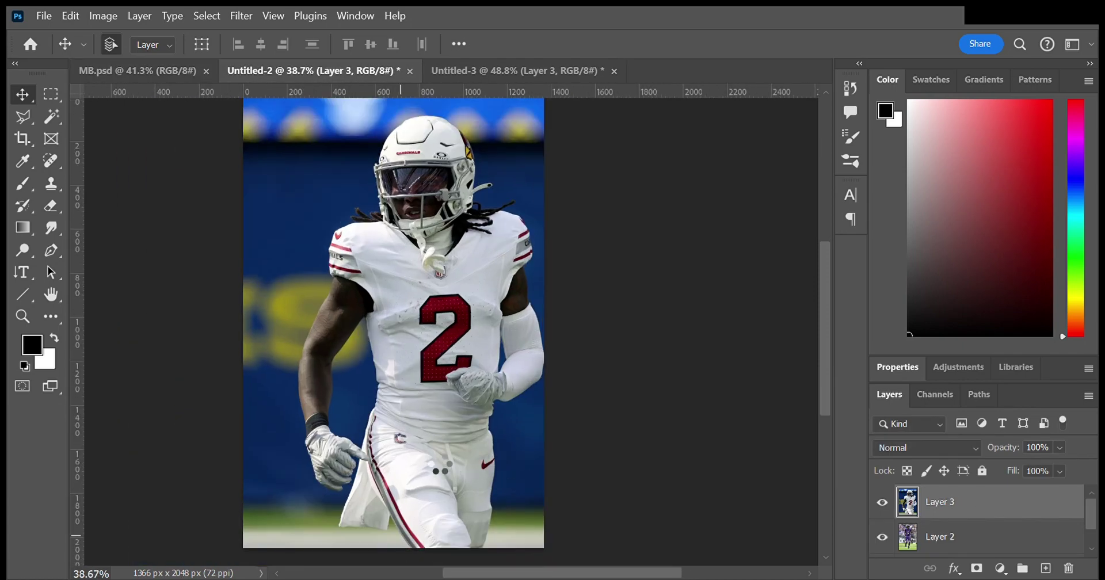
{"action": "scroll", "coordinate": [372, 214], "scroll_direction": "up", "scroll_amount": 10}
{"action": "key", "text": "l"}
{"action": "left_click", "coordinate": [214, 259]}
{"action": "left_click", "coordinate": [305, 329]}
{"action": "left_click", "coordinate": [247, 381]}
{"action": "double_click", "coordinate": [143, 377]}
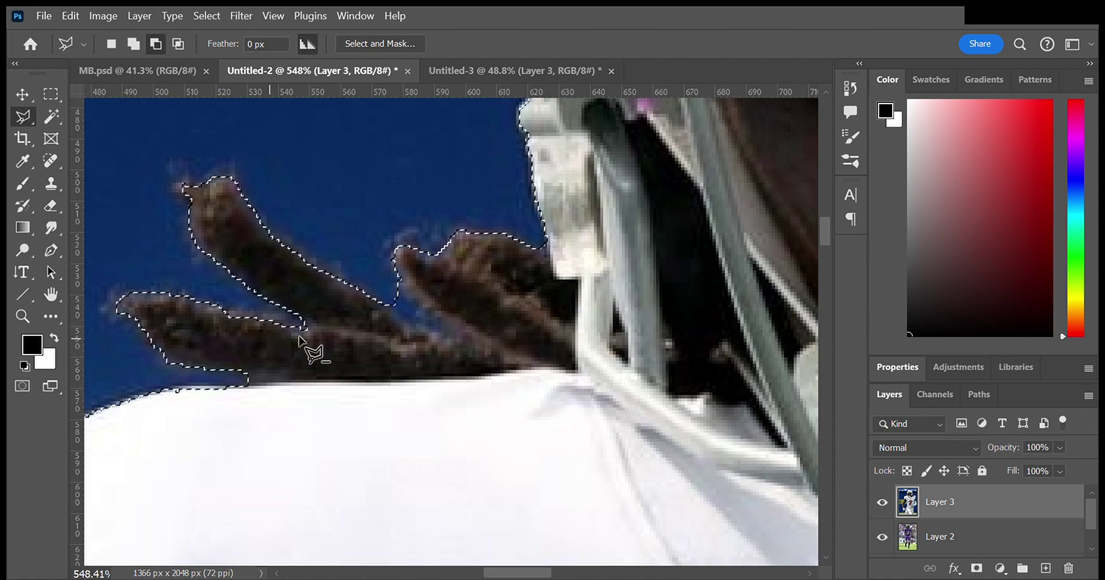
Step: Pan and zoom across the helmet, right shoulder and jersey front to check the selection edge
{"action": "scroll", "coordinate": [403, 345], "scroll_direction": "down", "scroll_amount": 5}
{"action": "left_click_drag", "start_coordinate": [806, 374], "coordinate": [496, 412]}
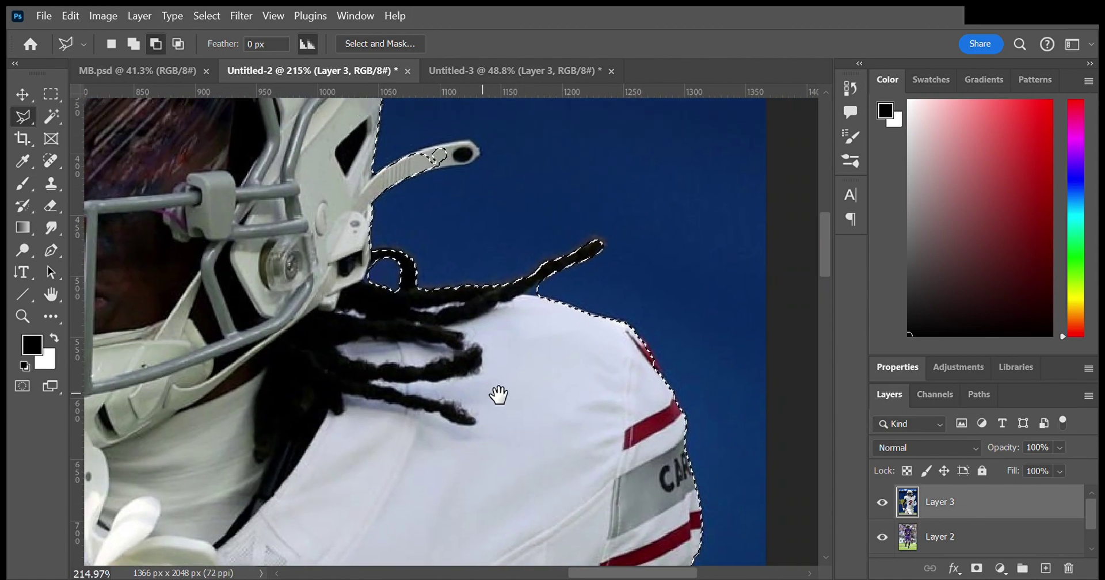
{"action": "scroll", "coordinate": [518, 345], "scroll_direction": "up", "scroll_amount": 5}
{"action": "scroll", "coordinate": [572, 313], "scroll_direction": "down", "scroll_amount": 6}
{"action": "left_click_drag", "start_coordinate": [572, 437], "coordinate": [547, 272]}
{"action": "scroll", "coordinate": [547, 271], "scroll_direction": "down", "scroll_amount": 5}
{"action": "scroll", "coordinate": [414, 407], "scroll_direction": "up", "scroll_amount": 5}
{"action": "scroll", "coordinate": [415, 408], "scroll_direction": "up", "scroll_amount": 2}
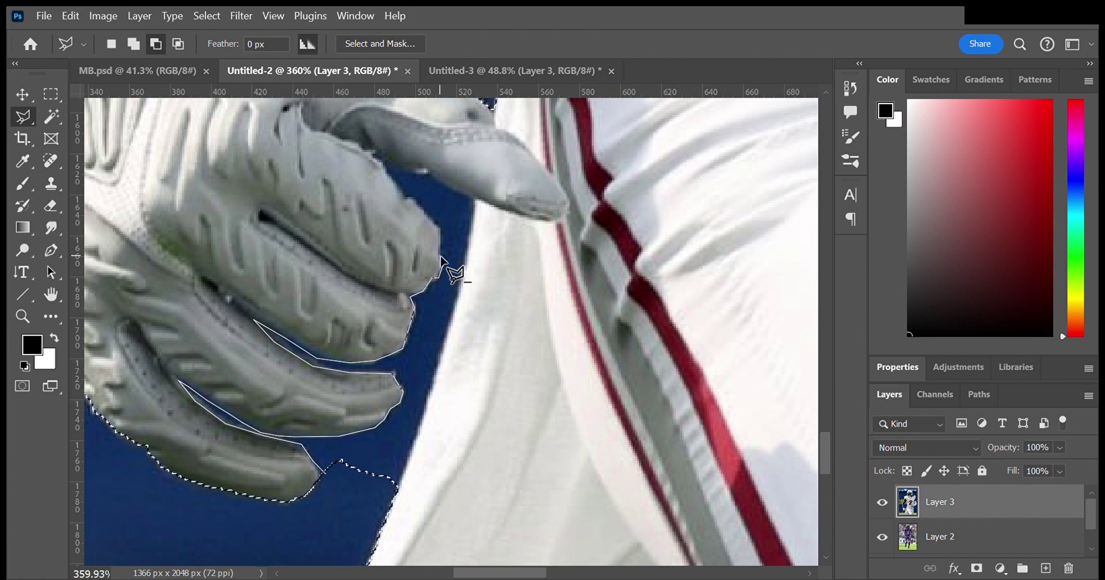
Step: Close the lasso selection at the glove and start a pen path along the jersey edge
{"action": "left_click", "coordinate": [474, 198]}
{"action": "double_click", "coordinate": [333, 460]}
{"action": "key", "text": "p"}
{"action": "left_click", "coordinate": [397, 493]}
{"action": "left_click", "coordinate": [440, 355]}
{"action": "left_click", "coordinate": [452, 313]}
Step: Trace the pen path around the glove tip and curve it down the glove edge
{"action": "left_click", "coordinate": [471, 237]}
{"action": "left_click", "coordinate": [475, 198]}
{"action": "left_click", "coordinate": [434, 211]}
{"action": "left_click", "coordinate": [449, 244]}
{"action": "left_click", "coordinate": [434, 283]}
{"action": "left_click", "coordinate": [414, 301]}
{"action": "left_click", "coordinate": [400, 349]}
{"action": "left_click", "coordinate": [373, 367]}
{"action": "left_click", "coordinate": [387, 372]}
{"action": "left_click_drag", "start_coordinate": [343, 440], "coordinate": [259, 467]}
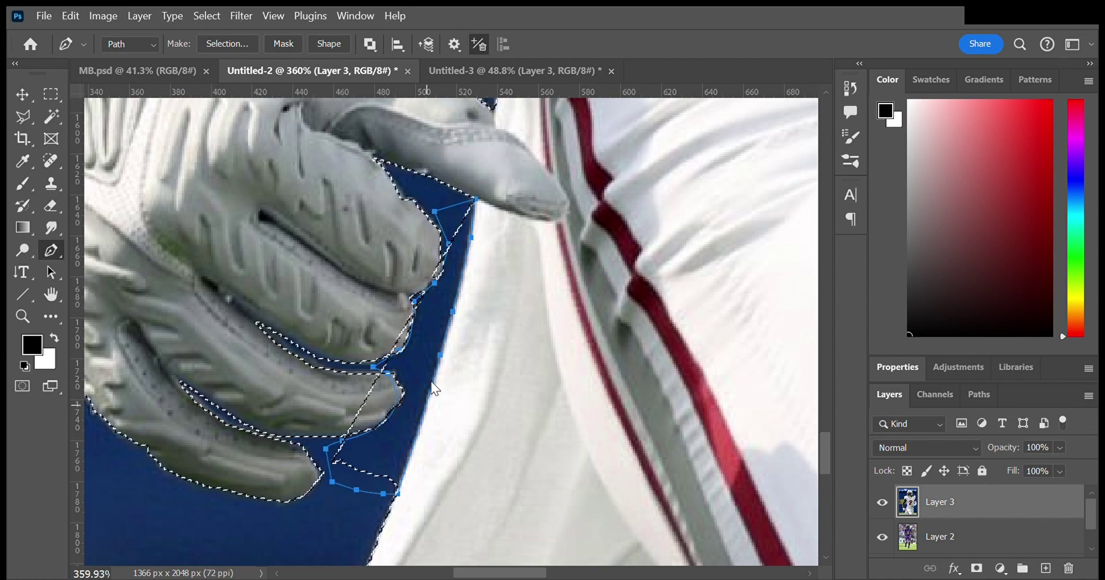
Step: Remove the stray outline piece along the pointing finger with the Polygonal Lasso
{"action": "scroll", "coordinate": [426, 346], "scroll_direction": "down", "scroll_amount": 3}
{"action": "scroll", "coordinate": [416, 344], "scroll_direction": "up", "scroll_amount": 3}
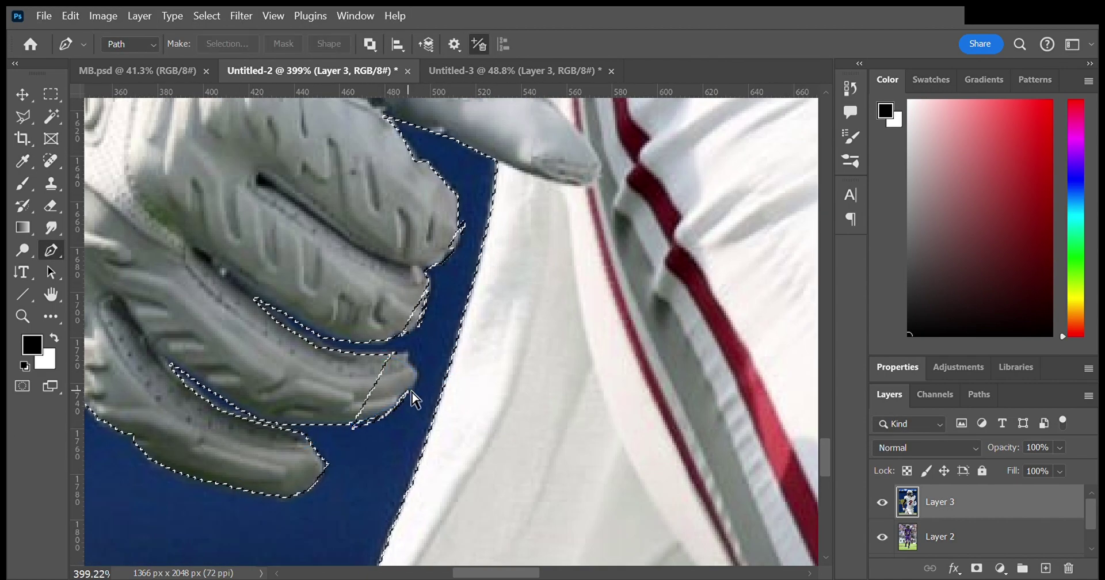
{"action": "scroll", "coordinate": [434, 396], "scroll_direction": "down", "scroll_amount": 2}
{"action": "key", "text": "l"}
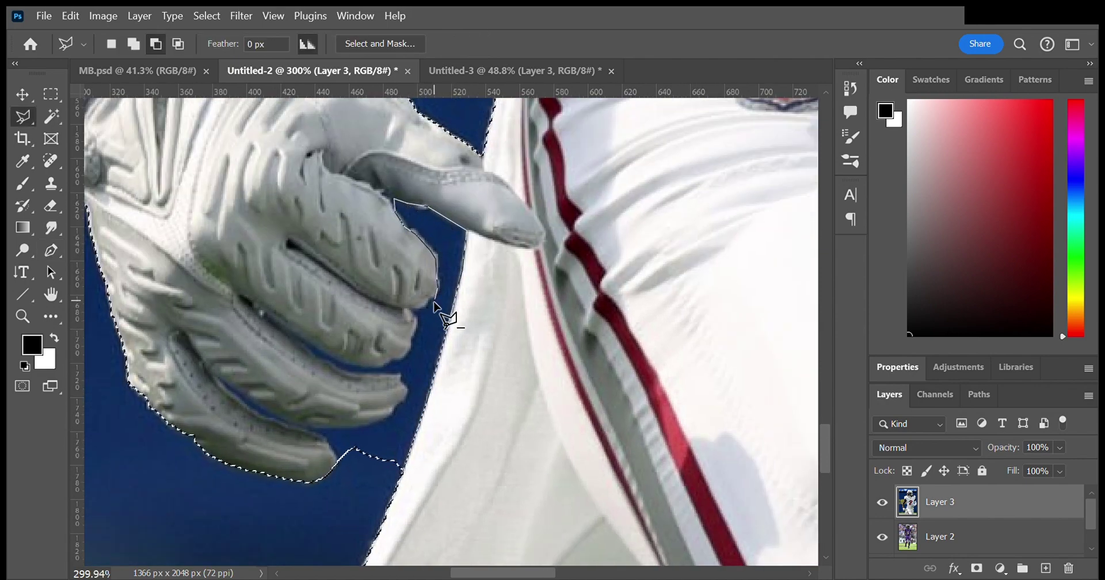
{"action": "key", "text": "Escape"}
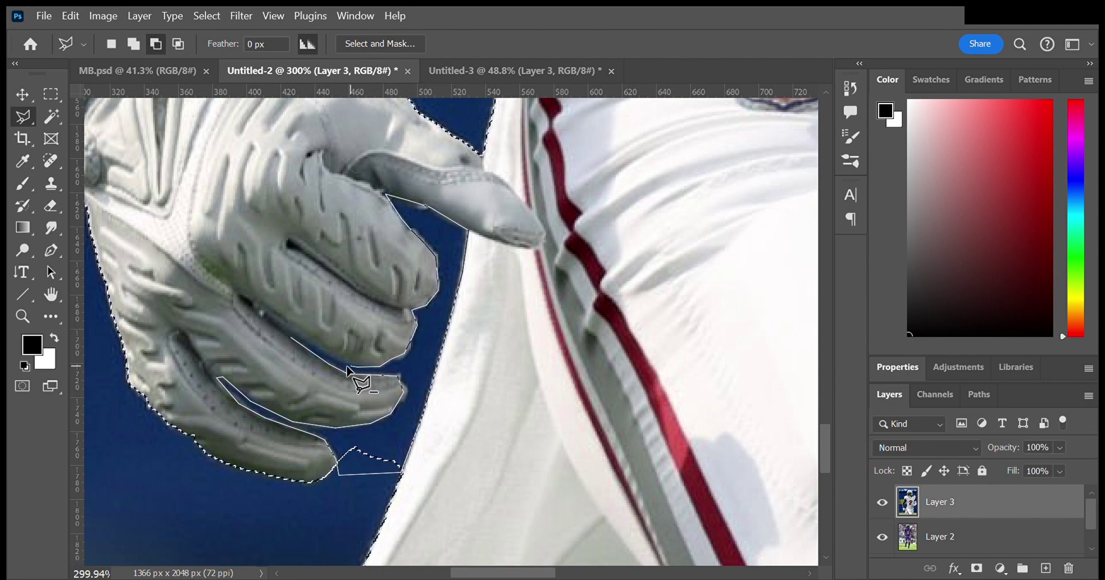
{"action": "scroll", "coordinate": [292, 336], "scroll_direction": "down", "scroll_amount": 5}
Step: Copy the selected player, paste it into MB.psd and scale it to fit the canvas
{"action": "key", "text": "ctrl+c"}
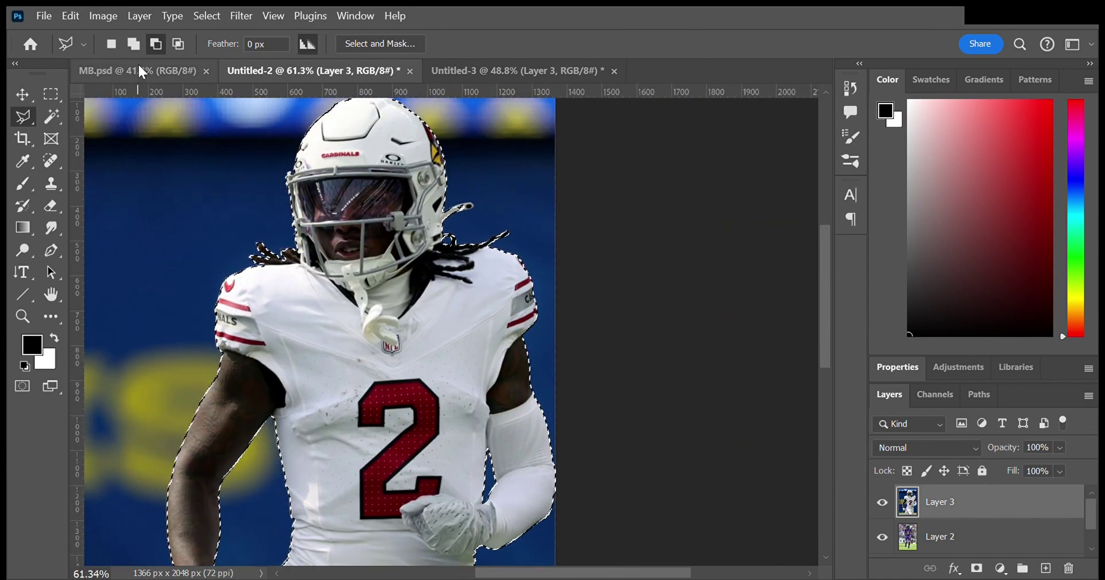
{"action": "key", "text": "ctrl+shift+Tab"}
{"action": "key", "text": "ctrl+v"}
{"action": "key", "text": "ctrl+t"}
{"action": "left_click_drag", "start_coordinate": [515, 352], "coordinate": [516, 337]}
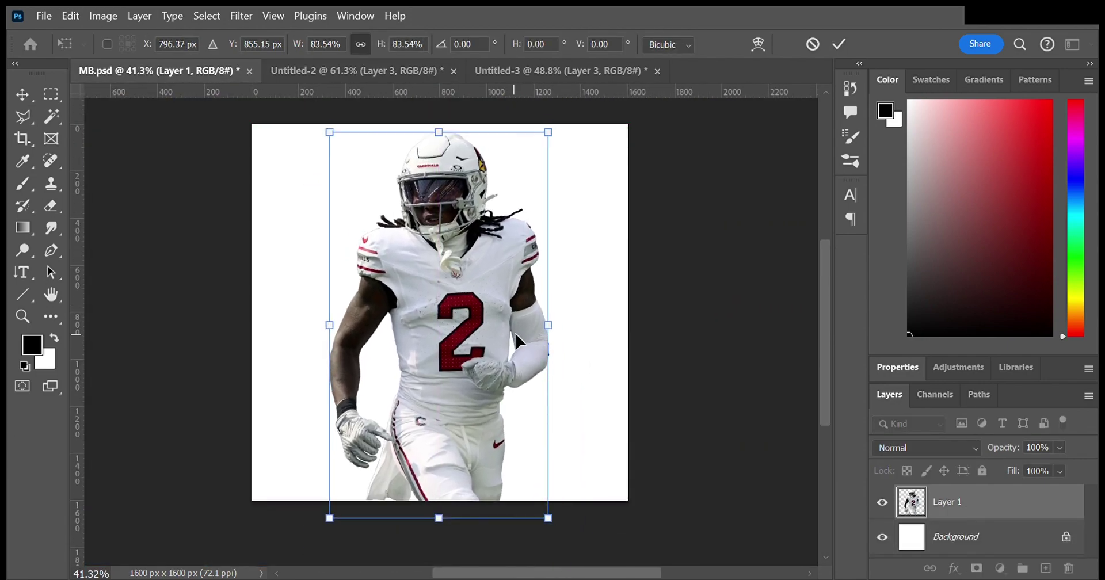
{"action": "key", "text": "Return"}
Step: Pan across the pasted player in MB.psd, then bring up the Chiefs jersey photo
{"action": "key", "text": "l"}
{"action": "scroll", "coordinate": [462, 318], "scroll_direction": "up", "scroll_amount": 5}
{"action": "scroll", "coordinate": [462, 318], "scroll_direction": "down", "scroll_amount": 3}
{"action": "left_click_drag", "start_coordinate": [370, 309], "coordinate": [358, 239]}
{"action": "left_click", "coordinate": [354, 70]}
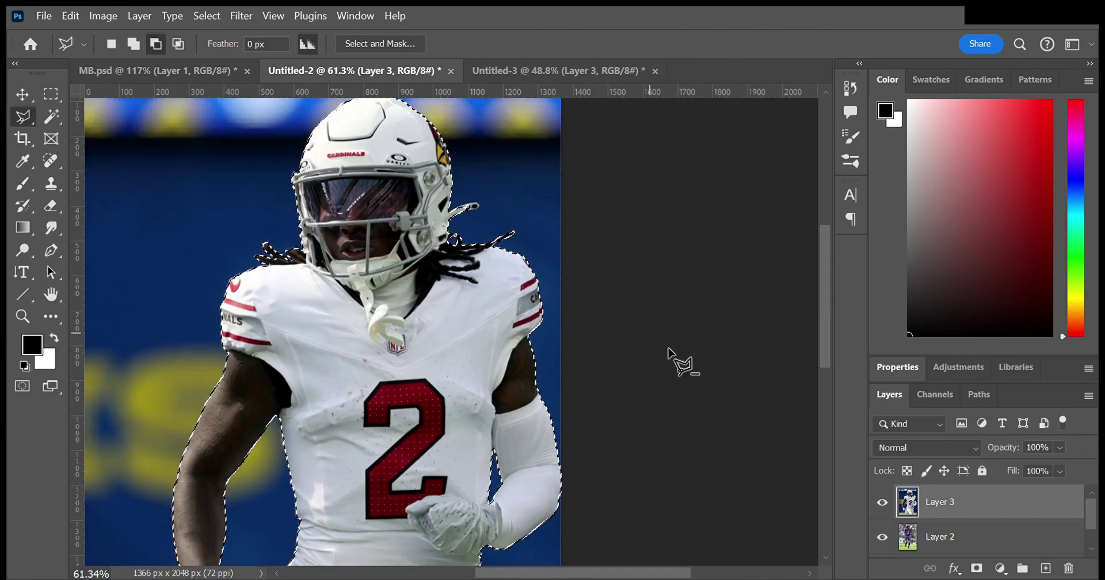
{"action": "left_click", "coordinate": [529, 70]}
{"action": "scroll", "coordinate": [397, 334], "scroll_direction": "up", "scroll_amount": 5}
Step: Trace the inner notch of the red 5 with the Pen tool
{"action": "key", "text": "p"}
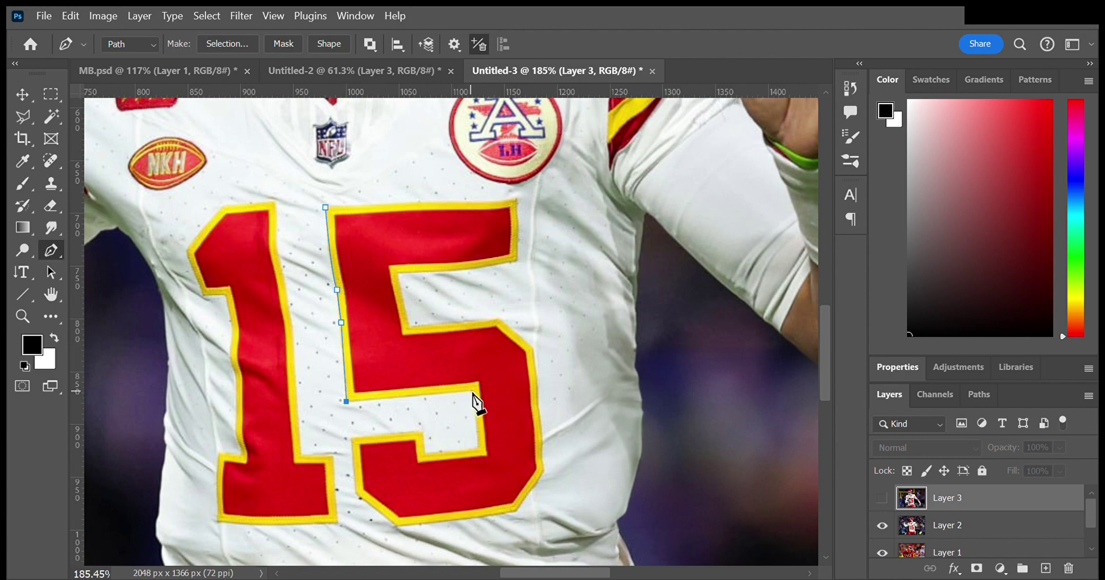
{"action": "scroll", "coordinate": [426, 456], "scroll_direction": "up", "scroll_amount": 5}
{"action": "left_click", "coordinate": [548, 395]}
{"action": "left_click", "coordinate": [540, 319]}
{"action": "left_click", "coordinate": [395, 440]}
{"action": "scroll", "coordinate": [281, 358], "scroll_direction": "down", "scroll_amount": 1}
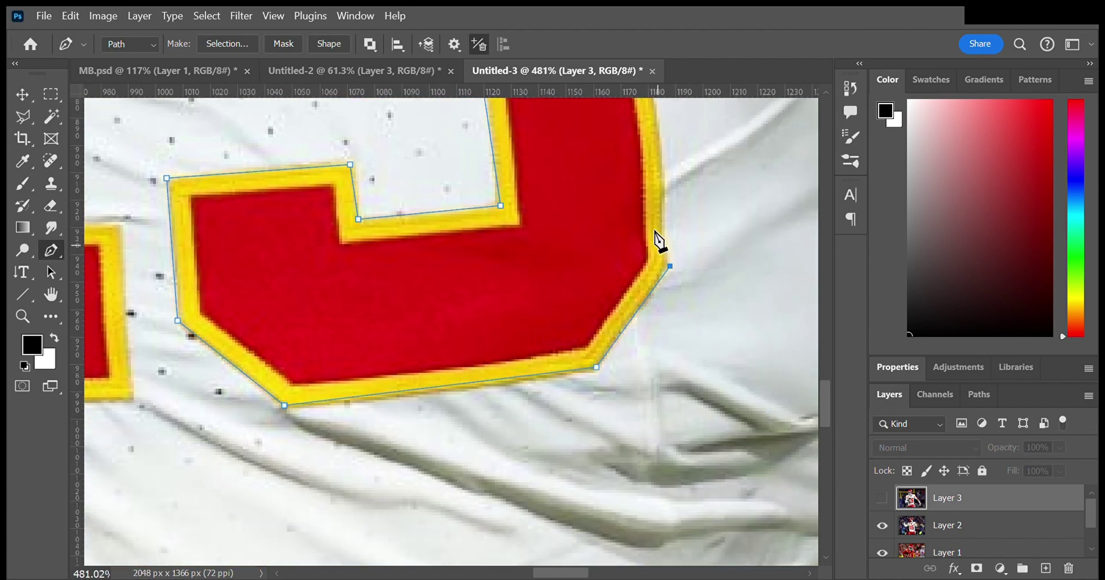
{"action": "scroll", "coordinate": [656, 239], "scroll_direction": "up", "scroll_amount": 5}
{"action": "scroll", "coordinate": [572, 166], "scroll_direction": "down", "scroll_amount": 2}
{"action": "left_click_drag", "start_coordinate": [424, 212], "coordinate": [473, 250]}
Step: Finish outlining the 5's top edge, load it as a selection, and target the player photo layer
{"action": "left_click", "coordinate": [427, 251]}
{"action": "left_click_drag", "start_coordinate": [735, 221], "coordinate": [788, 196]}
{"action": "left_click_drag", "start_coordinate": [801, 208], "coordinate": [604, 279]}
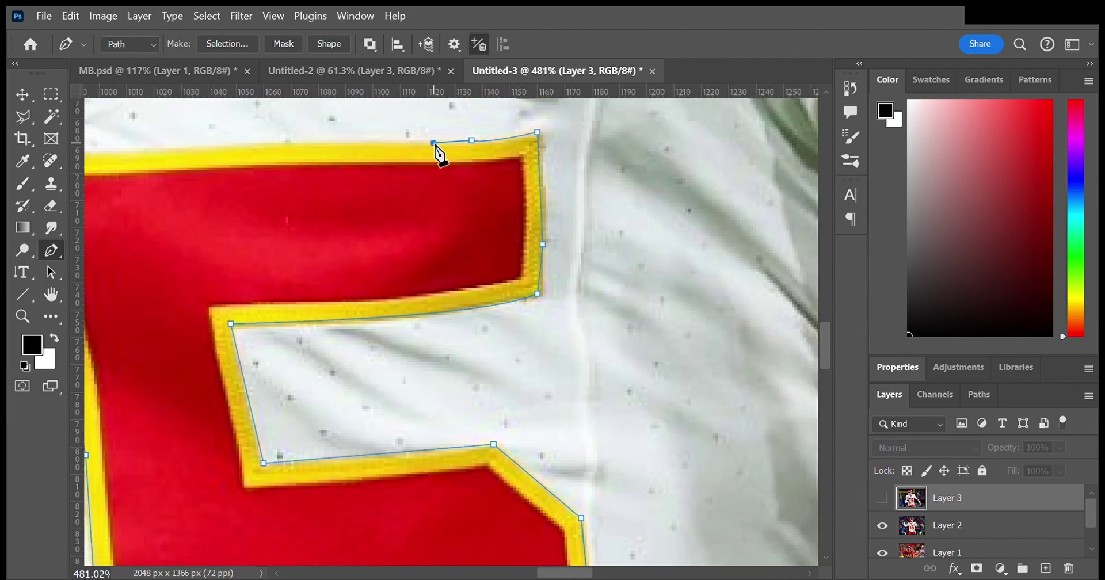
{"action": "left_click_drag", "start_coordinate": [434, 144], "coordinate": [728, 204]}
{"action": "left_click", "coordinate": [461, 208]}
{"action": "key", "text": "ctrl+Return"}
{"action": "scroll", "coordinate": [481, 251], "scroll_direction": "down", "scroll_amount": 5}
{"action": "key", "text": "v"}
{"action": "left_click", "coordinate": [947, 525]}
{"action": "left_click", "coordinate": [316, 72]}
Step: Paste the 5 into the player photo, scaled, tilted and warped over the 2
{"action": "key", "text": "ctrl+v"}
{"action": "scroll", "coordinate": [528, 308], "scroll_direction": "up", "scroll_amount": 3}
{"action": "key", "text": "ctrl+t"}
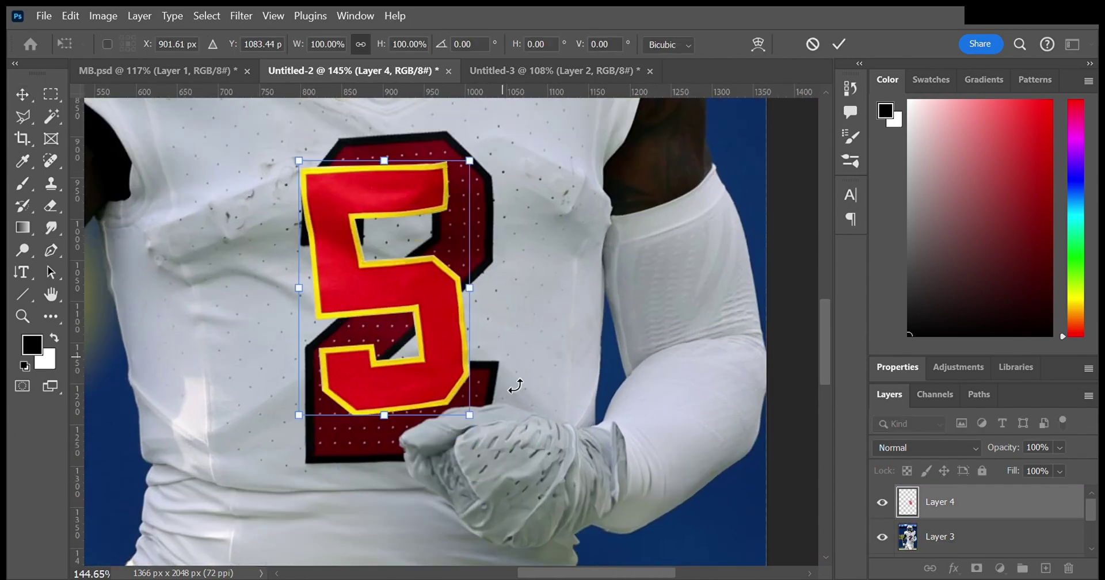
{"action": "left_click_drag", "start_coordinate": [518, 385], "coordinate": [538, 154]}
{"action": "right_click", "coordinate": [410, 210]}
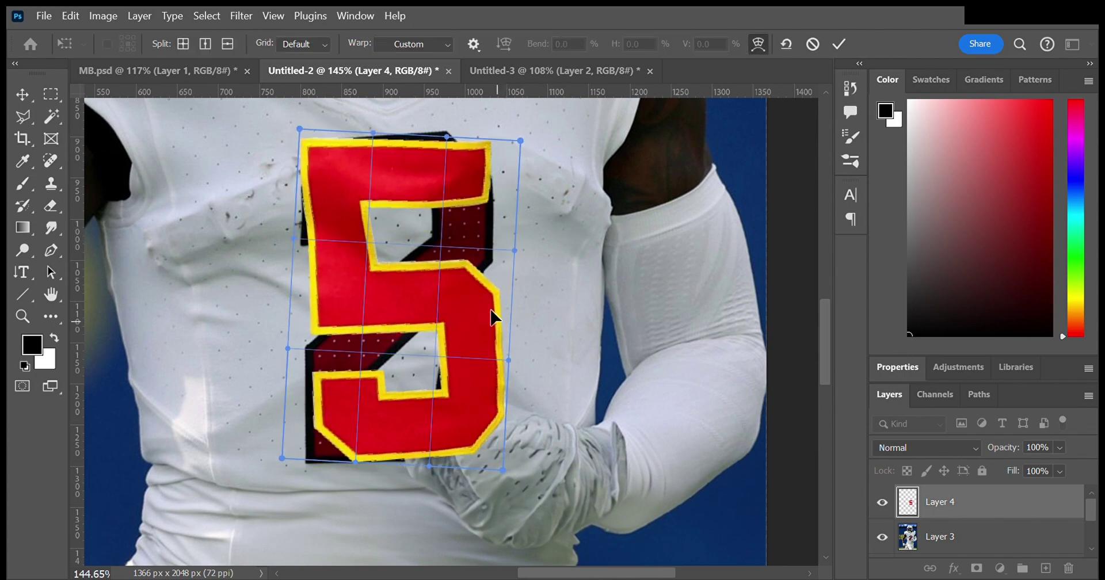
{"action": "left_click_drag", "start_coordinate": [468, 167], "coordinate": [413, 461]}
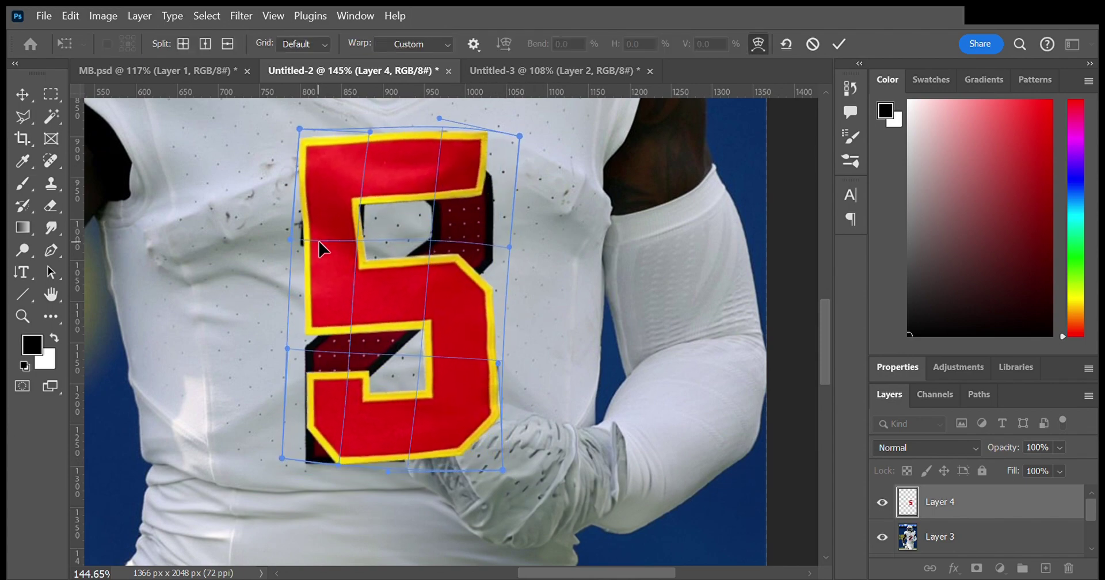
{"action": "key", "text": "Return"}
Step: Move the 5 layer into MB.psd and enlarge it to cover the 2
{"action": "scroll", "coordinate": [470, 231], "scroll_direction": "down", "scroll_amount": 4}
{"action": "scroll", "coordinate": [679, 469], "scroll_direction": "up", "scroll_amount": 3}
{"action": "scroll", "coordinate": [353, 432], "scroll_direction": "up", "scroll_amount": 2}
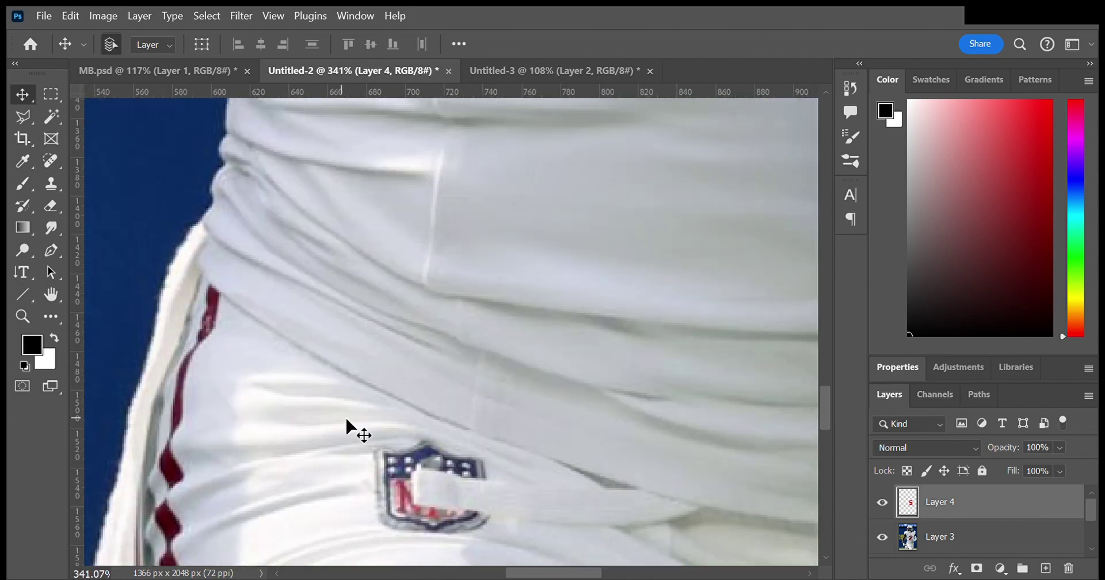
{"action": "key", "text": "ctrl+comma"}
{"action": "key", "text": "p"}
{"action": "left_click", "coordinate": [234, 230]}
{"action": "scroll", "coordinate": [293, 267], "scroll_direction": "down", "scroll_amount": 3}
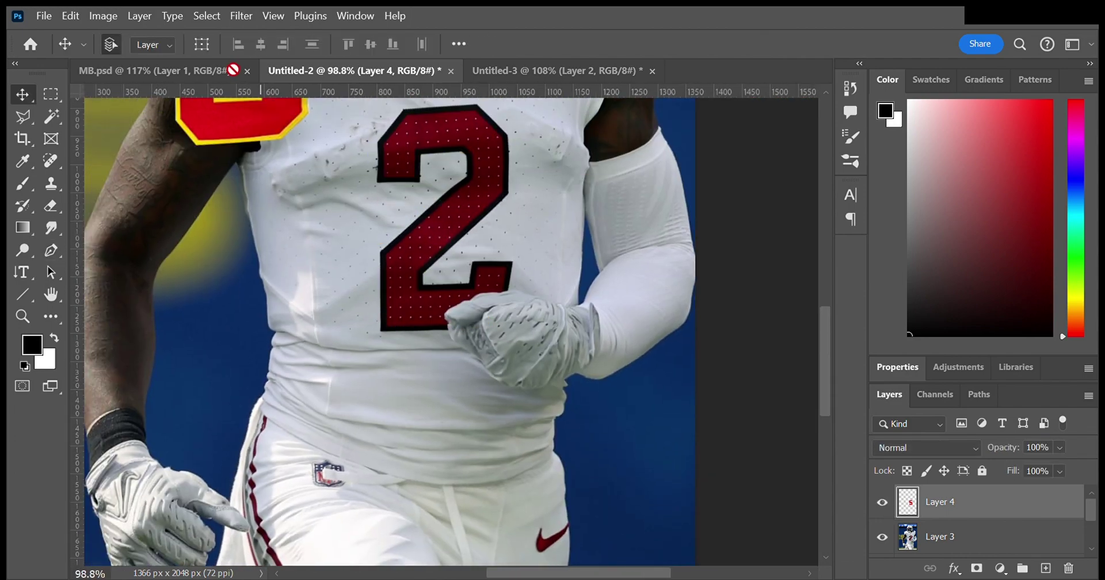
{"action": "left_click_drag", "start_coordinate": [899, 501], "coordinate": [432, 320]}
{"action": "key", "text": "ctrl+t"}
{"action": "left_click_drag", "start_coordinate": [473, 413], "coordinate": [462, 409]}
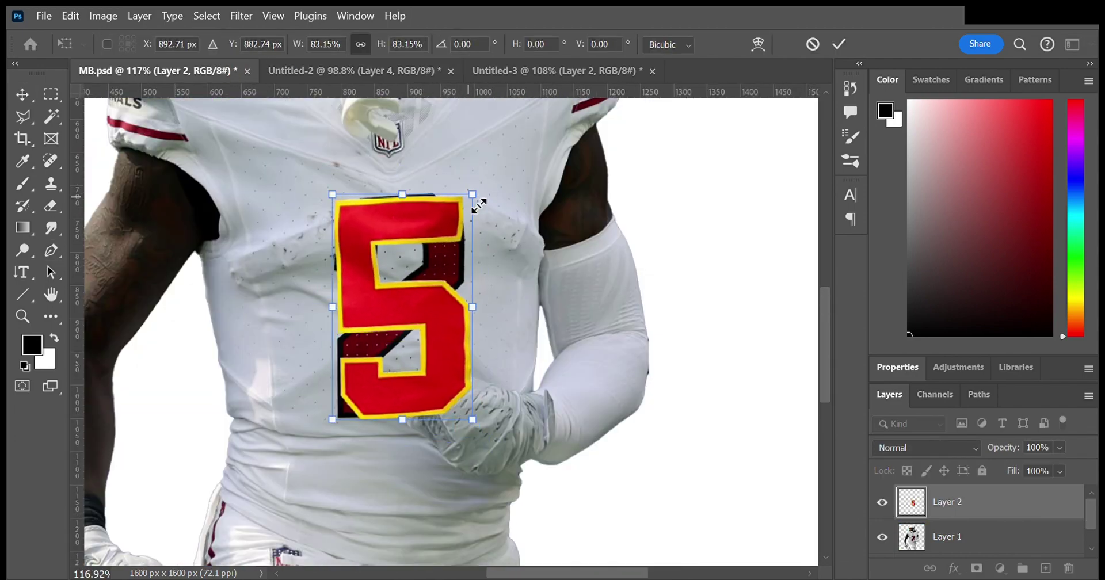
{"action": "key", "text": "Return"}
Step: Hide the 5 layer in MB.psd
{"action": "left_click", "coordinate": [882, 502]}
{"action": "scroll", "coordinate": [263, 449], "scroll_direction": "up", "scroll_amount": 3}
{"action": "key", "text": "p"}
{"action": "scroll", "coordinate": [164, 388], "scroll_direction": "up", "scroll_amount": 3}
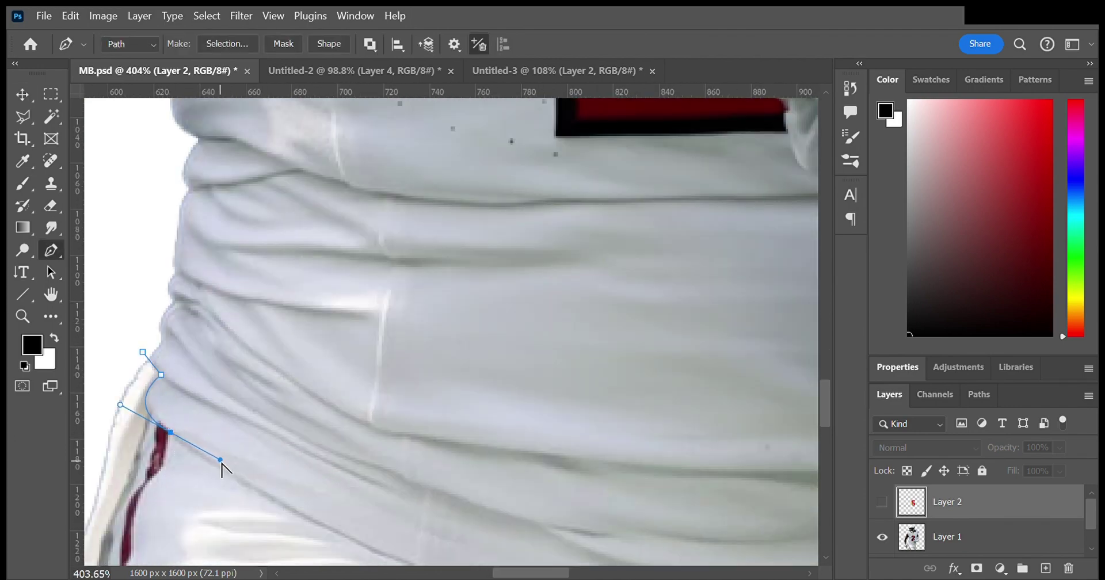
Step: Pen-trace the jersey waistline and around the underside and top of the glove
{"action": "left_click", "coordinate": [229, 468]}
{"action": "scroll", "coordinate": [279, 348], "scroll_direction": "down", "scroll_amount": 3}
{"action": "left_click", "coordinate": [471, 414]}
{"action": "scroll", "coordinate": [471, 346], "scroll_direction": "down", "scroll_amount": 3}
{"action": "scroll", "coordinate": [471, 328], "scroll_direction": "right", "scroll_amount": 5}
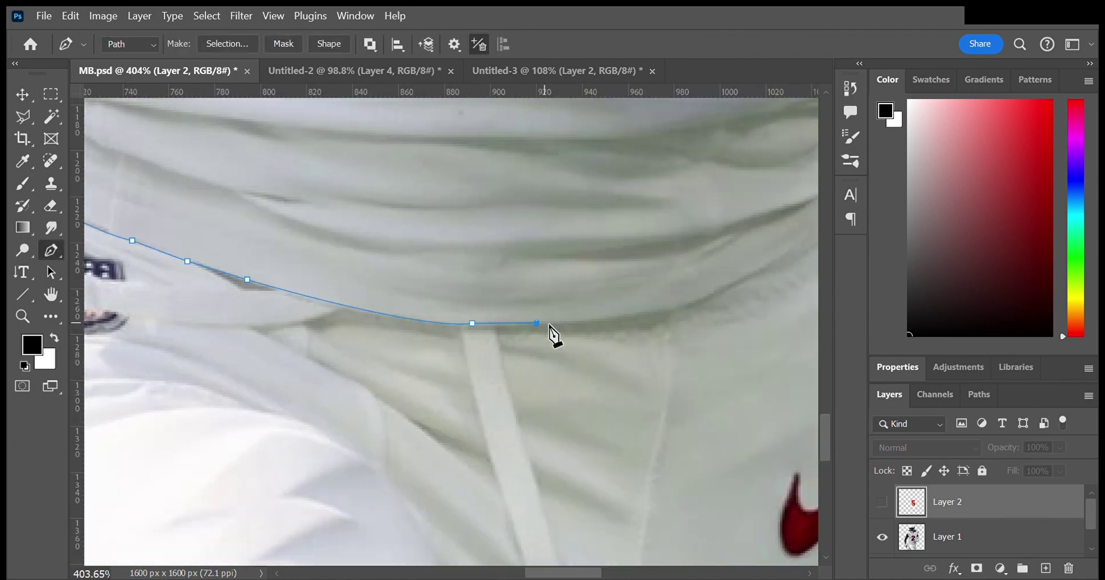
{"action": "scroll", "coordinate": [537, 323], "scroll_direction": "right", "scroll_amount": 5}
{"action": "left_click_drag", "start_coordinate": [397, 306], "coordinate": [424, 288]}
{"action": "scroll", "coordinate": [518, 288], "scroll_direction": "up", "scroll_amount": 5}
{"action": "scroll", "coordinate": [485, 429], "scroll_direction": "right", "scroll_amount": 3}
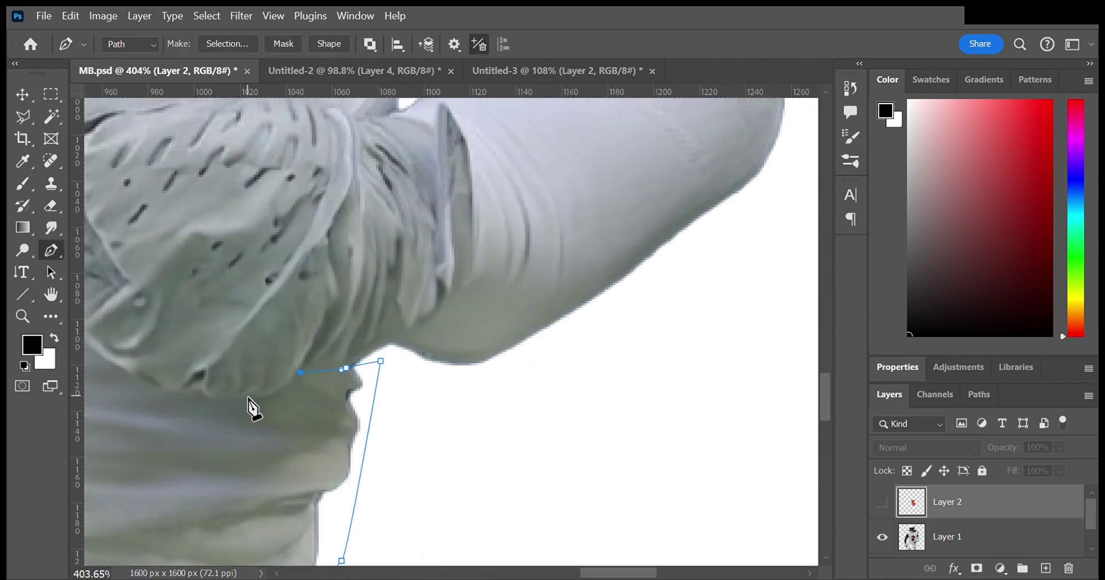
{"action": "left_click_drag", "start_coordinate": [164, 387], "coordinate": [152, 380]}
{"action": "scroll", "coordinate": [354, 381], "scroll_direction": "left", "scroll_amount": 3}
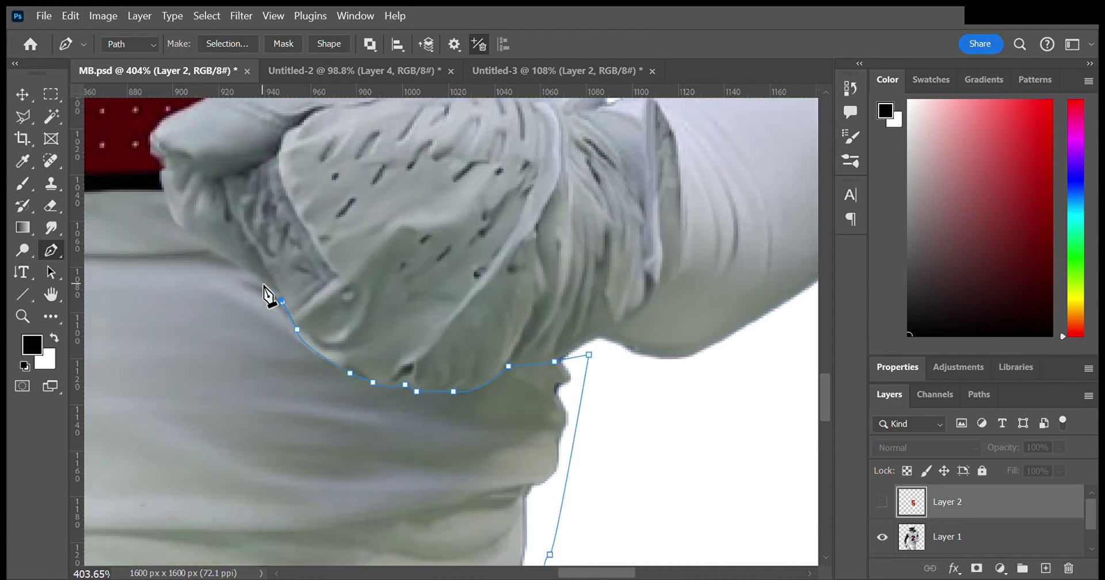
{"action": "scroll", "coordinate": [267, 293], "scroll_direction": "up", "scroll_amount": 1}
{"action": "scroll", "coordinate": [266, 293], "scroll_direction": "left", "scroll_amount": 2}
{"action": "left_click", "coordinate": [391, 341]}
{"action": "left_click", "coordinate": [350, 318]}
{"action": "left_click", "coordinate": [295, 263]}
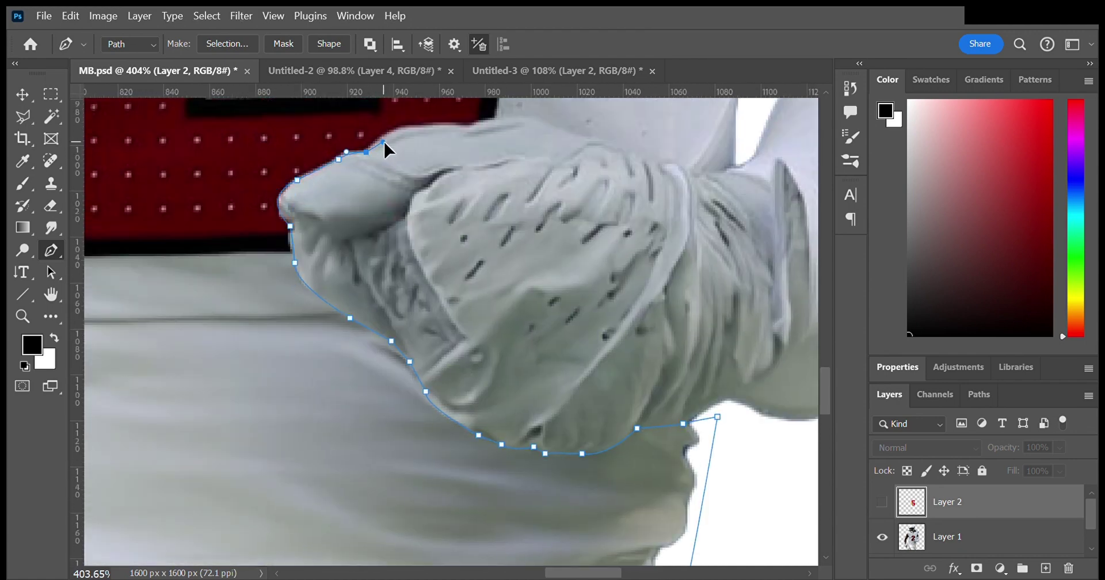
{"action": "scroll", "coordinate": [386, 147], "scroll_direction": "up", "scroll_amount": 2}
{"action": "scroll", "coordinate": [386, 147], "scroll_direction": "right", "scroll_amount": 1}
{"action": "left_click", "coordinate": [520, 255]}
{"action": "scroll", "coordinate": [513, 284], "scroll_direction": "right", "scroll_amount": 3}
{"action": "left_click", "coordinate": [366, 318]}
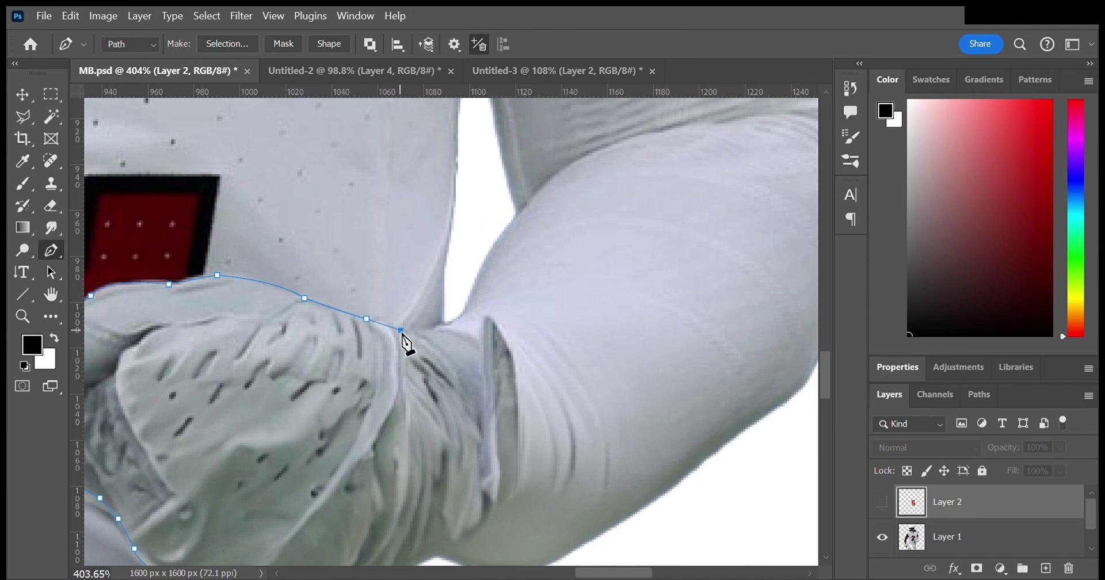
{"action": "scroll", "coordinate": [467, 244], "scroll_direction": "up", "scroll_amount": 6}
{"action": "scroll", "coordinate": [467, 245], "scroll_direction": "right", "scroll_amount": 1}
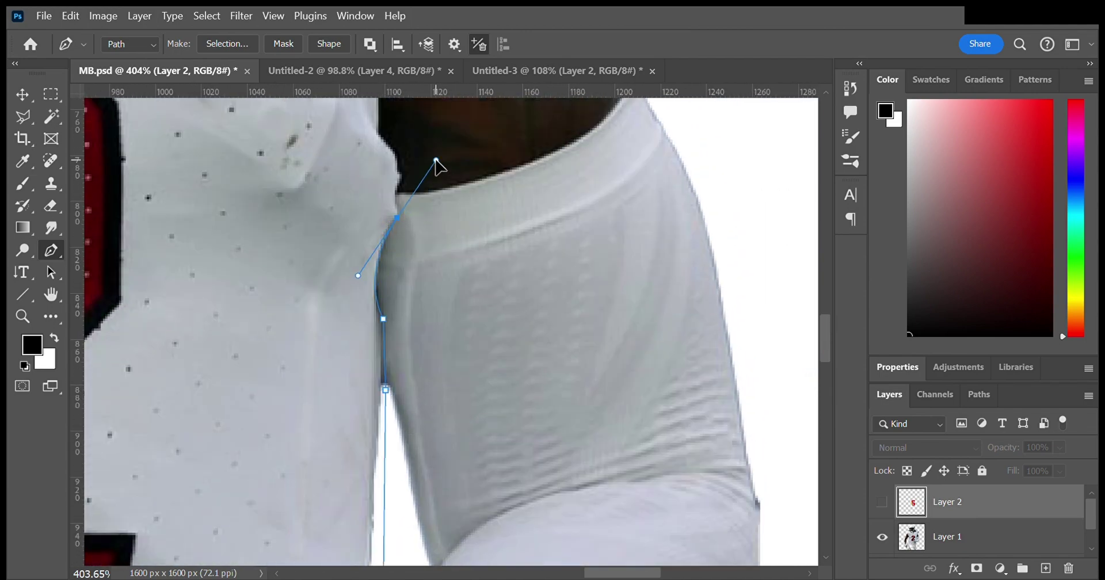
Step: Continue the path down the jersey side, along the neckline and around the right shoulder
{"action": "left_click_drag", "start_coordinate": [411, 172], "coordinate": [388, 363]}
{"action": "left_click_drag", "start_coordinate": [356, 325], "coordinate": [331, 304]}
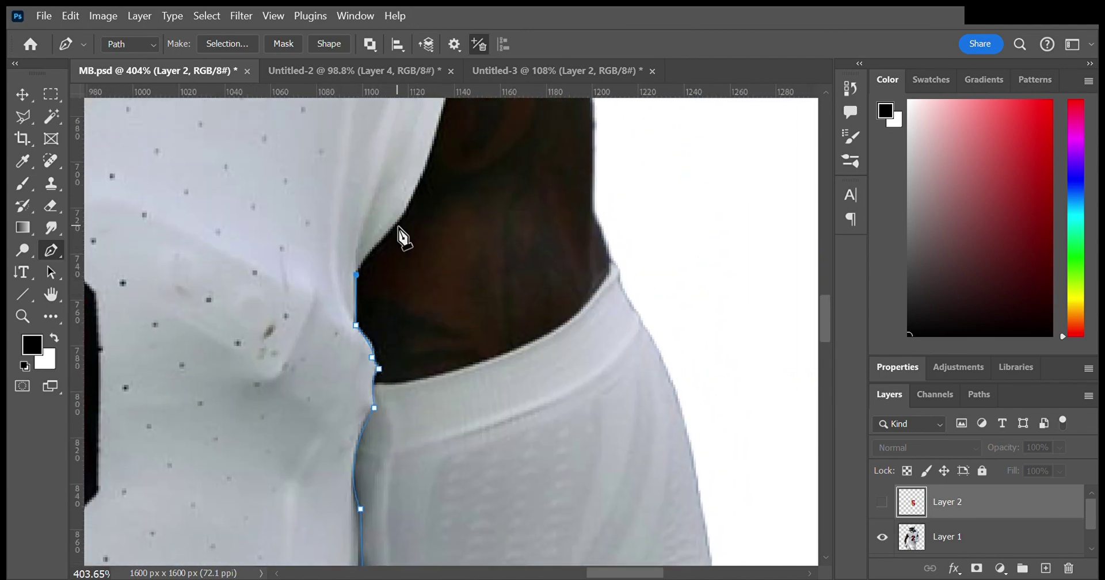
{"action": "left_click", "coordinate": [398, 228]}
{"action": "left_click_drag", "start_coordinate": [399, 228], "coordinate": [267, 473]}
{"action": "left_click", "coordinate": [287, 427]}
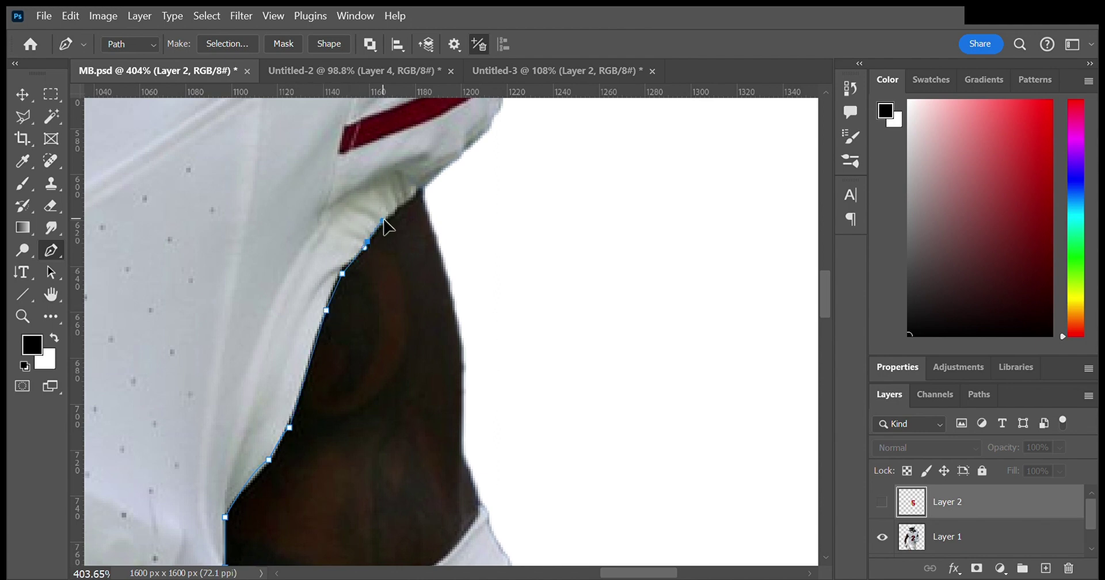
{"action": "left_click_drag", "start_coordinate": [385, 224], "coordinate": [328, 516]}
{"action": "left_click", "coordinate": [503, 501]}
{"action": "left_click", "coordinate": [496, 383]}
{"action": "left_click_drag", "start_coordinate": [412, 178], "coordinate": [612, 346]}
{"action": "left_click", "coordinate": [326, 181]}
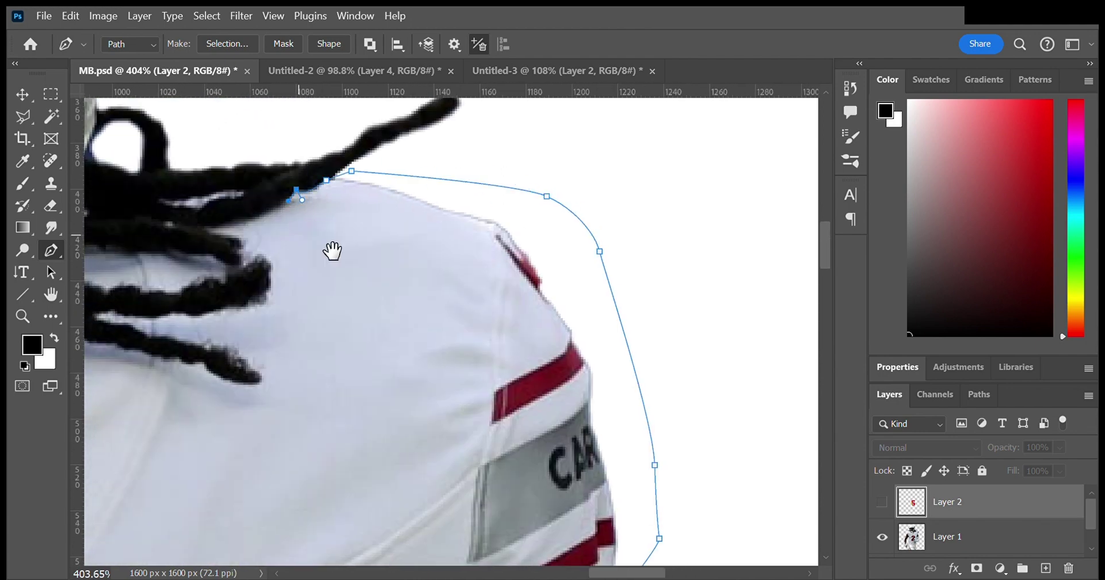
{"action": "left_click_drag", "start_coordinate": [332, 251], "coordinate": [462, 248]}
{"action": "left_click_drag", "start_coordinate": [334, 228], "coordinate": [282, 236]}
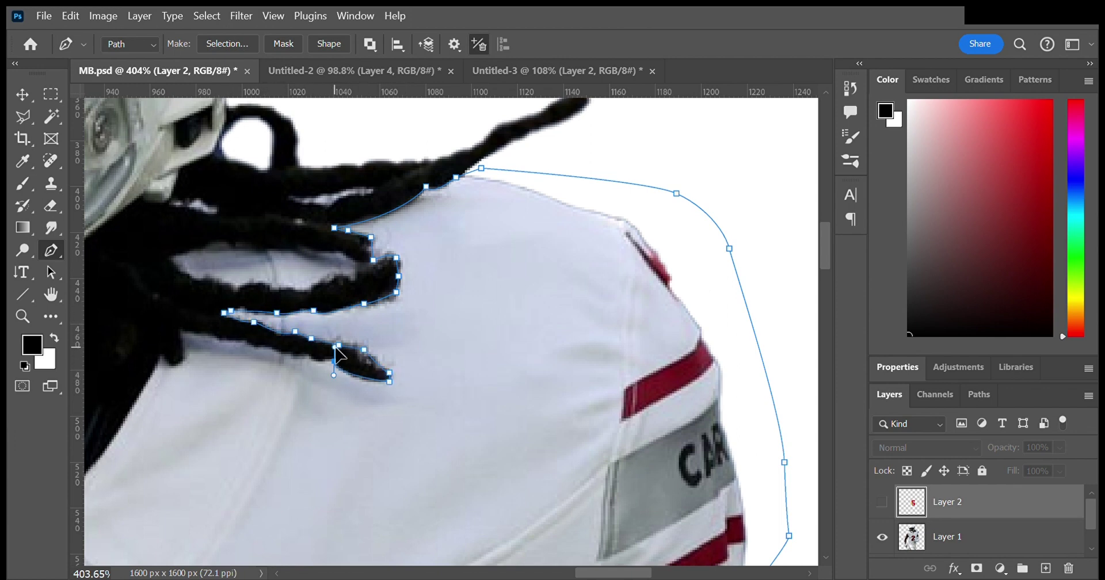
Step: Trace around the mouthguard, along the collar and over the left shoulder
{"action": "mouse_move", "coordinate": [148, 333]}
{"action": "left_mouse_down"}
{"action": "mouse_move", "coordinate": [501, 227]}
{"action": "mouse_move", "coordinate": [314, 403]}
{"action": "left_mouse_up"}
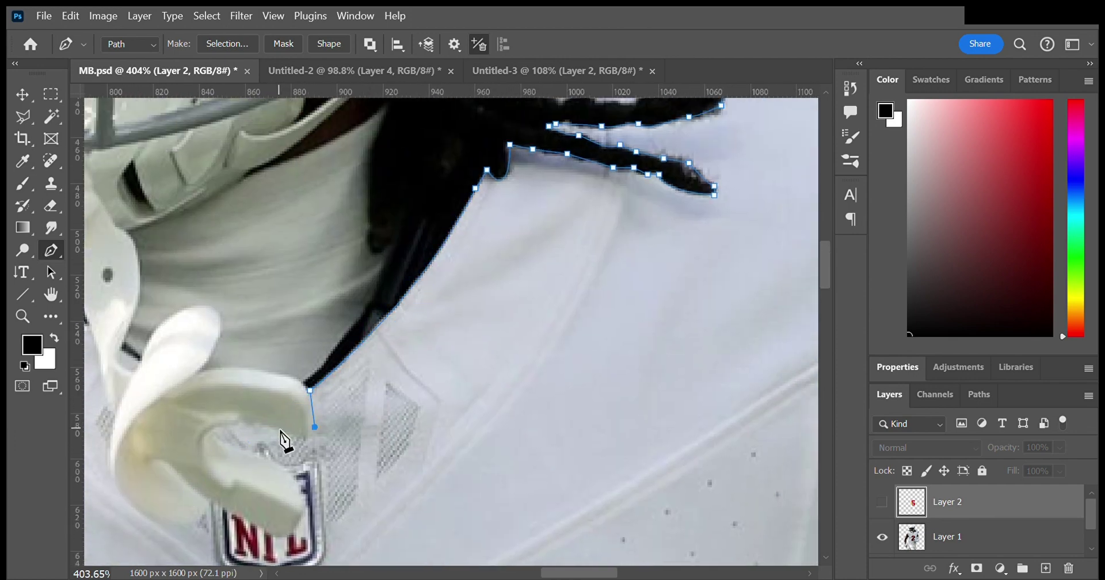
{"action": "scroll", "coordinate": [228, 454], "scroll_direction": "down", "scroll_amount": 3}
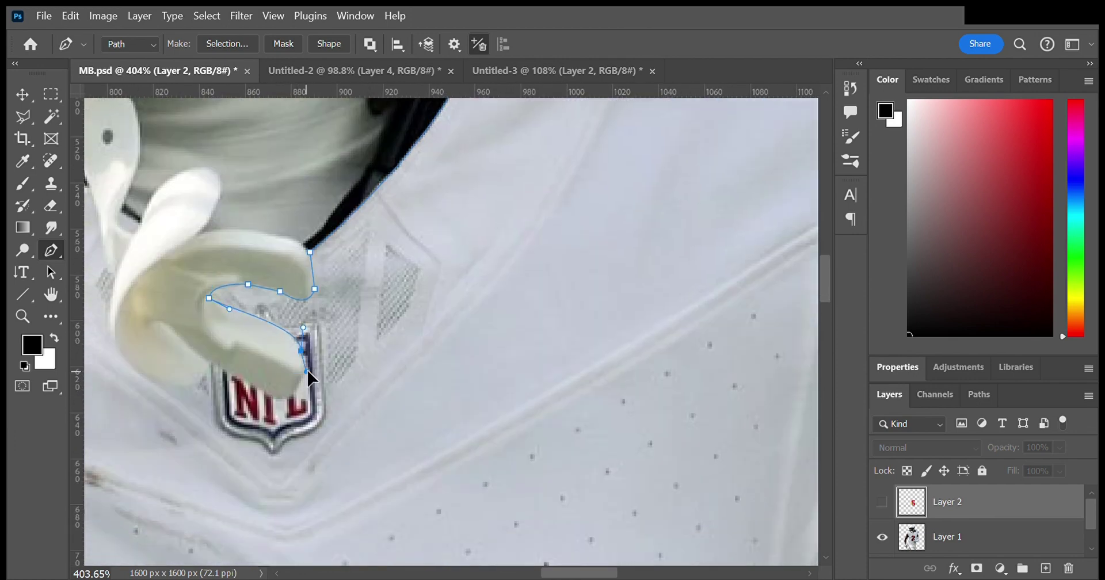
{"action": "left_click_drag", "start_coordinate": [203, 382], "coordinate": [364, 309]}
{"action": "left_click_drag", "start_coordinate": [305, 303], "coordinate": [290, 298]}
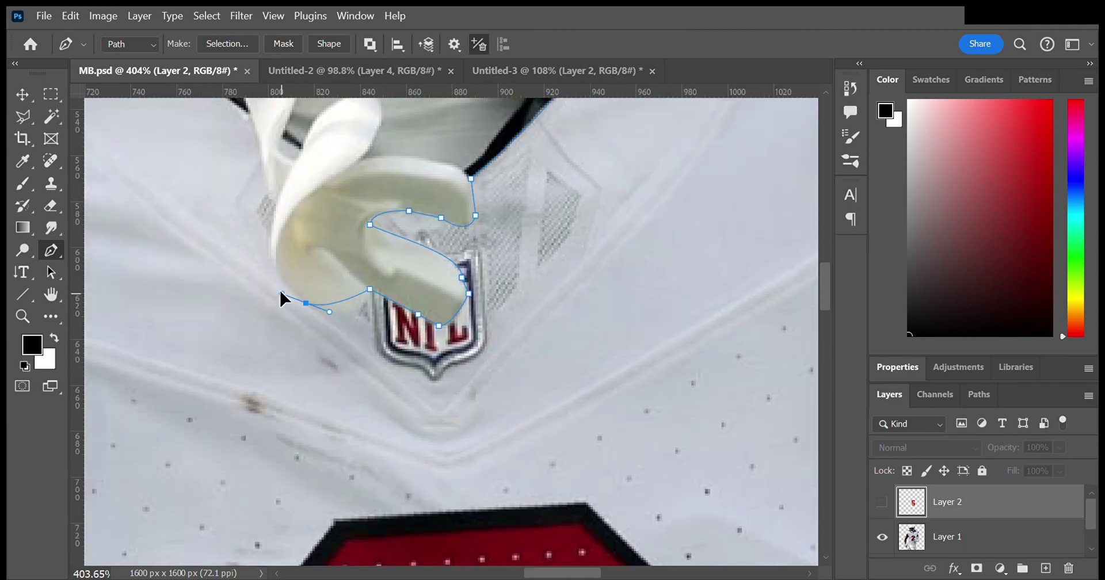
{"action": "mouse_move", "coordinate": [266, 180]}
{"action": "left_mouse_down"}
{"action": "mouse_move", "coordinate": [382, 266]}
{"action": "mouse_move", "coordinate": [343, 261]}
{"action": "mouse_move", "coordinate": [476, 315]}
{"action": "left_mouse_up"}
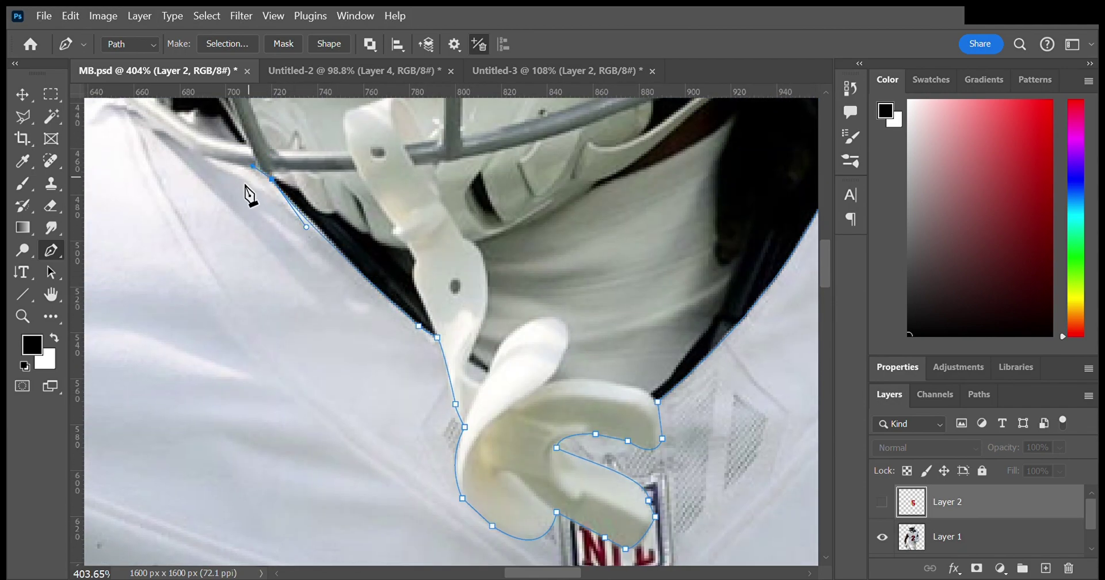
{"action": "left_click_drag", "start_coordinate": [255, 172], "coordinate": [444, 271]}
{"action": "left_click", "coordinate": [388, 252]}
{"action": "left_click", "coordinate": [252, 197]}
{"action": "left_click", "coordinate": [207, 198]}
{"action": "left_click_drag", "start_coordinate": [96, 208], "coordinate": [337, 212]}
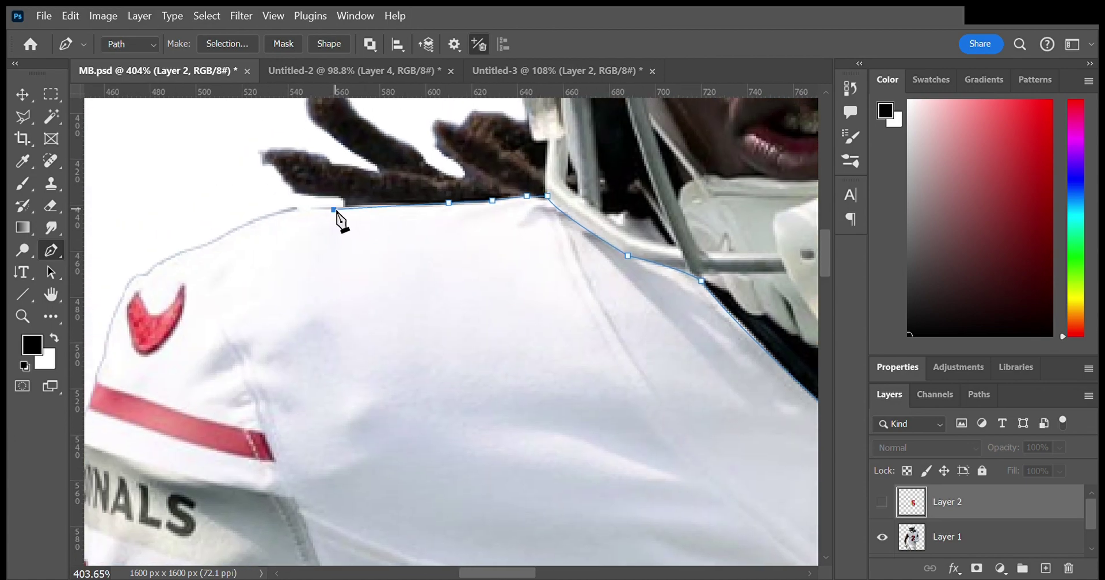
Step: Trace down the left sleeve and along the dark underarm edge
{"action": "left_click", "coordinate": [257, 257]}
{"action": "left_click", "coordinate": [264, 286]}
{"action": "scroll", "coordinate": [271, 347], "scroll_direction": "down", "scroll_amount": 5}
{"action": "left_click", "coordinate": [318, 296]}
{"action": "left_click", "coordinate": [349, 288]}
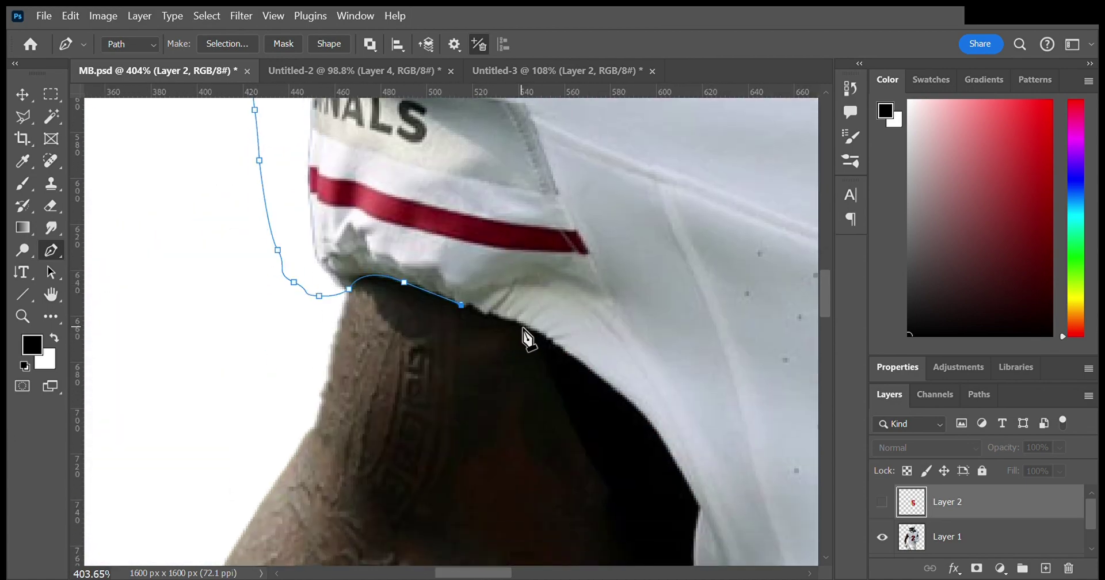
{"action": "left_click_drag", "start_coordinate": [574, 272], "coordinate": [373, 125]}
{"action": "mouse_move", "coordinate": [472, 306]}
{"action": "left_mouse_down"}
{"action": "mouse_move", "coordinate": [484, 350]}
{"action": "mouse_move", "coordinate": [372, 207]}
{"action": "left_mouse_up"}
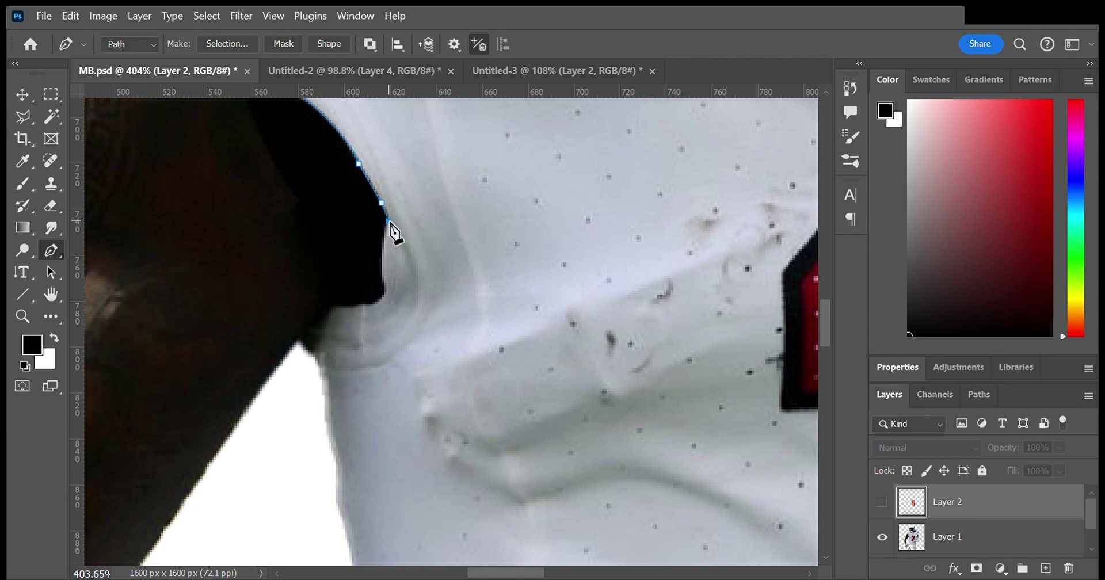
{"action": "scroll", "coordinate": [351, 322], "scroll_direction": "down", "scroll_amount": 5}
Step: Close the jersey path, load it as a selection, and copy it to new Layer 3
{"action": "left_click", "coordinate": [406, 439]}
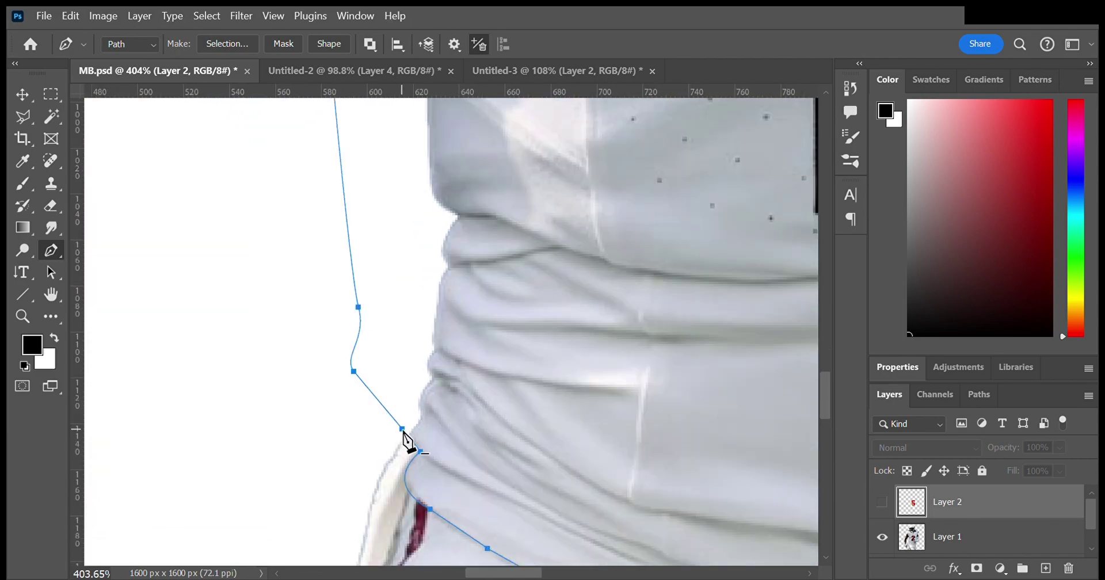
{"action": "key", "text": "ctrl+Return"}
{"action": "scroll", "coordinate": [411, 328], "scroll_direction": "down", "scroll_amount": 5}
{"action": "scroll", "coordinate": [414, 327], "scroll_direction": "down", "scroll_amount": 2}
{"action": "key", "text": "ctrl+j"}
{"action": "scroll", "coordinate": [504, 322], "scroll_direction": "up", "scroll_amount": 3}
Step: Pen-trace a closed path around the red number 2 and convert it to a selection
{"action": "key", "text": "v"}
{"action": "scroll", "coordinate": [504, 323], "scroll_direction": "up", "scroll_amount": 3}
{"action": "scroll", "coordinate": [457, 333], "scroll_direction": "down", "scroll_amount": 4}
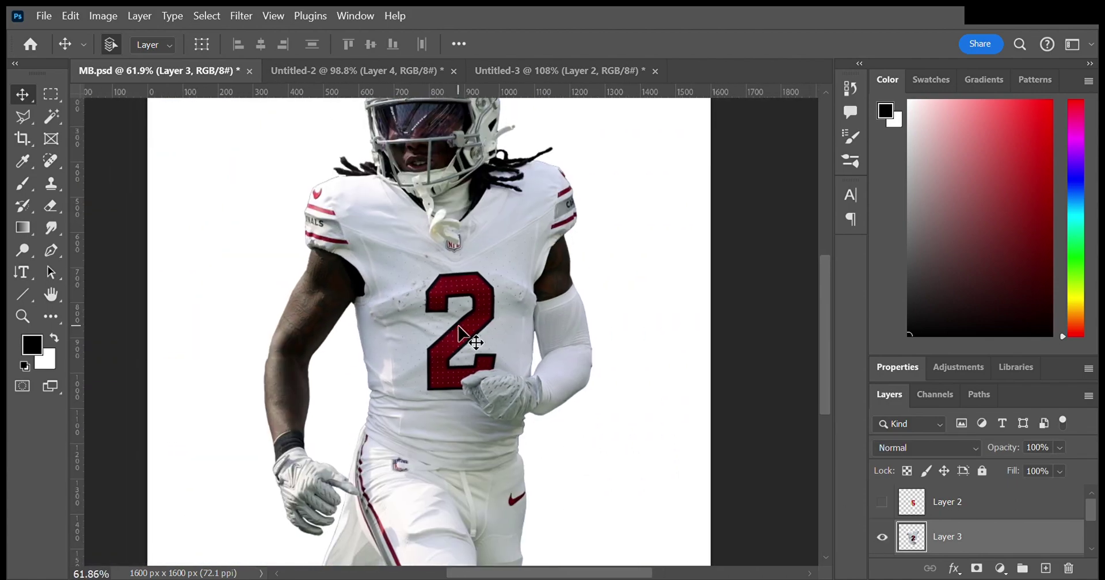
{"action": "scroll", "coordinate": [456, 334], "scroll_direction": "up", "scroll_amount": 2}
{"action": "key", "text": "p"}
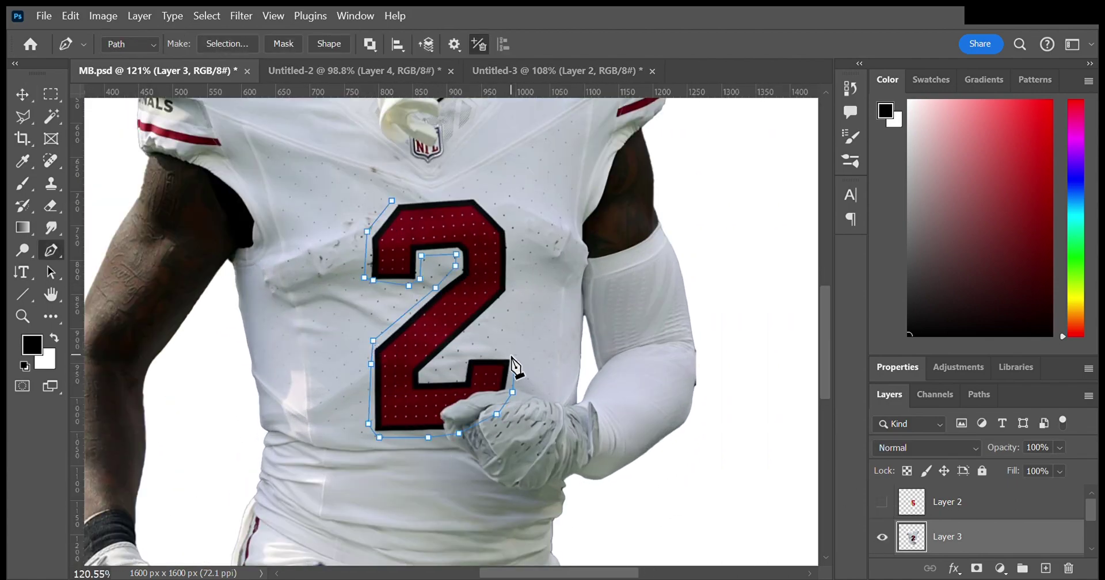
{"action": "scroll", "coordinate": [514, 365], "scroll_direction": "up", "scroll_amount": 5}
{"action": "left_click", "coordinate": [477, 308]}
{"action": "left_click", "coordinate": [438, 266]}
{"action": "left_click", "coordinate": [434, 154]}
{"action": "scroll", "coordinate": [446, 178], "scroll_direction": "up", "scroll_amount": 5}
{"action": "left_click", "coordinate": [433, 286]}
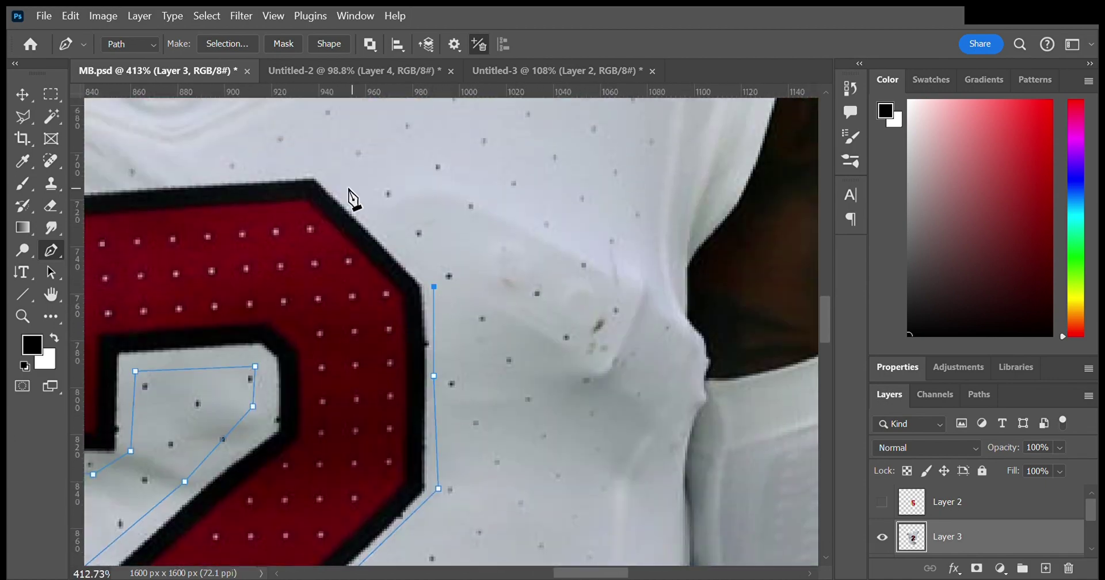
{"action": "left_click", "coordinate": [330, 176]}
{"action": "scroll", "coordinate": [416, 221], "scroll_direction": "up", "scroll_amount": 2}
{"action": "scroll", "coordinate": [416, 222], "scroll_direction": "left", "scroll_amount": 4}
{"action": "left_click", "coordinate": [171, 233]}
{"action": "key", "text": "ctrl+Return"}
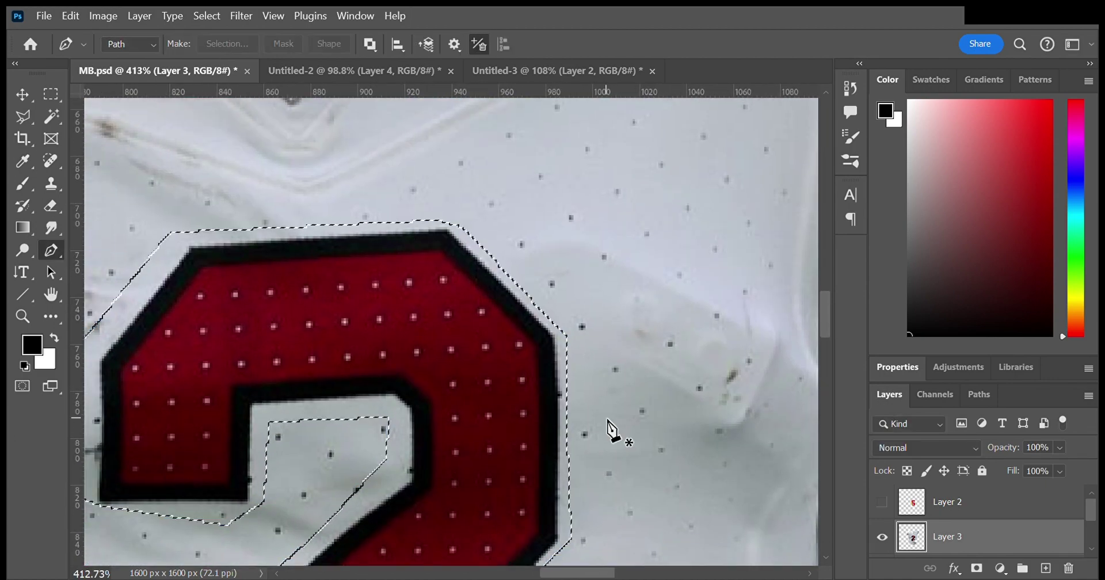
Step: Remove the 2 with Generative Fill using the prompt 'remove patch'
{"action": "key", "text": "ctrl+0"}
{"action": "key", "text": "alt+bracketleft"}
{"action": "key", "text": "w"}
{"action": "scroll", "coordinate": [522, 461], "scroll_direction": "up", "scroll_amount": 3}
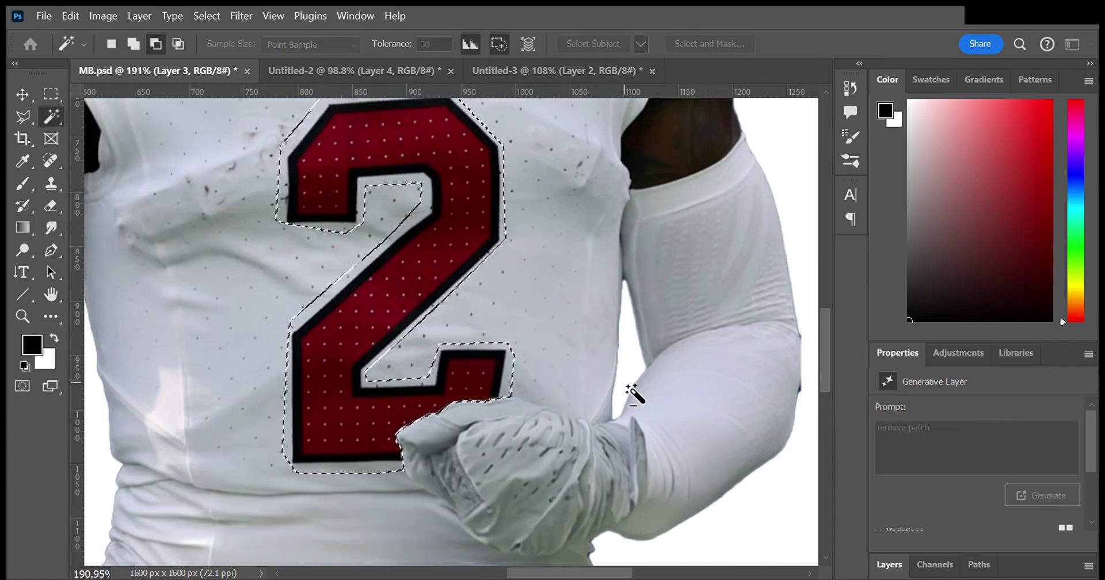
{"action": "scroll", "coordinate": [506, 394], "scroll_direction": "down", "scroll_amount": 3}
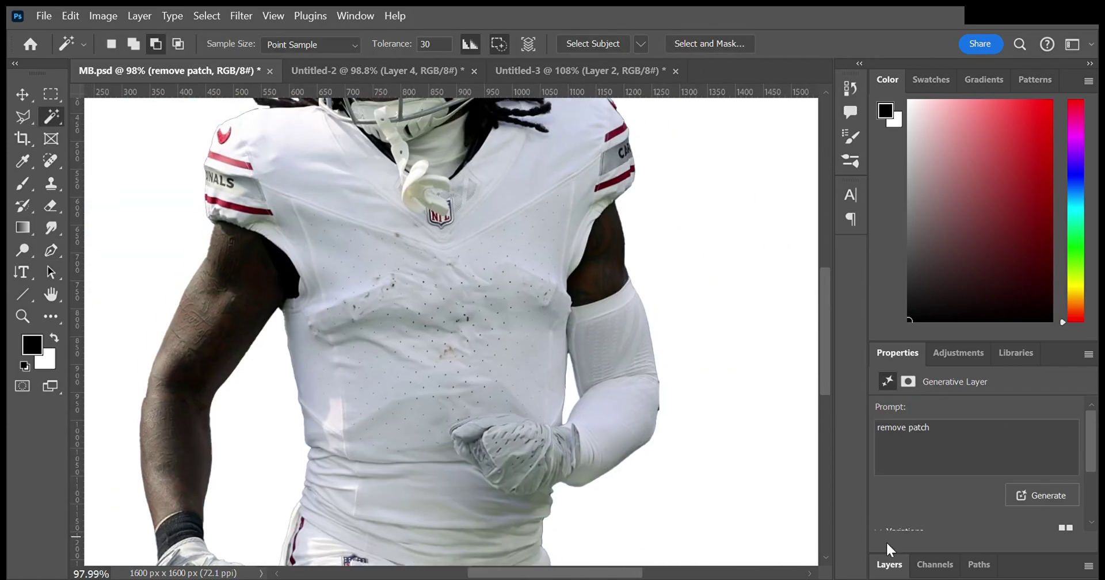
{"action": "left_click", "coordinate": [882, 502]}
{"action": "scroll", "coordinate": [458, 316], "scroll_direction": "up", "scroll_amount": 1}
{"action": "scroll", "coordinate": [430, 373], "scroll_direction": "up", "scroll_amount": 3}
Step: Select the 5's outline, add new Layer 4, and paint a dark fold with a 12px brush
{"action": "key", "text": "b"}
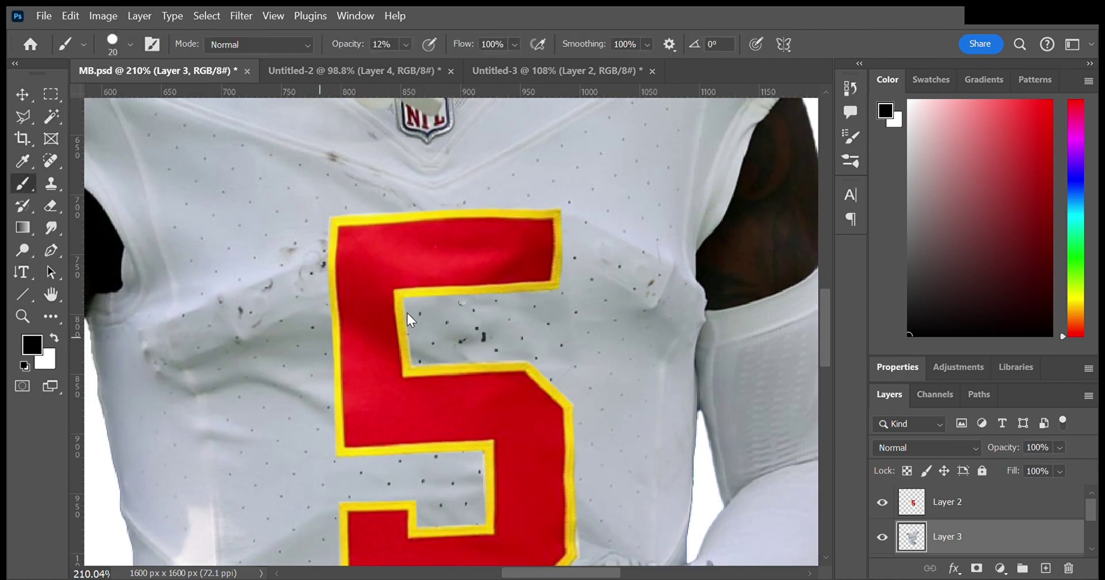
{"action": "left_click", "coordinate": [997, 515]}
{"action": "key", "text": "ctrl+shift+alt+n"}
{"action": "left_click", "coordinate": [912, 537], "text": "ctrl"}
{"action": "key", "text": "bracketleft"}
{"action": "left_click_drag", "start_coordinate": [341, 332], "coordinate": [379, 341]}
Step: Blend the painted fold shadows into the 5 with the Smudge tool
{"action": "left_click_drag", "start_coordinate": [545, 488], "coordinate": [530, 338]}
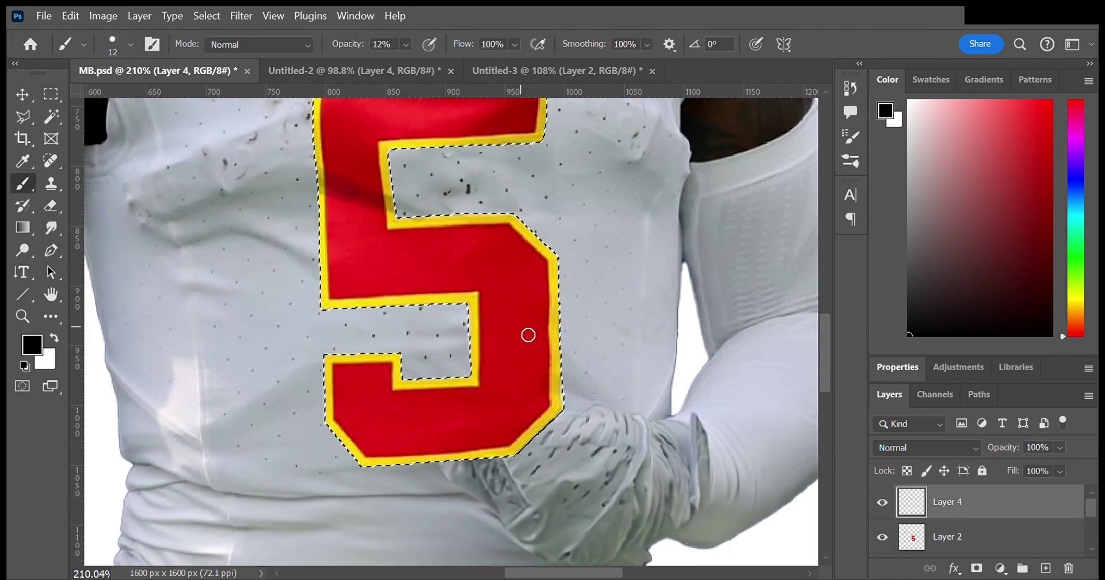
{"action": "scroll", "coordinate": [284, 426], "scroll_direction": "up", "scroll_amount": 2}
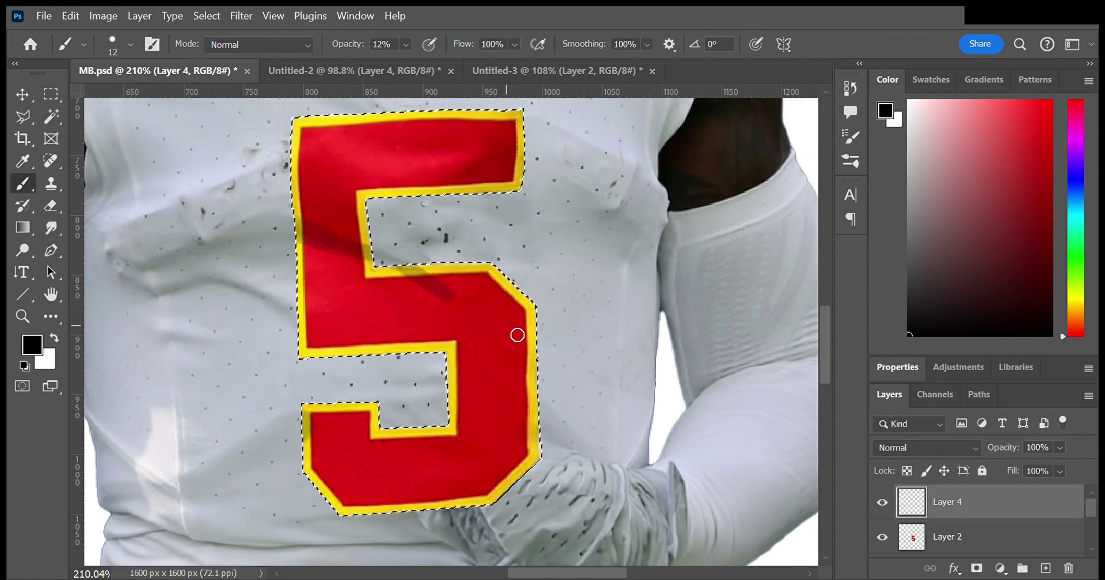
{"action": "scroll", "coordinate": [409, 276], "scroll_direction": "up", "scroll_amount": 2}
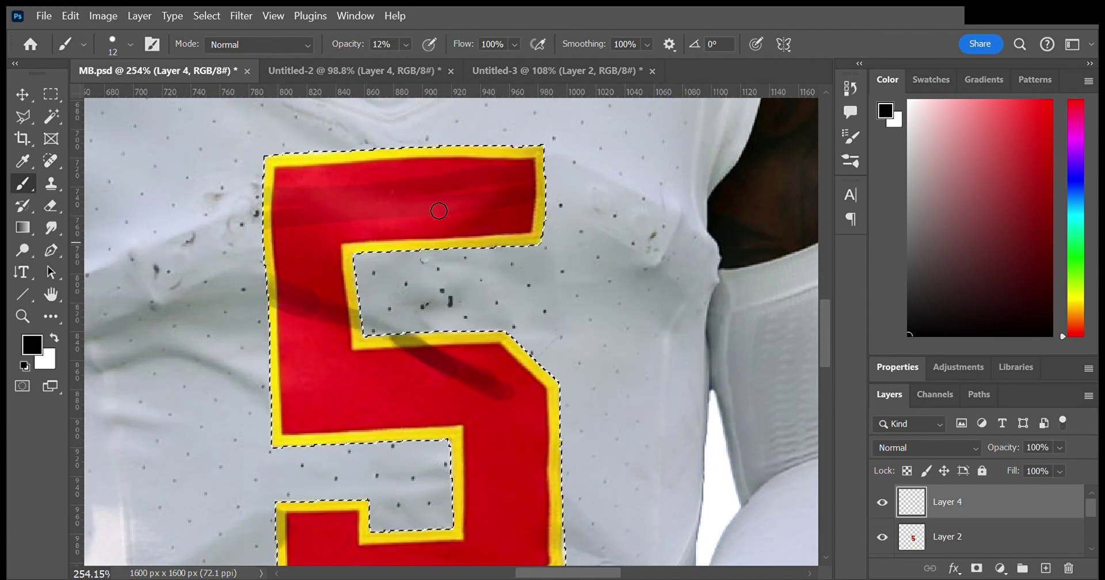
{"action": "scroll", "coordinate": [289, 390], "scroll_direction": "down", "scroll_amount": 3}
{"action": "scroll", "coordinate": [503, 383], "scroll_direction": "down", "scroll_amount": 2}
{"action": "scroll", "coordinate": [609, 414], "scroll_direction": "up", "scroll_amount": 2}
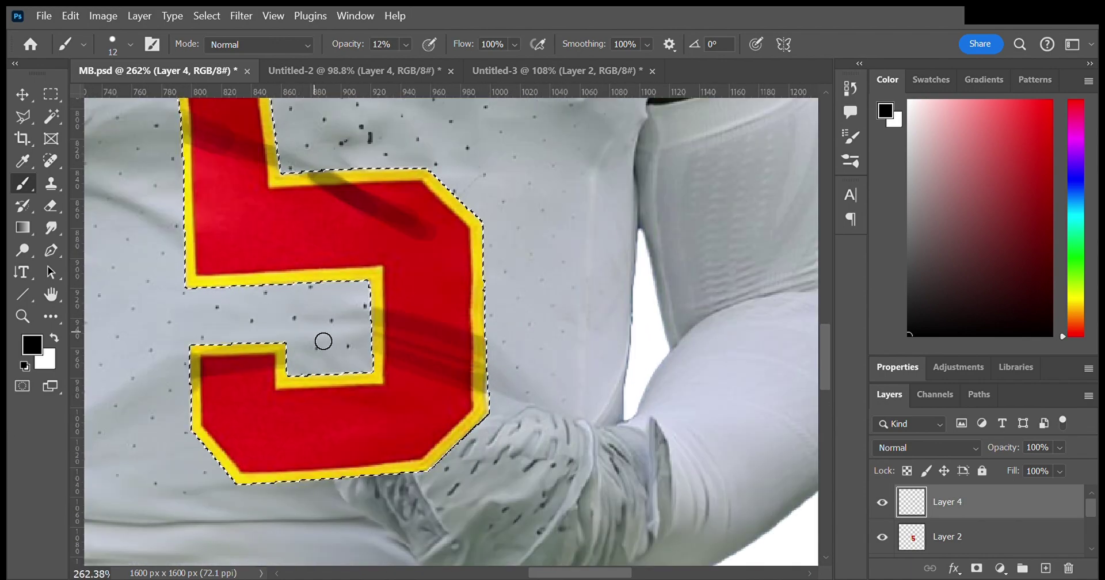
{"action": "key", "text": "r"}
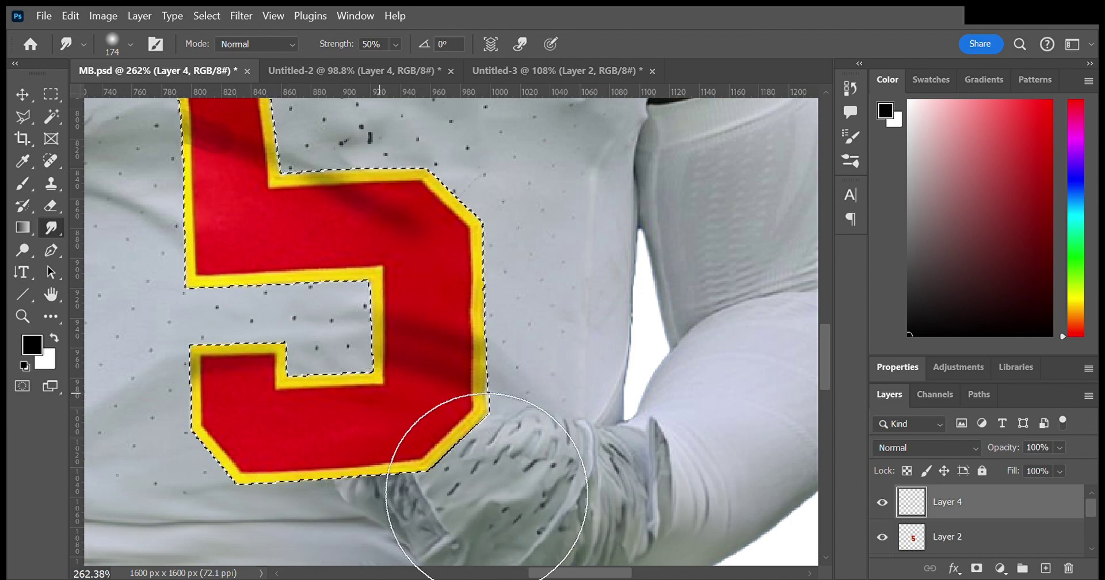
{"action": "left_click_drag", "start_coordinate": [307, 179], "coordinate": [424, 304]}
{"action": "scroll", "coordinate": [481, 345], "scroll_direction": "up", "scroll_amount": 2}
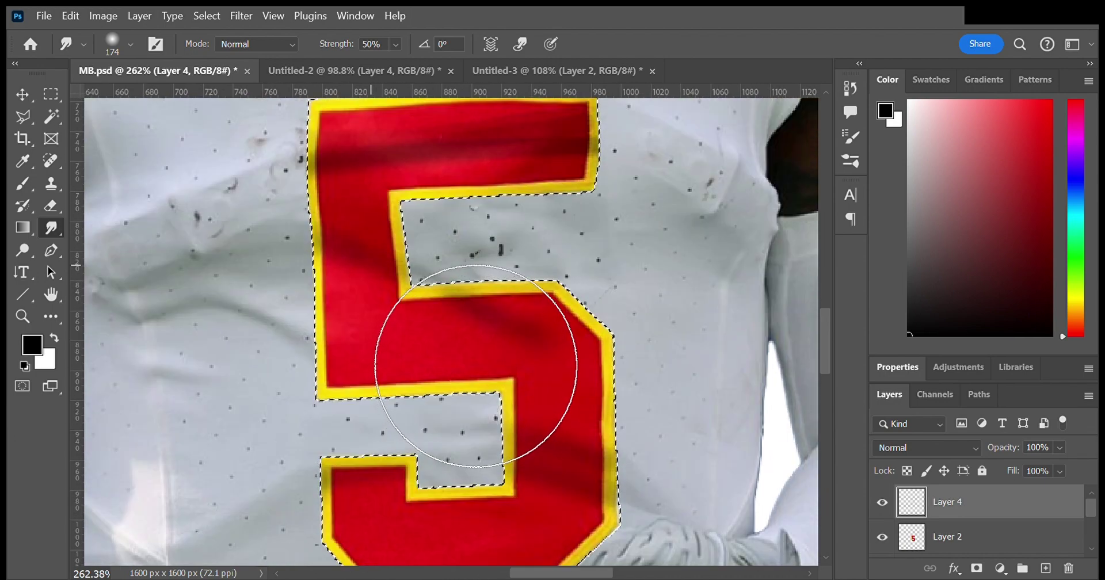
Step: Deselect, reload the 5's outline to check the shadows, then deselect again
{"action": "key", "text": "ctrl+d"}
{"action": "scroll", "coordinate": [575, 241], "scroll_direction": "down", "scroll_amount": 5}
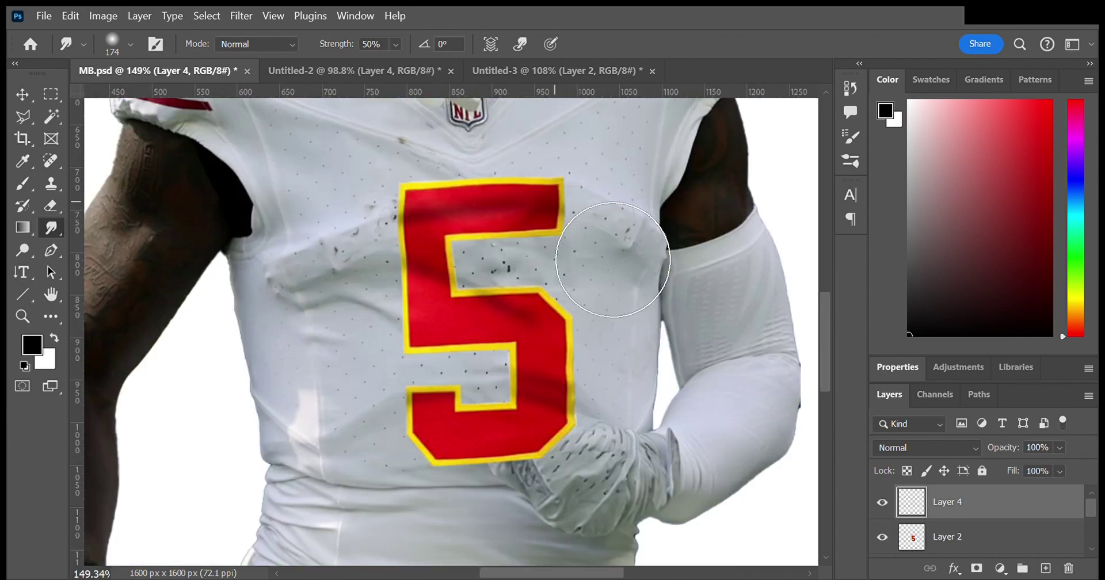
{"action": "scroll", "coordinate": [993, 515], "scroll_direction": "down", "scroll_amount": 2}
{"action": "scroll", "coordinate": [993, 515], "scroll_direction": "up", "scroll_amount": 2}
{"action": "scroll", "coordinate": [506, 259], "scroll_direction": "up", "scroll_amount": 3}
{"action": "left_click", "coordinate": [925, 536], "text": "ctrl"}
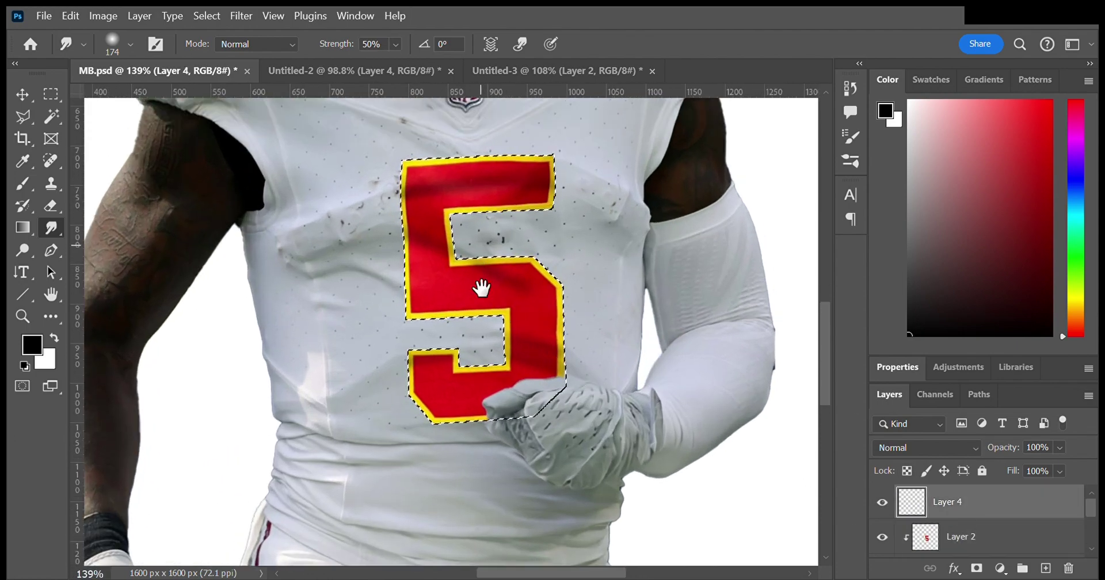
{"action": "scroll", "coordinate": [481, 286], "scroll_direction": "up", "scroll_amount": 3}
{"action": "scroll", "coordinate": [526, 178], "scroll_direction": "down", "scroll_amount": 2}
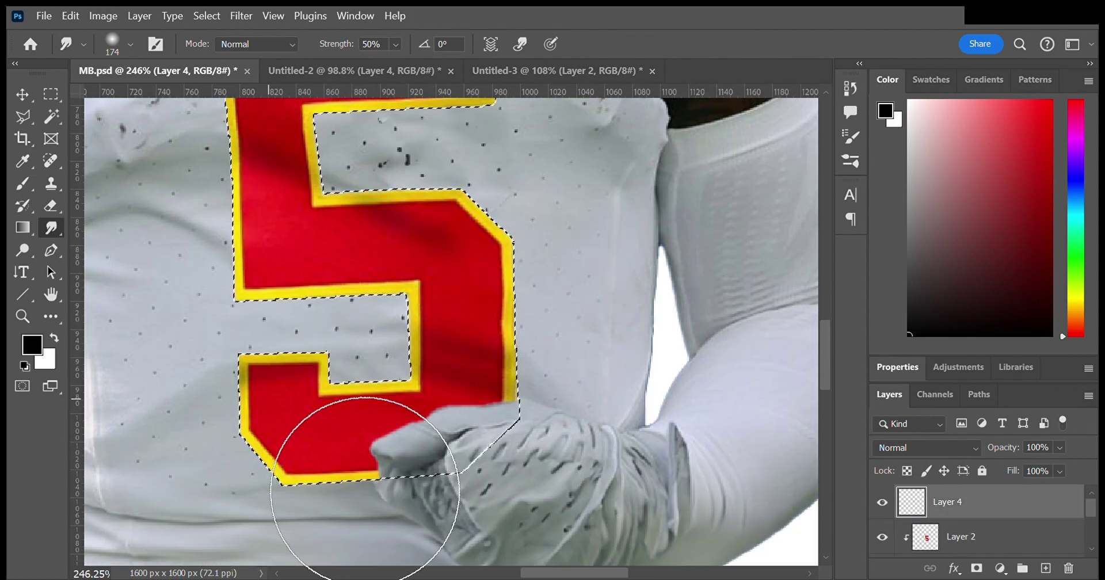
{"action": "key", "text": "ctrl+d"}
{"action": "scroll", "coordinate": [555, 337], "scroll_direction": "down", "scroll_amount": 3}
{"action": "scroll", "coordinate": [510, 316], "scroll_direction": "up", "scroll_amount": 2}
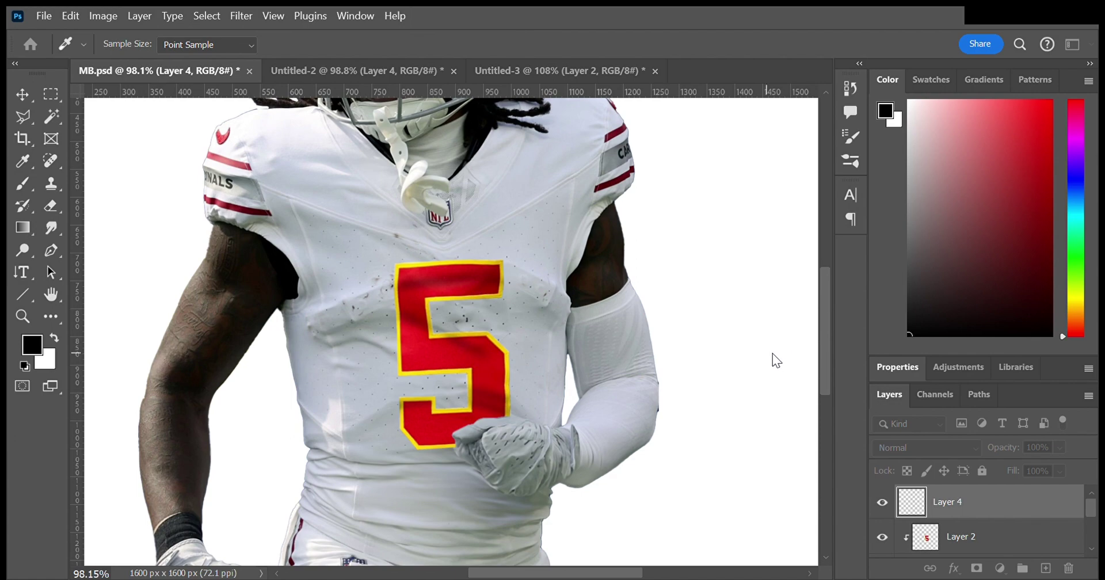
Step: Make Layer 4 active and Magic Wand-select the glove edge to confine painting
{"action": "left_click", "coordinate": [1014, 546]}
{"action": "key", "text": "i"}
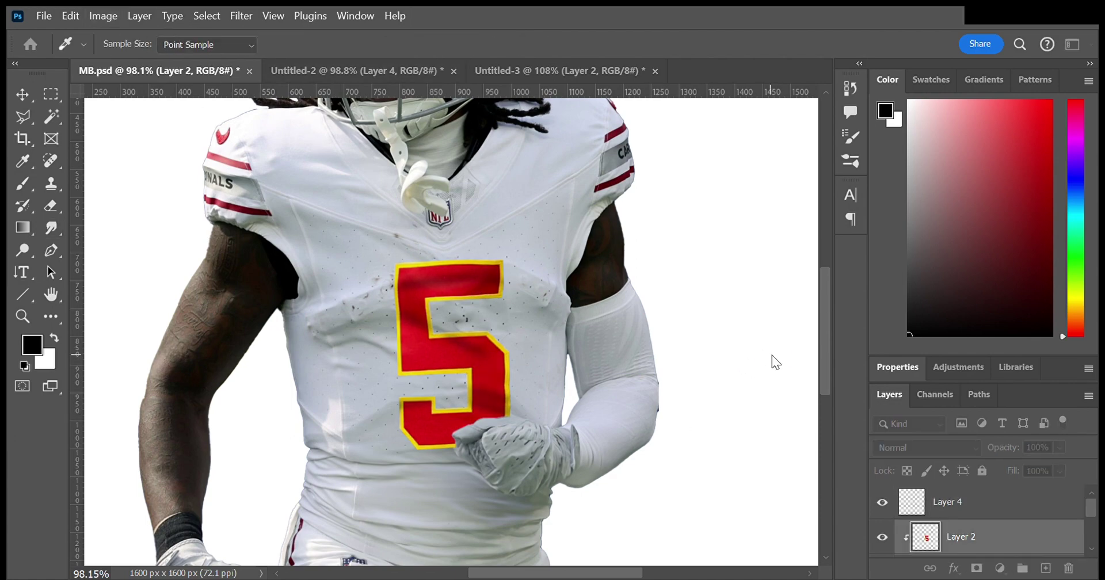
{"action": "key", "text": "b"}
{"action": "scroll", "coordinate": [532, 369], "scroll_direction": "up", "scroll_amount": 5}
{"action": "left_click", "coordinate": [967, 502]}
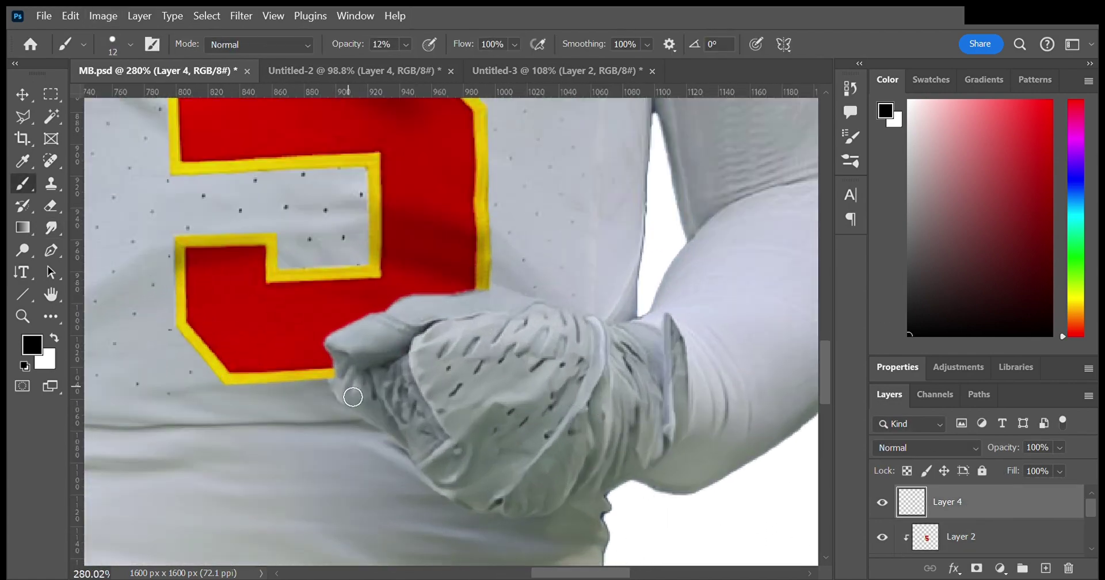
{"action": "key", "text": "w"}
{"action": "left_click", "coordinate": [475, 386], "text": "ctrl"}
{"action": "left_click", "coordinate": [475, 386], "text": "alt"}
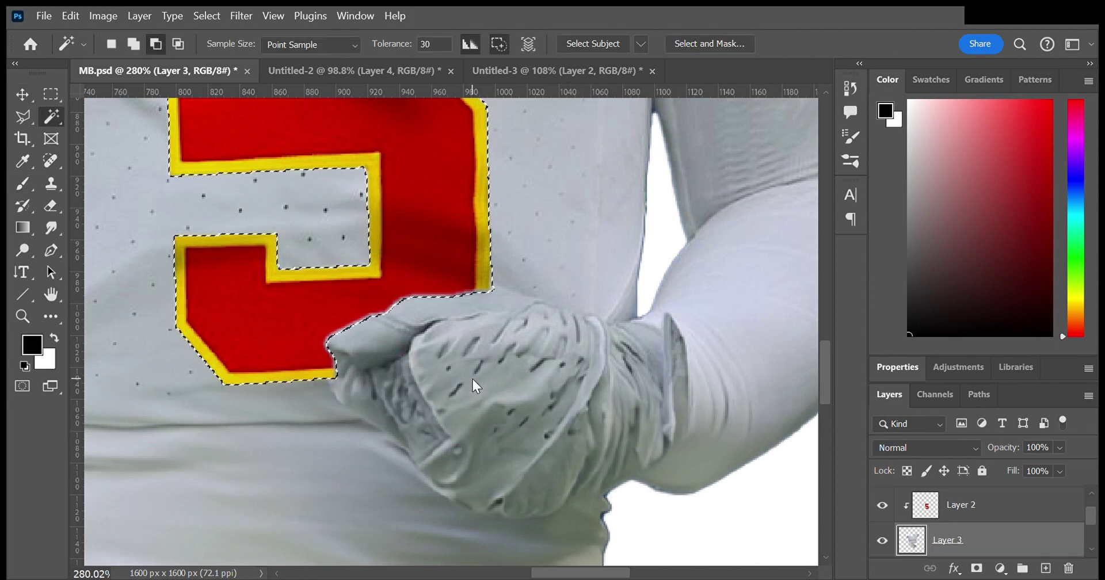
{"action": "key", "text": "alt+bracketright"}
{"action": "key", "text": "b"}
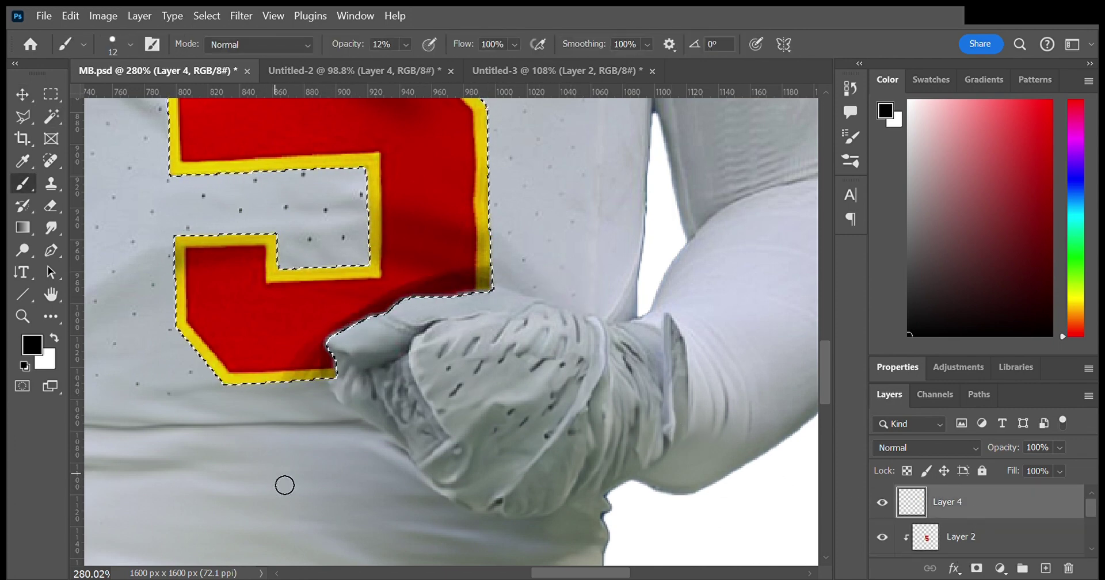
Step: Paint and smudge Layer 4 to blend the glove into the jersey around the 5
{"action": "key", "text": "r"}
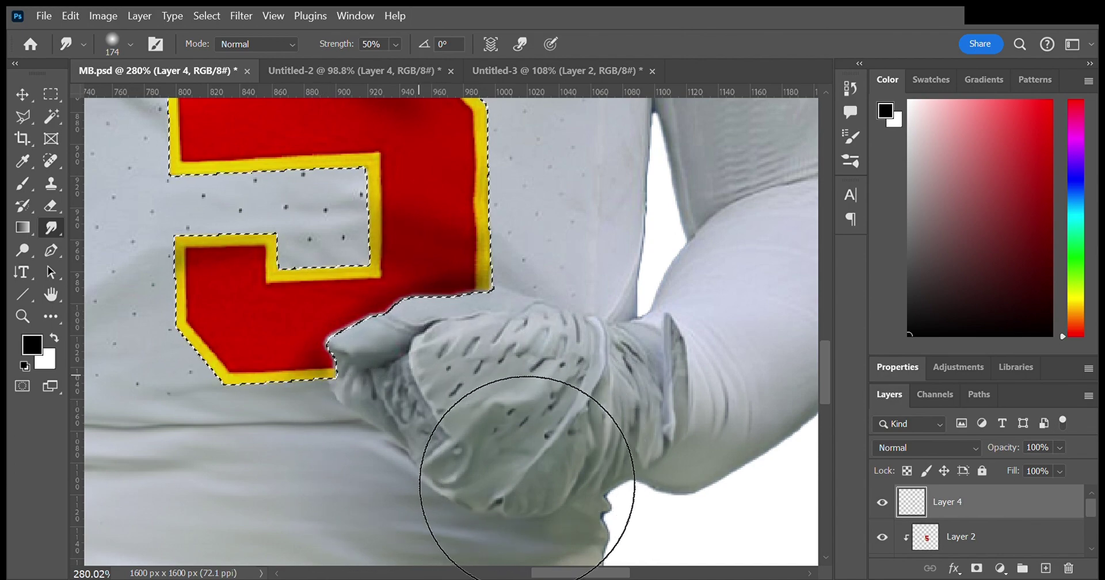
{"action": "scroll", "coordinate": [604, 476], "scroll_direction": "down", "scroll_amount": 5}
{"action": "scroll", "coordinate": [484, 337], "scroll_direction": "up", "scroll_amount": 4}
{"action": "scroll", "coordinate": [481, 427], "scroll_direction": "down", "scroll_amount": 2}
{"action": "scroll", "coordinate": [521, 405], "scroll_direction": "down", "scroll_amount": 2}
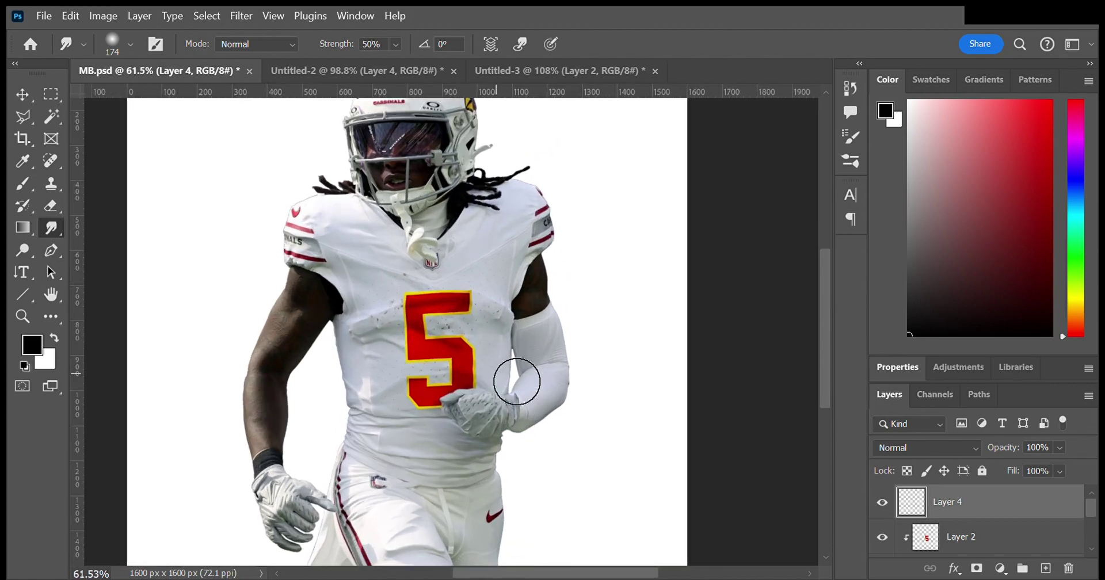
{"action": "scroll", "coordinate": [520, 405], "scroll_direction": "up", "scroll_amount": 3}
{"action": "scroll", "coordinate": [523, 365], "scroll_direction": "up", "scroll_amount": 2}
{"action": "key", "text": "b"}
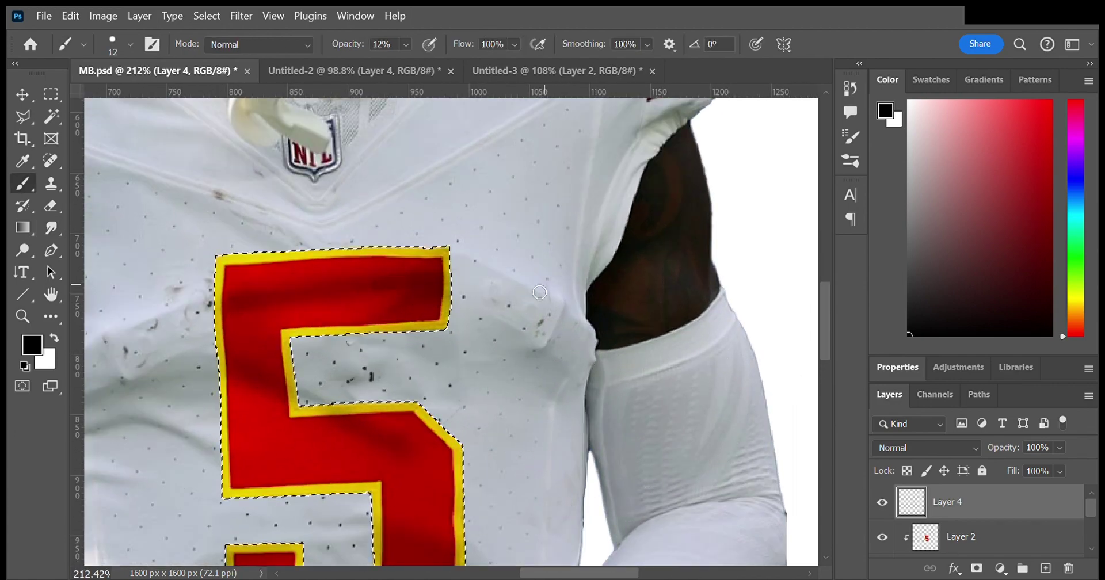
{"action": "key", "text": "r"}
{"action": "key", "text": "ctrl+d"}
{"action": "scroll", "coordinate": [505, 298], "scroll_direction": "down", "scroll_amount": 1}
{"action": "key", "text": "ctrl+z"}
{"action": "scroll", "coordinate": [505, 311], "scroll_direction": "down", "scroll_amount": 1}
{"action": "scroll", "coordinate": [506, 320], "scroll_direction": "up", "scroll_amount": 3}
{"action": "scroll", "coordinate": [537, 345], "scroll_direction": "down", "scroll_amount": 6}
{"action": "scroll", "coordinate": [460, 322], "scroll_direction": "up", "scroll_amount": 5}
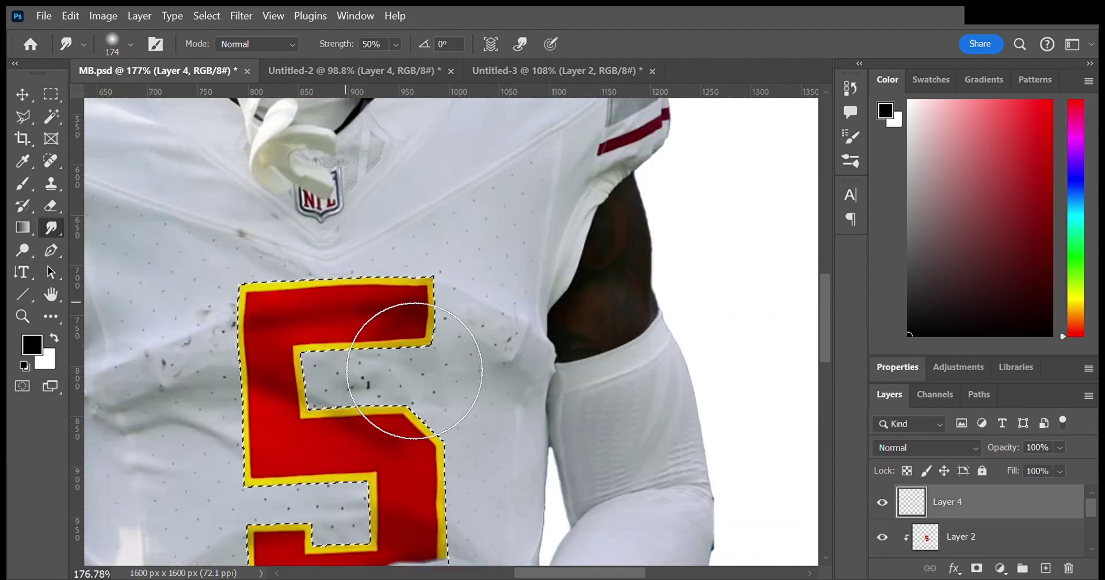
{"action": "scroll", "coordinate": [513, 352], "scroll_direction": "down", "scroll_amount": 5}
{"action": "scroll", "coordinate": [443, 370], "scroll_direction": "up", "scroll_amount": 4}
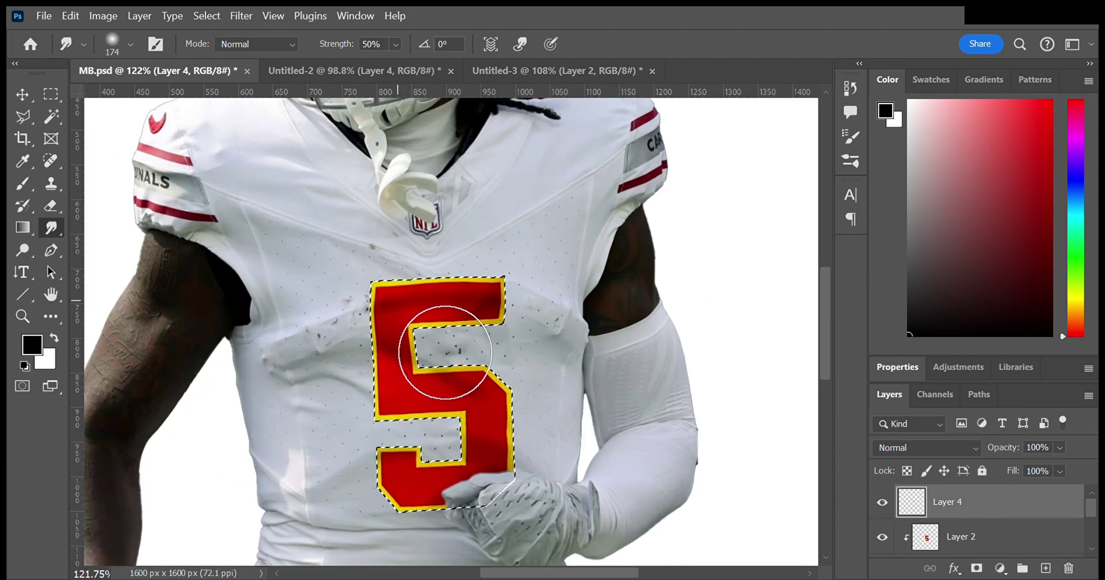
{"action": "scroll", "coordinate": [444, 370], "scroll_direction": "down", "scroll_amount": 4}
Step: Trace the striped sleeve in the Chiefs photo with the Pen tool, copy it and paste into MB.psd
{"action": "key", "text": "ctrl+Tab"}
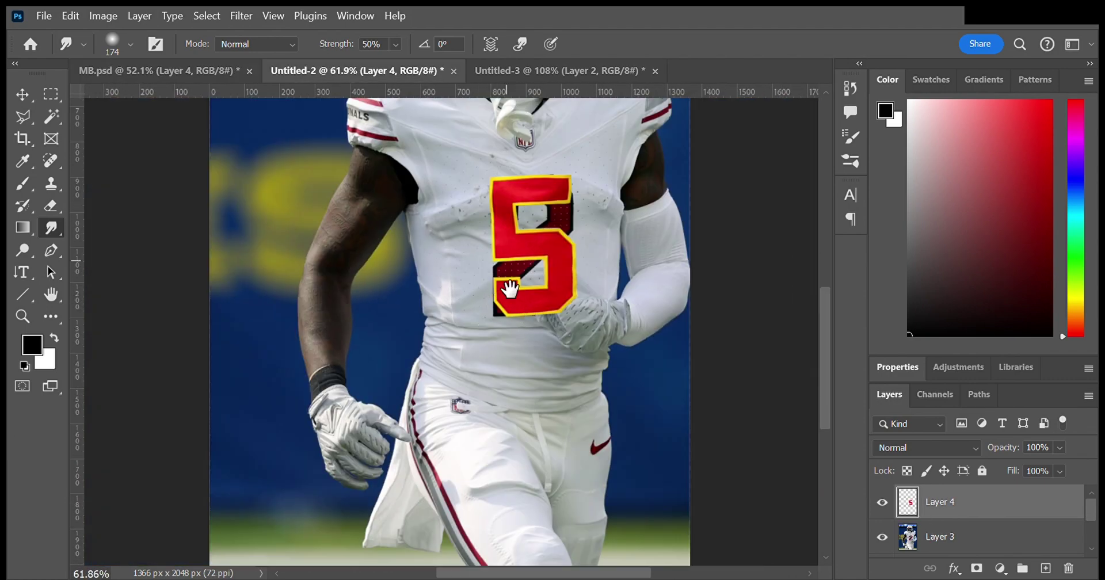
{"action": "key", "text": "ctrl+Tab"}
{"action": "scroll", "coordinate": [222, 282], "scroll_direction": "up", "scroll_amount": 3}
{"action": "key", "text": "p"}
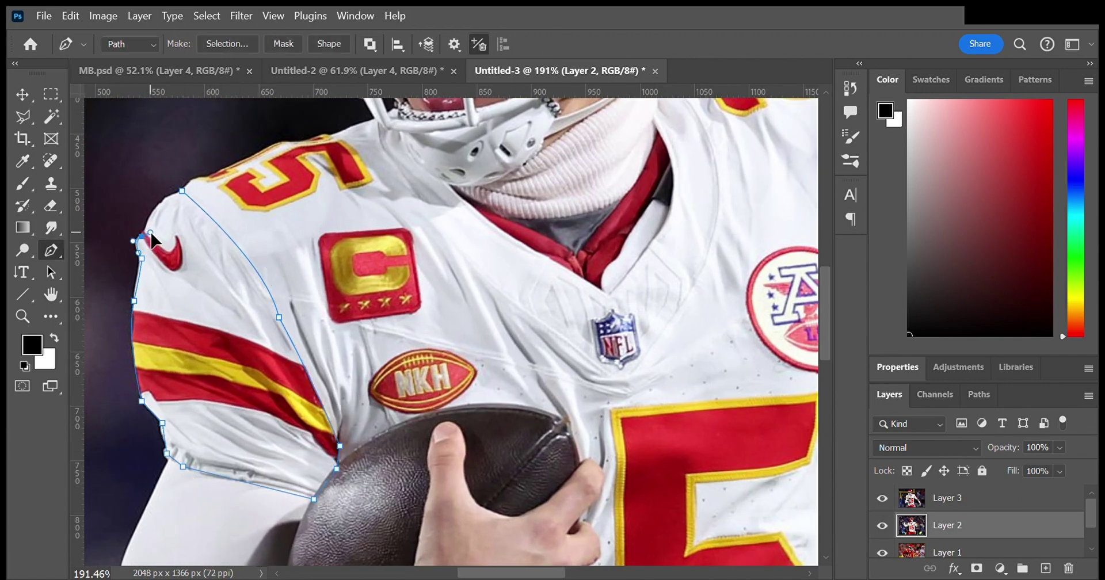
{"action": "key", "text": "ctrl+Return"}
{"action": "key", "text": "ctrl+c"}
{"action": "key", "text": "ctrl+Tab"}
{"action": "key", "text": "ctrl+v"}
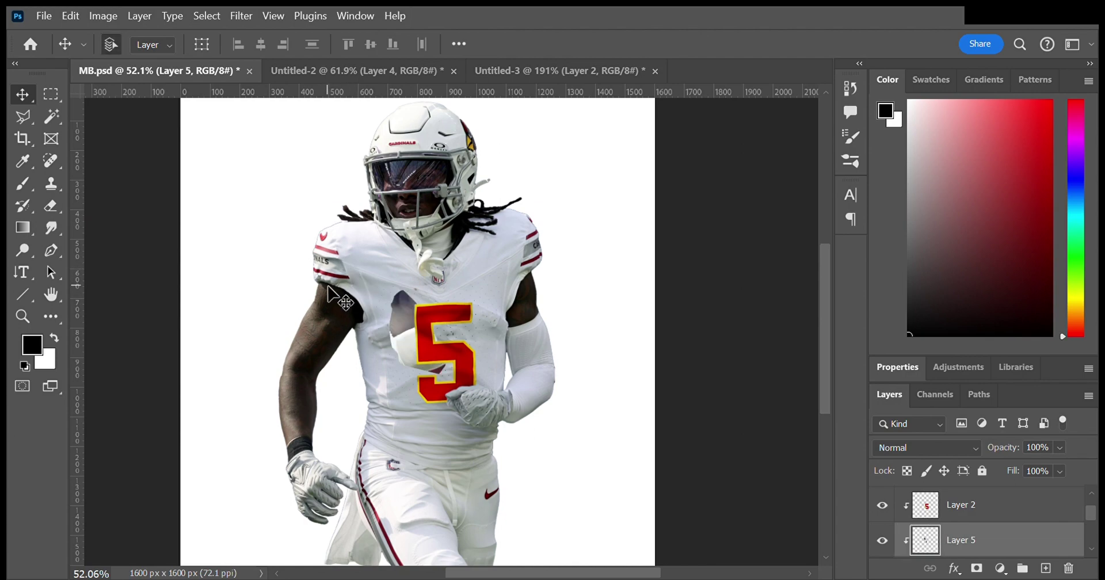
{"action": "key", "text": "ctrl+Tab"}
{"action": "left_click_drag", "start_coordinate": [555, 70], "coordinate": [338, 68]}
Step: Move, rotate and warp the pasted sleeve onto the left shoulder, then commit
{"action": "left_click", "coordinate": [154, 70]}
{"action": "key", "text": "ctrl+t"}
{"action": "mouse_move", "coordinate": [464, 340]}
{"action": "left_mouse_down"}
{"action": "mouse_move", "coordinate": [384, 217]}
{"action": "mouse_move", "coordinate": [365, 214]}
{"action": "left_mouse_up"}
{"action": "scroll", "coordinate": [365, 214], "scroll_direction": "up", "scroll_amount": 5}
{"action": "right_click", "coordinate": [335, 377]}
{"action": "left_click", "coordinate": [369, 501]}
{"action": "mouse_move", "coordinate": [340, 480]}
{"action": "left_mouse_down"}
{"action": "mouse_move", "coordinate": [360, 490]}
{"action": "mouse_move", "coordinate": [288, 424]}
{"action": "mouse_move", "coordinate": [212, 419]}
{"action": "mouse_move", "coordinate": [304, 407]}
{"action": "mouse_move", "coordinate": [207, 411]}
{"action": "left_mouse_up"}
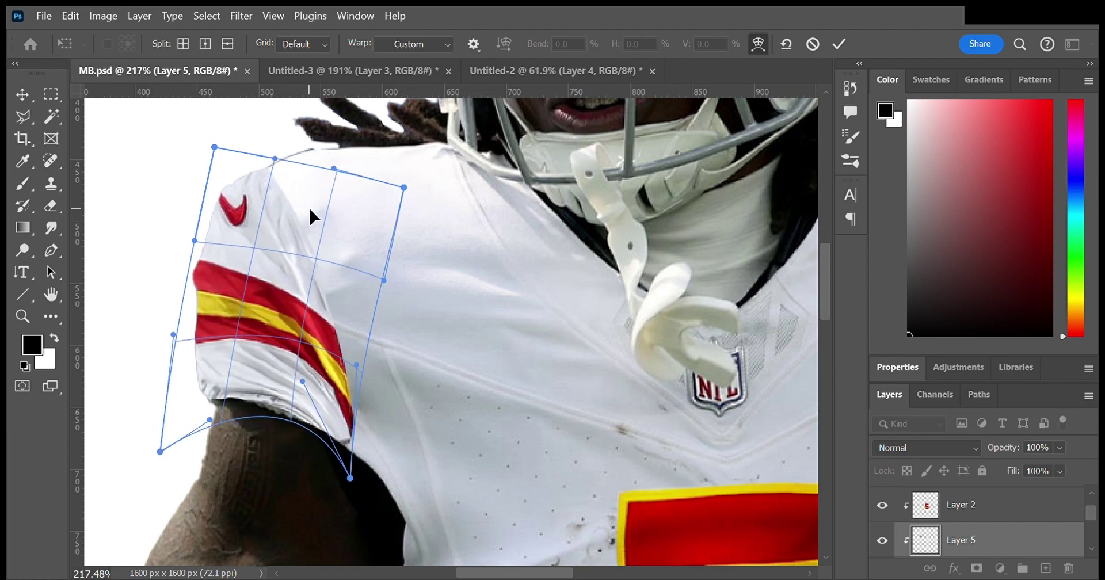
{"action": "key", "text": "Return"}
Step: Sample the jersey white and brush the sleeve edges into the jersey with a larger brush
{"action": "key", "text": "ctrl+0"}
{"action": "scroll", "coordinate": [300, 277], "scroll_direction": "up", "scroll_amount": 5}
{"action": "key", "text": "i"}
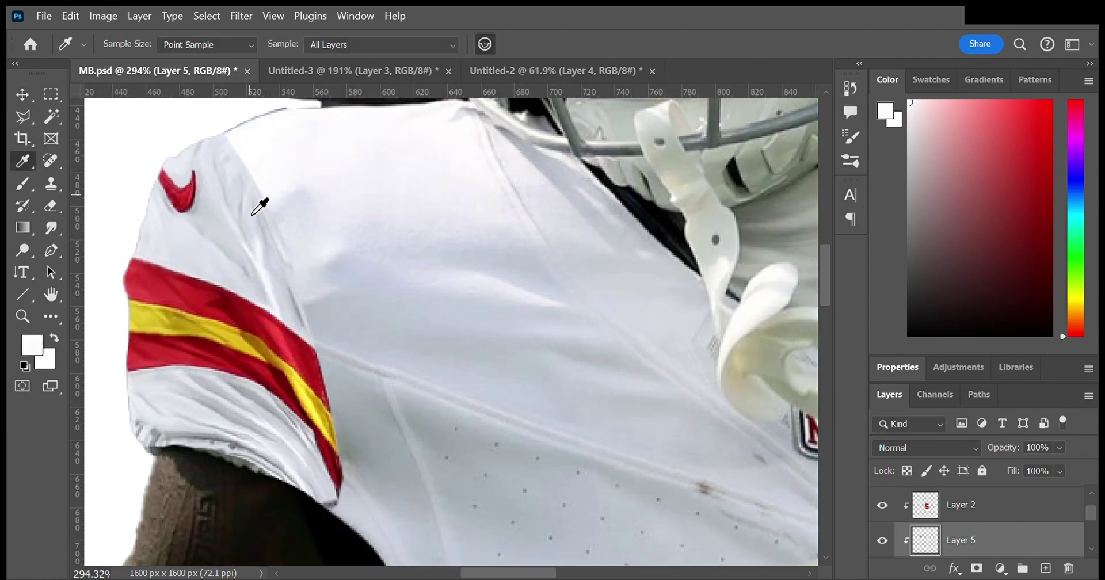
{"action": "left_click", "coordinate": [258, 193]}
{"action": "key", "text": "b"}
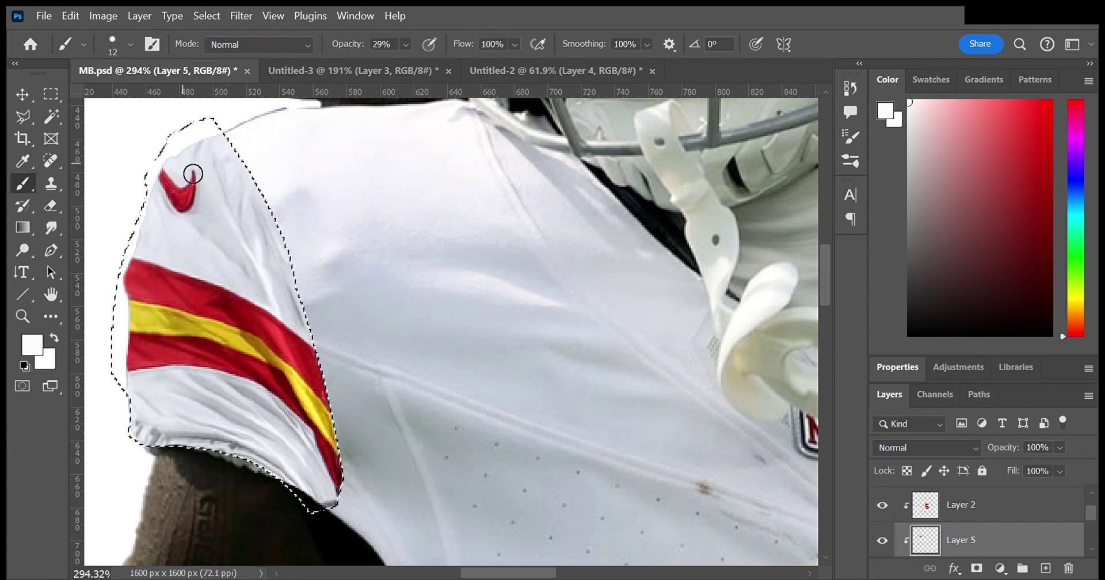
{"action": "key", "text": "bracketright"}
{"action": "key", "text": "bracketright"}
{"action": "key", "text": "bracketright"}
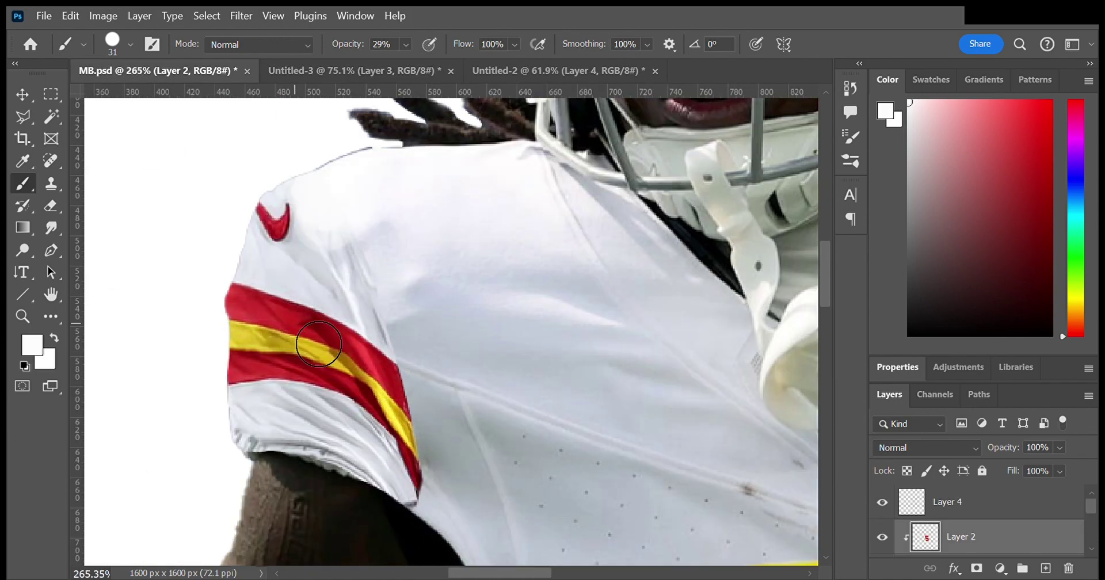
{"action": "key", "text": "ctrl+j"}
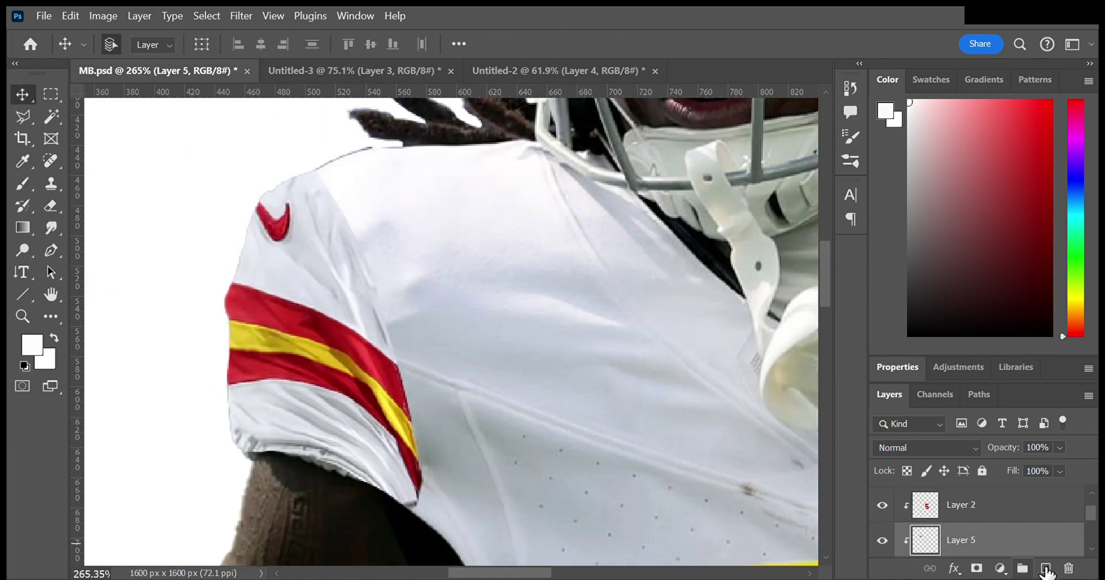
Step: Add a layer clipped to the sleeve and brush light grey along the seam
{"action": "left_click", "coordinate": [1025, 570]}
{"action": "left_click", "coordinate": [926, 541], "text": "ctrl"}
{"action": "key", "text": "b"}
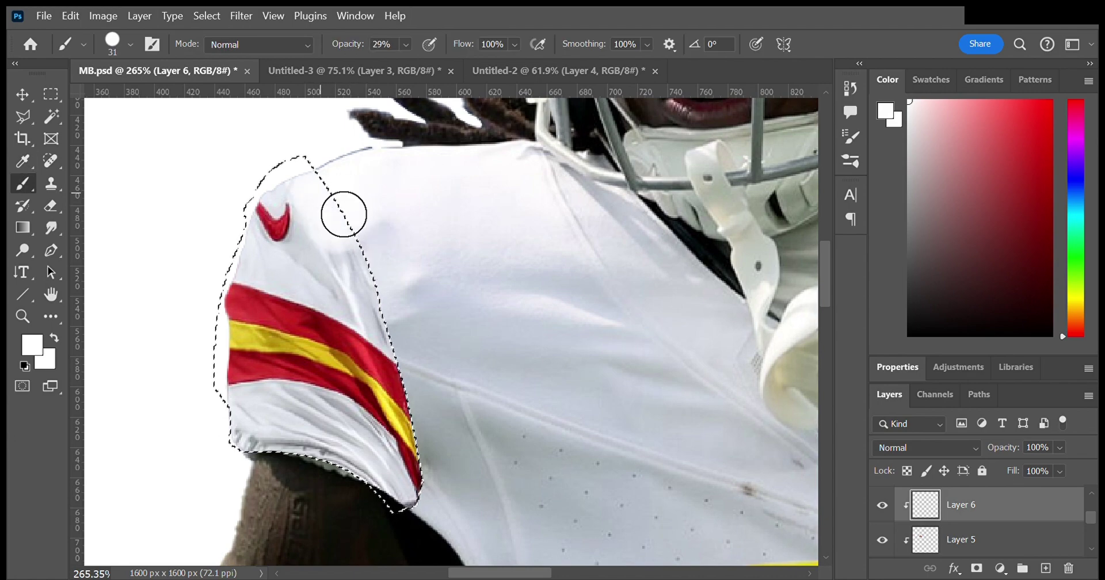
{"action": "left_click", "coordinate": [51, 228]}
{"action": "key", "text": "ctrl+d"}
{"action": "scroll", "coordinate": [308, 226], "scroll_direction": "down", "scroll_amount": 5}
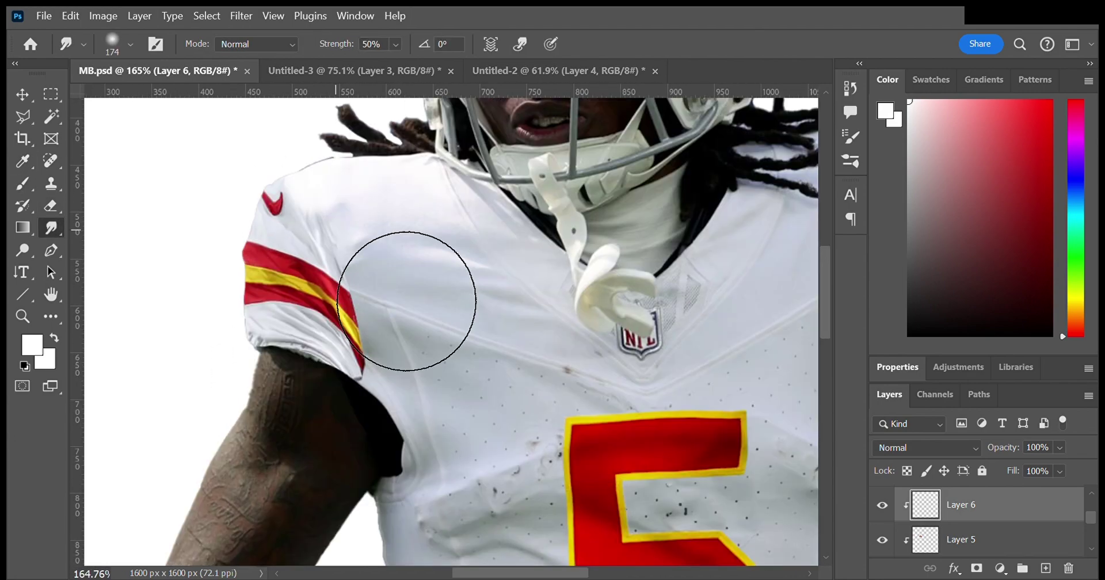
{"action": "key", "text": "b"}
{"action": "scroll", "coordinate": [410, 273], "scroll_direction": "up", "scroll_amount": 5}
{"action": "left_click", "coordinate": [400, 291], "text": "alt"}
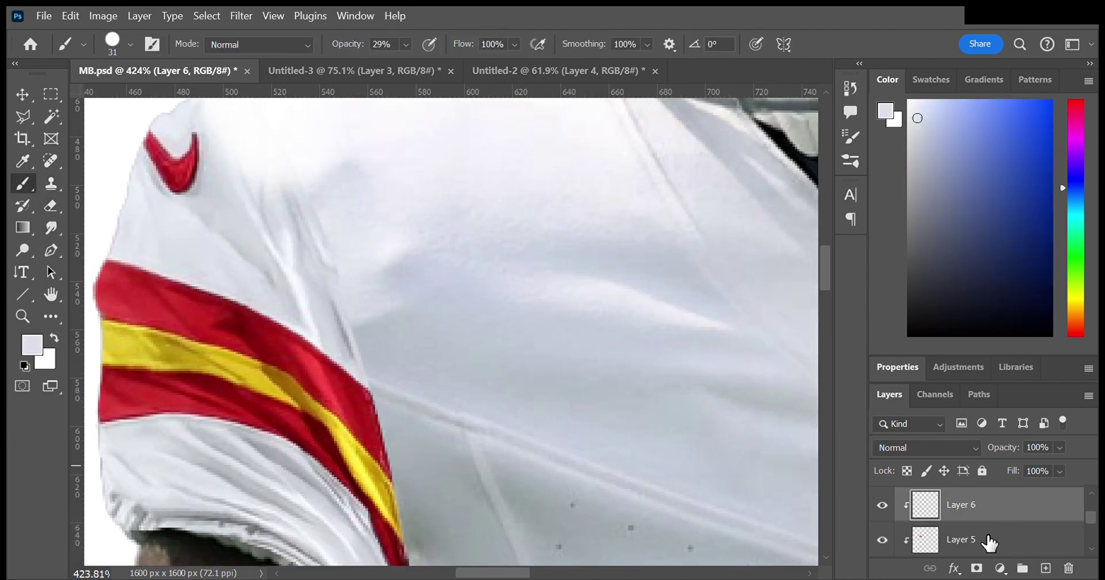
{"action": "scroll", "coordinate": [426, 305], "scroll_direction": "down", "scroll_amount": 2}
{"action": "scroll", "coordinate": [485, 320], "scroll_direction": "down", "scroll_amount": 2}
Step: Smudge the light-grey shading along the sleeve seam
{"action": "left_click", "coordinate": [50, 227]}
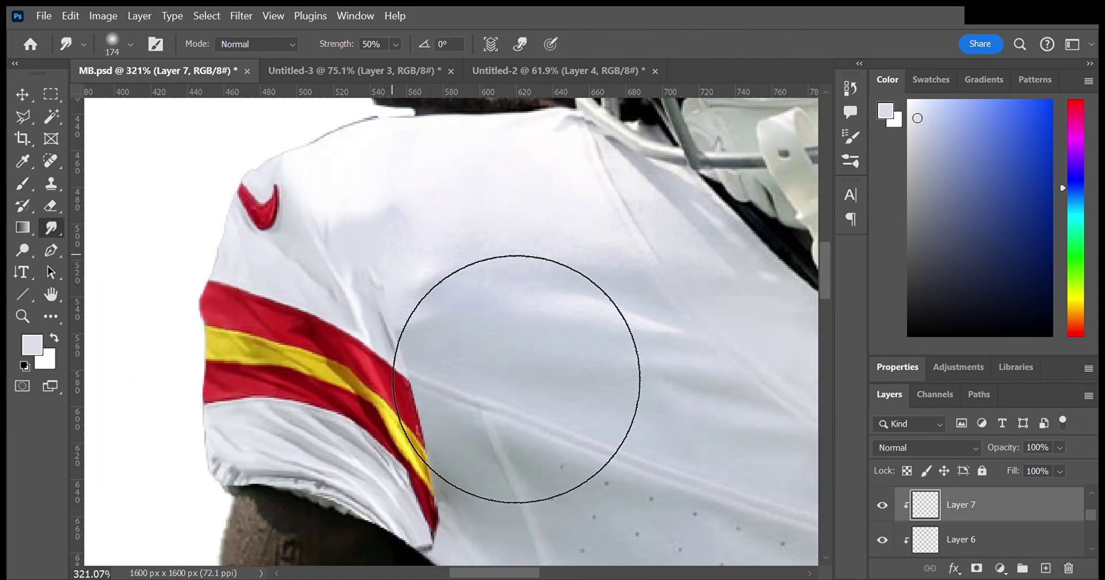
{"action": "scroll", "coordinate": [525, 408], "scroll_direction": "down", "scroll_amount": 1}
{"action": "scroll", "coordinate": [525, 409], "scroll_direction": "down", "scroll_amount": 3}
{"action": "scroll", "coordinate": [432, 357], "scroll_direction": "up", "scroll_amount": 3}
{"action": "key", "text": "b"}
{"action": "scroll", "coordinate": [393, 375], "scroll_direction": "up", "scroll_amount": 3}
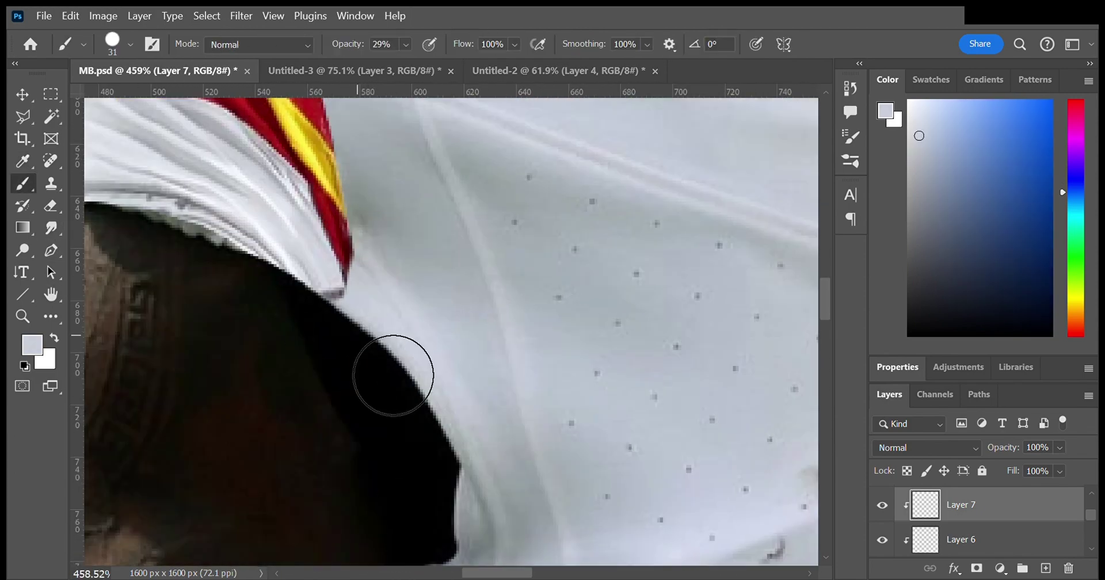
Step: Reload and refine the sleeve-edge selection, work on Layer 6, then deselect
{"action": "left_click", "coordinate": [938, 544], "text": "ctrl"}
{"action": "key", "text": "w"}
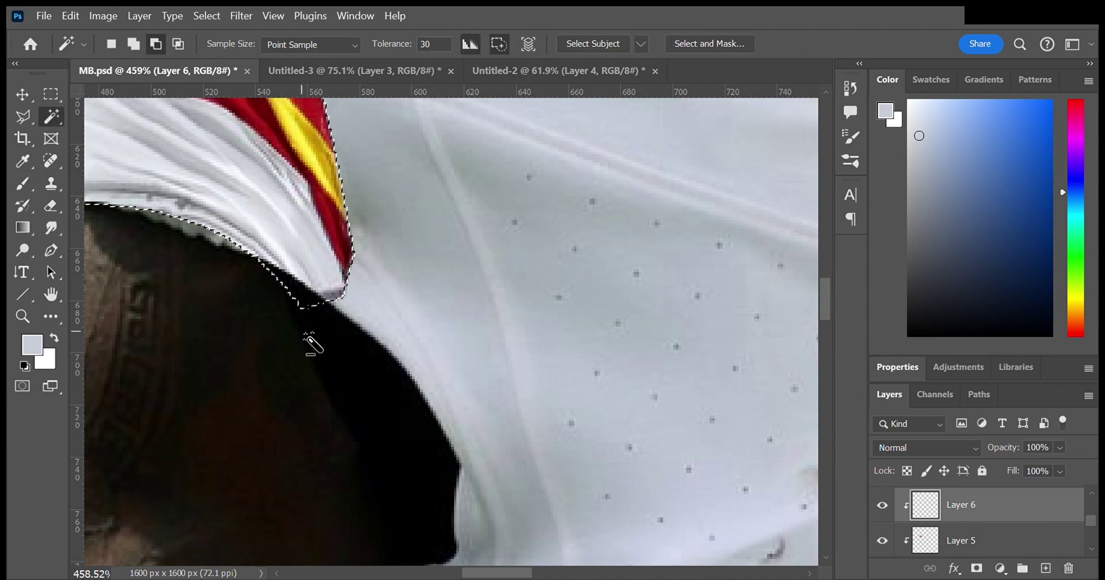
{"action": "left_click", "coordinate": [943, 540]}
{"action": "key", "text": "ctrl+z"}
{"action": "left_click", "coordinate": [940, 550]}
{"action": "key", "text": "ctrl+z"}
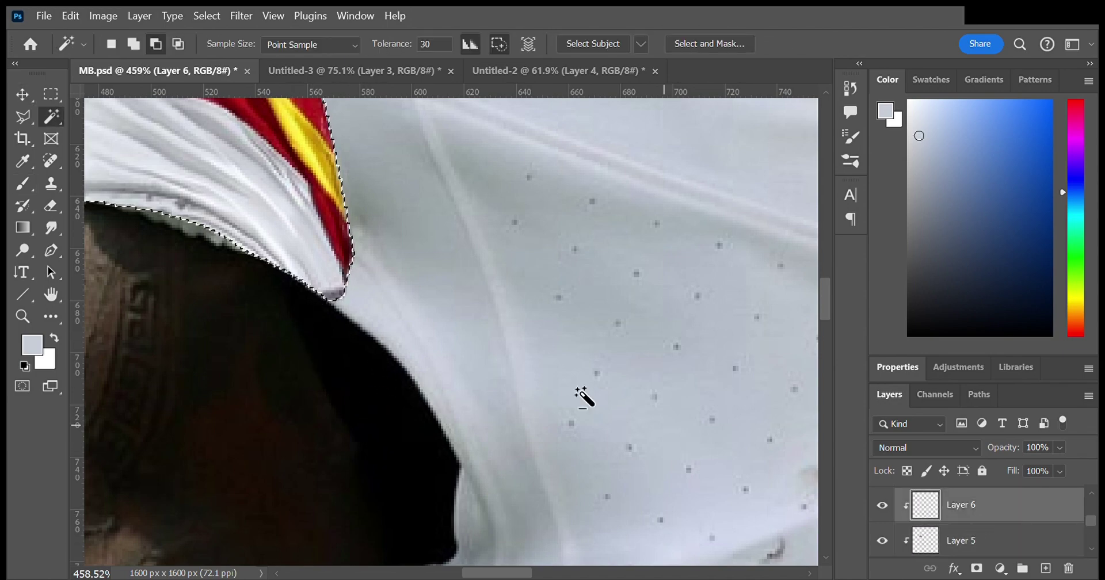
{"action": "key", "text": "b"}
{"action": "key", "text": "ctrl+d"}
Step: Reselect the sleeve layer and begin transforming it again
{"action": "scroll", "coordinate": [403, 380], "scroll_direction": "up", "scroll_amount": 2}
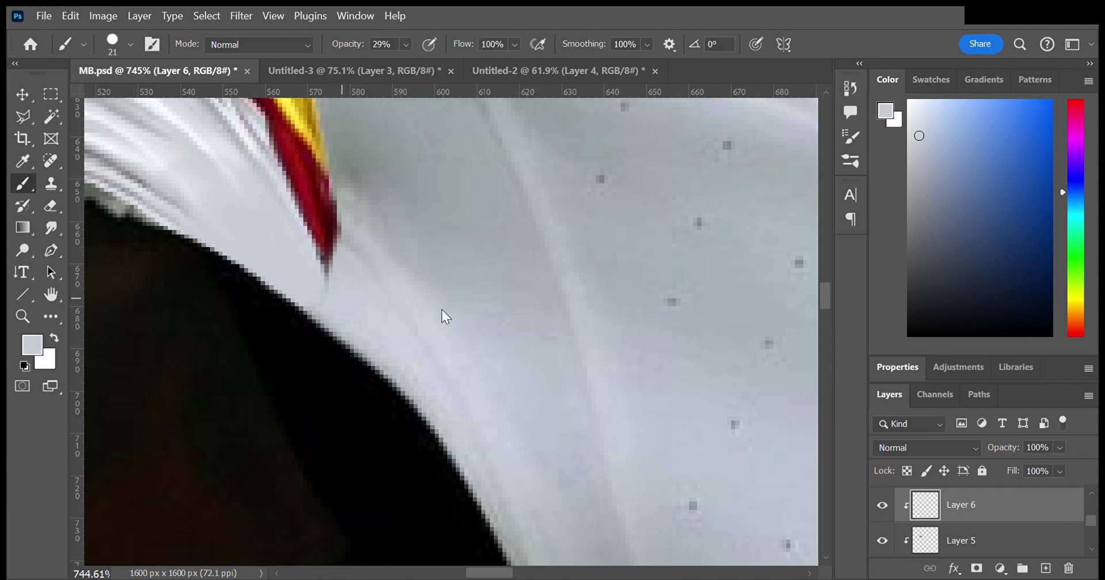
{"action": "scroll", "coordinate": [342, 302], "scroll_direction": "down", "scroll_amount": 10}
{"action": "scroll", "coordinate": [368, 259], "scroll_direction": "down", "scroll_amount": 2}
{"action": "scroll", "coordinate": [387, 217], "scroll_direction": "up", "scroll_amount": 3}
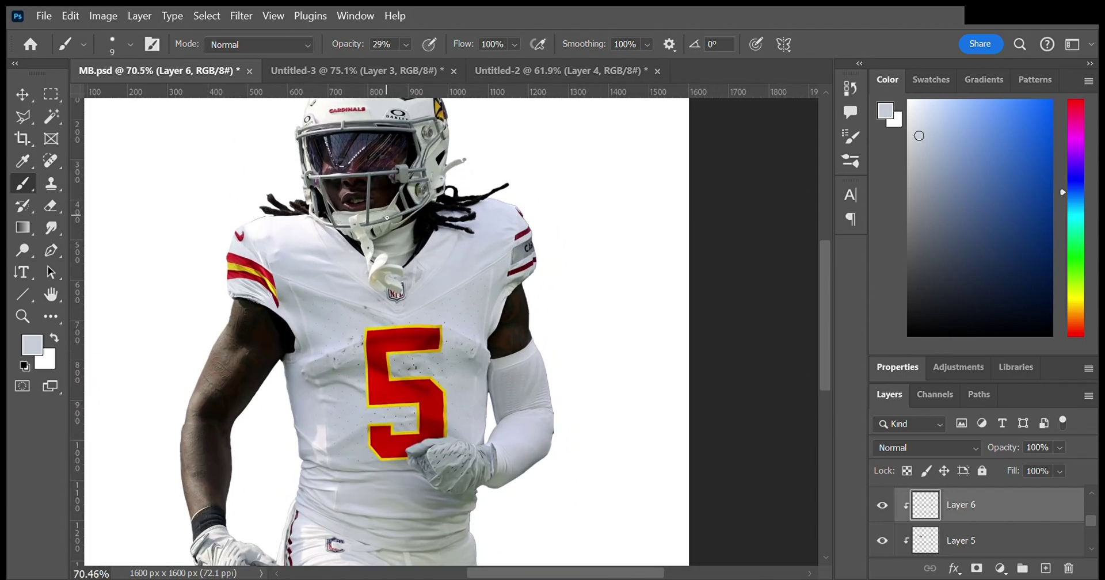
{"action": "key", "text": "alt+bracketleft"}
{"action": "scroll", "coordinate": [282, 305], "scroll_direction": "up", "scroll_amount": 2}
{"action": "scroll", "coordinate": [282, 305], "scroll_direction": "up", "scroll_amount": 1}
{"action": "key", "text": "ctrl+t"}
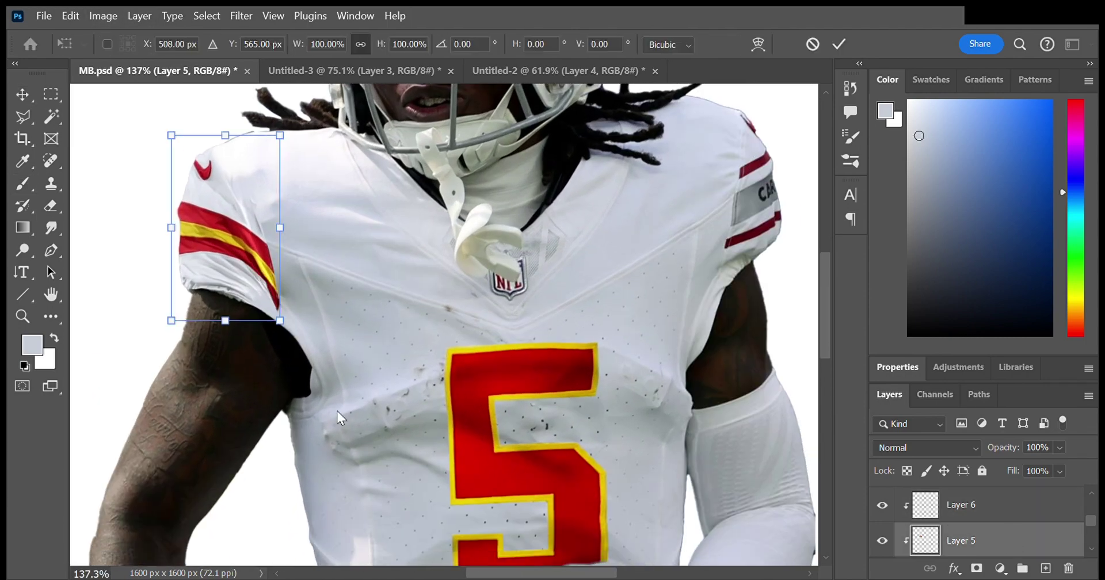
Step: Warp the first sleeve to hug the arm and commit it
{"action": "mouse_move", "coordinate": [284, 271]}
{"action": "left_mouse_down"}
{"action": "mouse_move", "coordinate": [278, 308]}
{"action": "mouse_move", "coordinate": [253, 345]}
{"action": "left_mouse_up"}
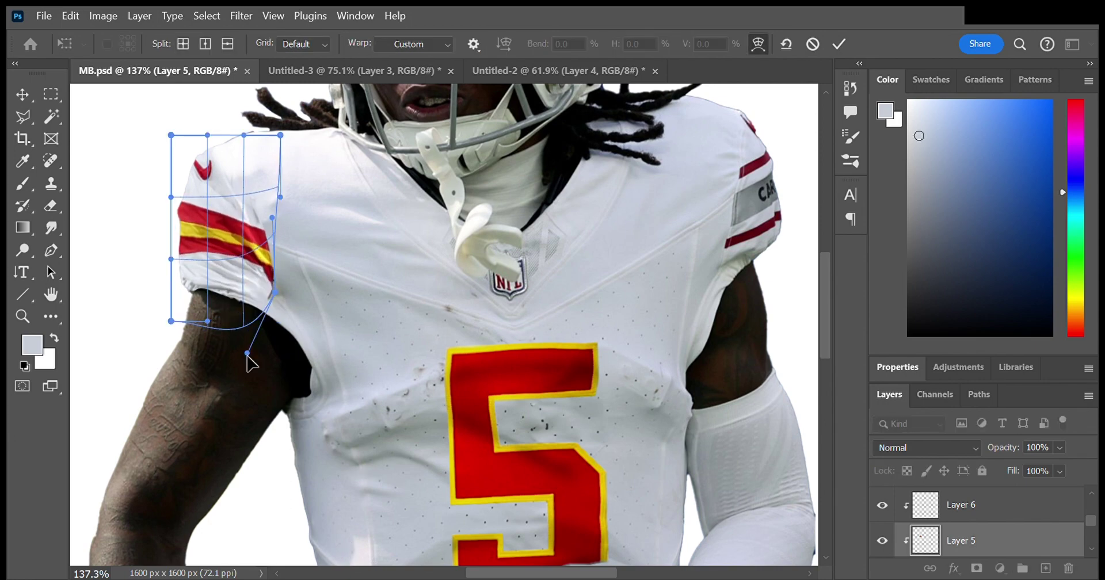
{"action": "key", "text": "Return"}
{"action": "scroll", "coordinate": [264, 362], "scroll_direction": "down", "scroll_amount": 2}
{"action": "scroll", "coordinate": [282, 345], "scroll_direction": "up", "scroll_amount": 3}
Step: Trace the second sleeve stripe in the Chiefs photo with the Pen tool and paste it into MB.psd
{"action": "key", "text": "ctrl+shift+Tab"}
{"action": "key", "text": "ctrl+shift+Tab"}
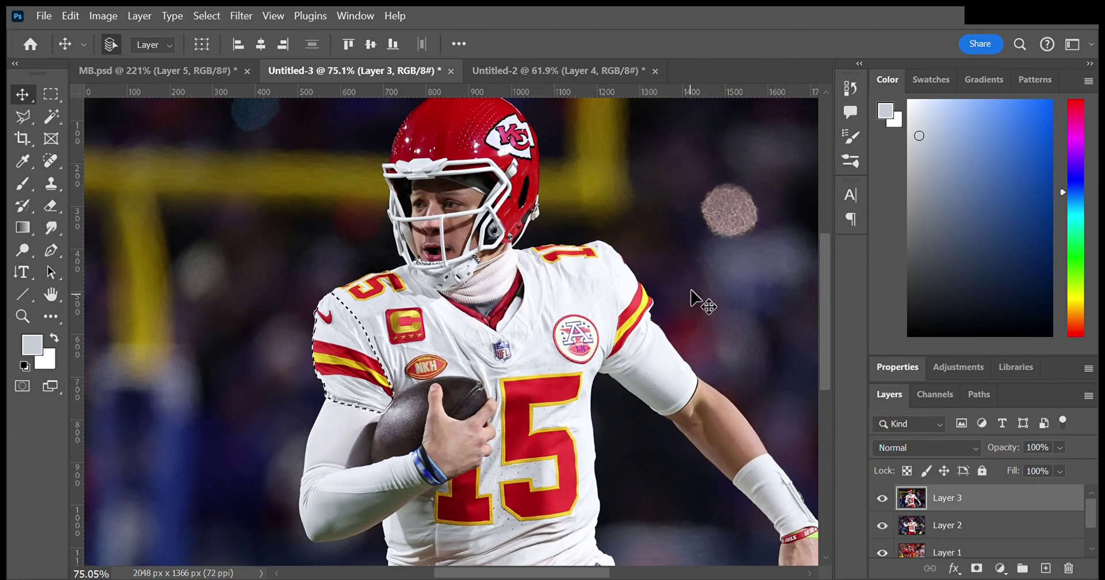
{"action": "scroll", "coordinate": [575, 403], "scroll_direction": "up", "scroll_amount": 4}
{"action": "key", "text": "p"}
{"action": "scroll", "coordinate": [510, 467], "scroll_direction": "down", "scroll_amount": 2}
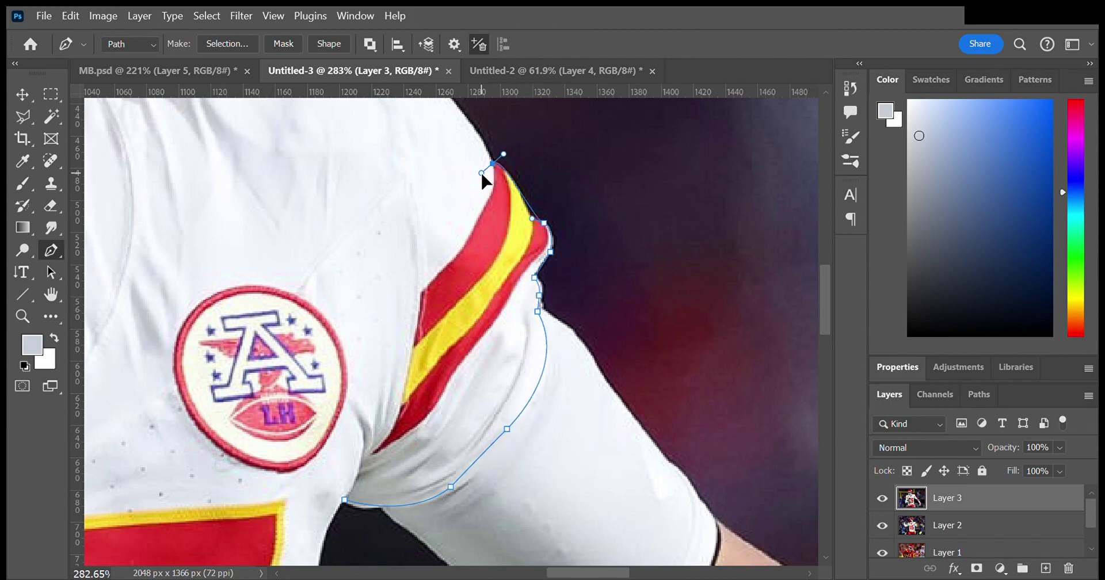
{"action": "scroll", "coordinate": [485, 178], "scroll_direction": "up", "scroll_amount": 2}
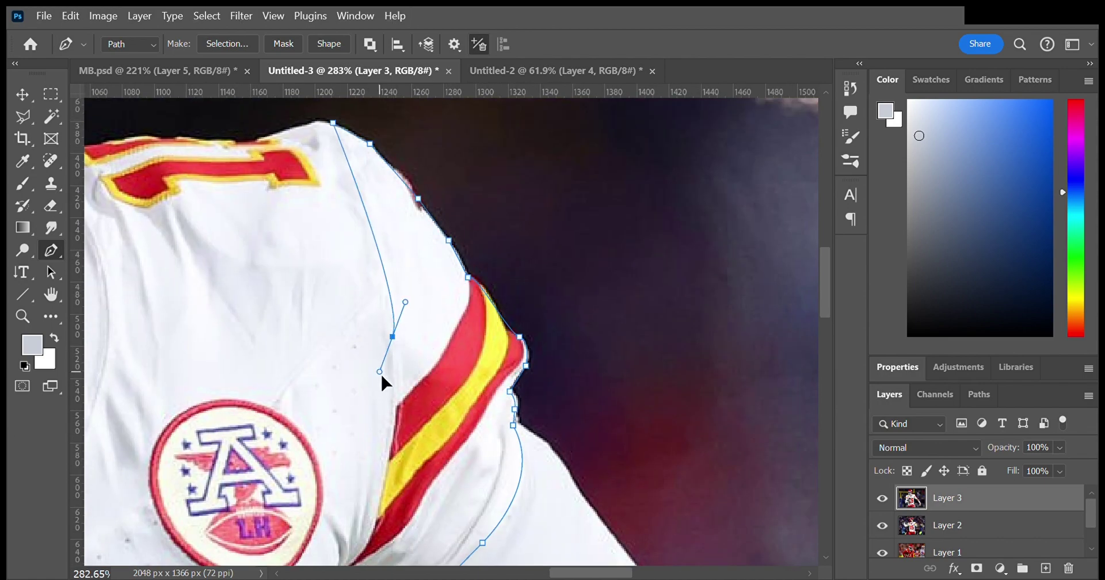
{"action": "scroll", "coordinate": [432, 397], "scroll_direction": "down", "scroll_amount": 3}
{"action": "left_click", "coordinate": [340, 413]}
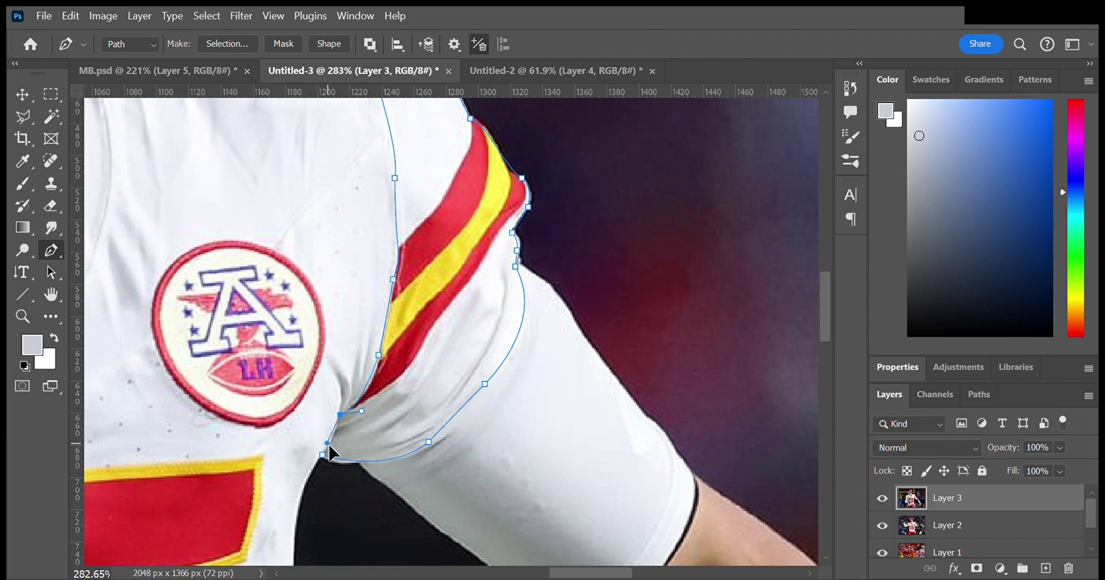
{"action": "key", "text": "ctrl+Return"}
{"action": "key", "text": "ctrl+c"}
{"action": "key", "text": "ctrl+shift+Tab"}
{"action": "key", "text": "ctrl+v"}
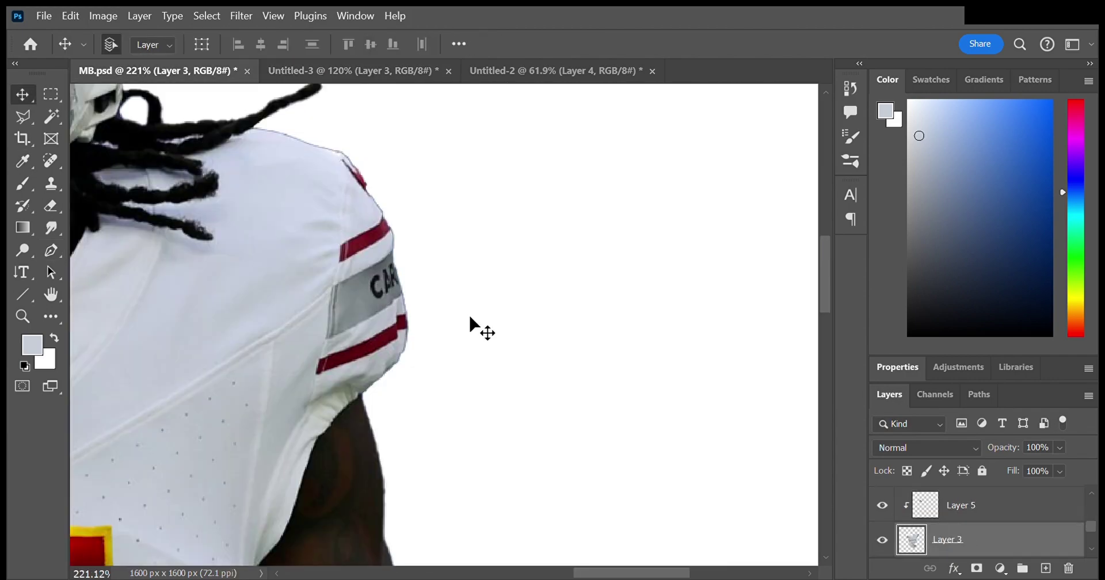
Step: Free-warp the pasted stripe to follow the right-hand shoulder curve and commit it
{"action": "left_click", "coordinate": [974, 525]}
{"action": "key", "text": "ctrl+t"}
{"action": "scroll", "coordinate": [401, 378], "scroll_direction": "down", "scroll_amount": 2}
{"action": "key", "text": "ctrl+alt+w"}
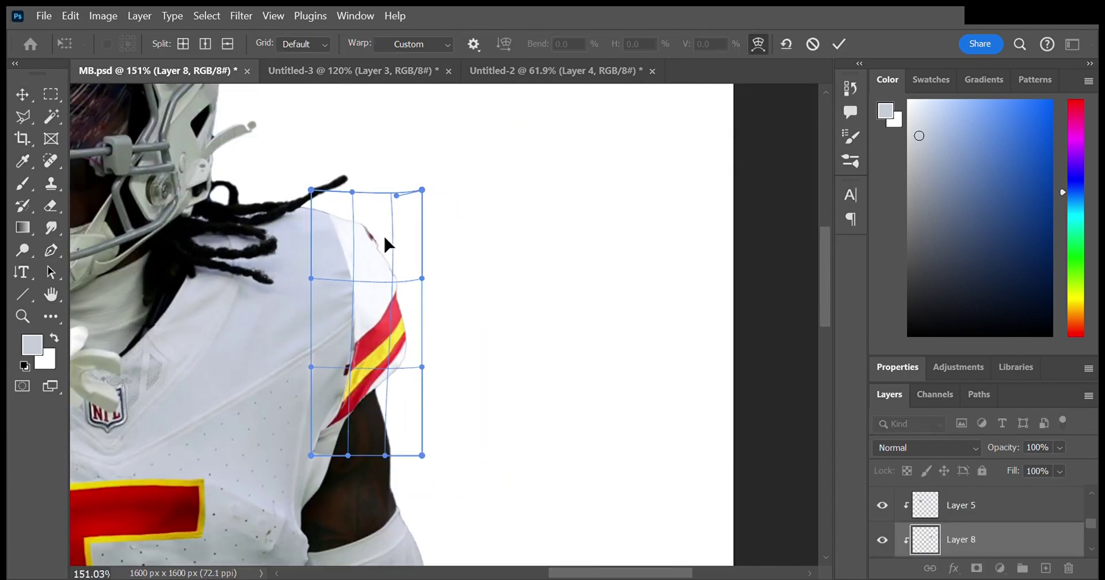
{"action": "mouse_move", "coordinate": [404, 210]}
{"action": "left_mouse_down"}
{"action": "mouse_move", "coordinate": [366, 420]}
{"action": "mouse_move", "coordinate": [375, 432]}
{"action": "left_mouse_up"}
{"action": "scroll", "coordinate": [451, 313], "scroll_direction": "down", "scroll_amount": 5}
{"action": "scroll", "coordinate": [429, 380], "scroll_direction": "up", "scroll_amount": 6}
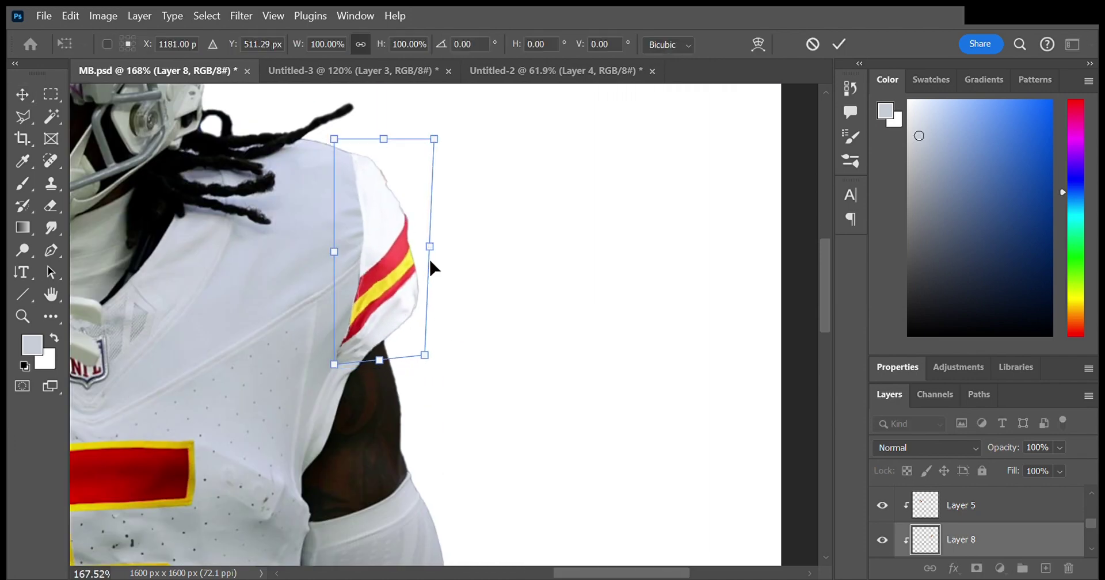
{"action": "key", "text": "Return"}
{"action": "scroll", "coordinate": [426, 202], "scroll_direction": "down", "scroll_amount": 2}
{"action": "scroll", "coordinate": [345, 218], "scroll_direction": "down", "scroll_amount": 3}
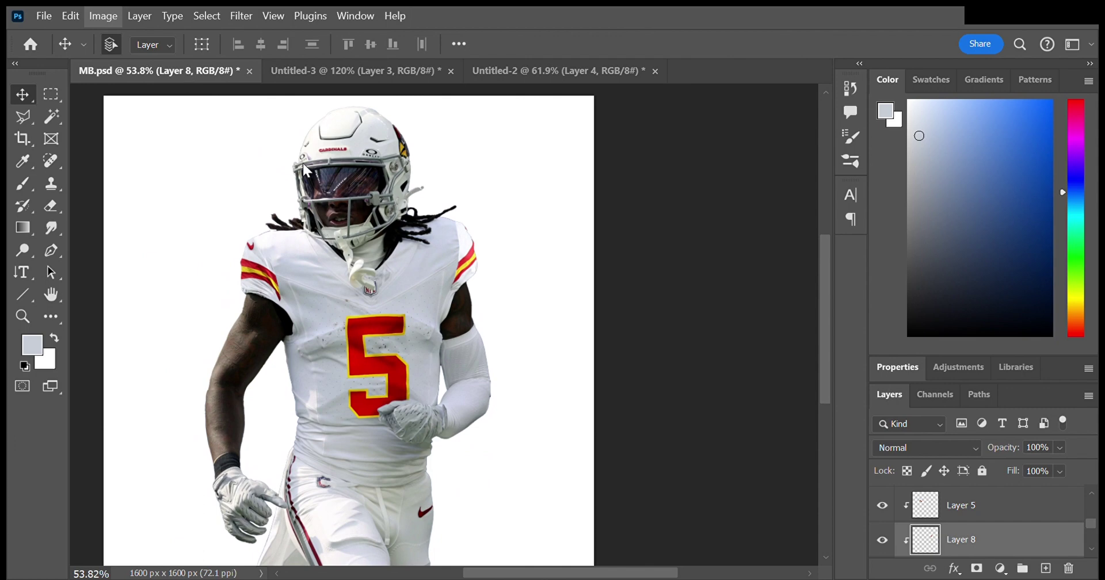
Step: Load the player outline selection and sample the jersey white with a smaller brush
{"action": "key", "text": "i"}
{"action": "scroll", "coordinate": [443, 256], "scroll_direction": "up", "scroll_amount": 6}
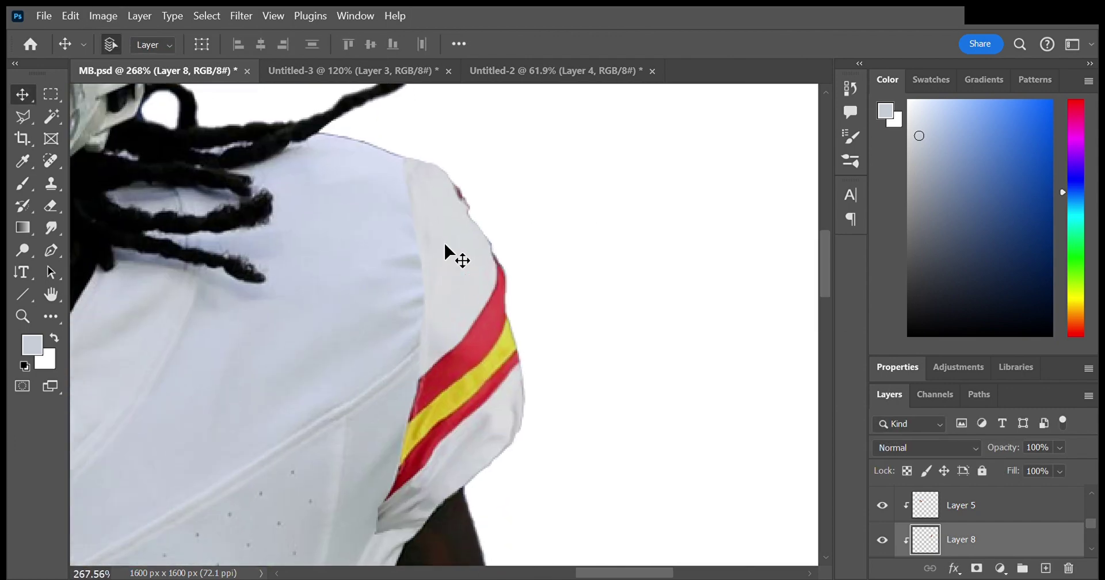
{"action": "key", "text": "b"}
{"action": "scroll", "coordinate": [1017, 542], "scroll_direction": "down", "scroll_amount": 2}
{"action": "left_click", "coordinate": [911, 504], "text": "ctrl"}
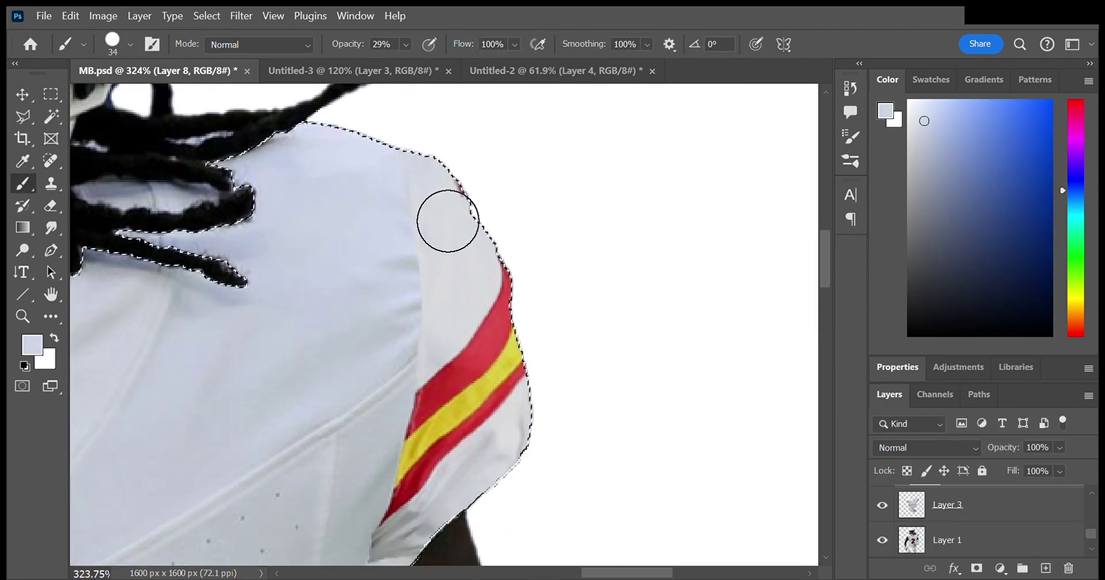
{"action": "left_click", "coordinate": [425, 279], "text": "alt"}
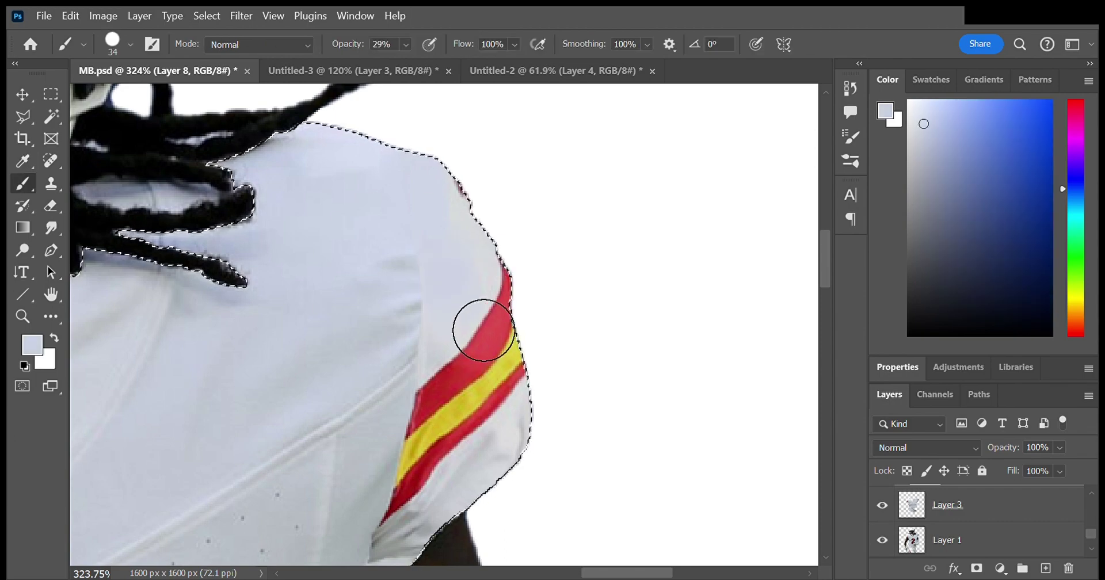
{"action": "scroll", "coordinate": [483, 330], "scroll_direction": "up", "scroll_amount": 5}
{"action": "scroll", "coordinate": [412, 249], "scroll_direction": "down", "scroll_amount": 4}
{"action": "left_click", "coordinate": [412, 249], "text": "alt"}
{"action": "key", "text": "bracketleft"}
{"action": "key", "text": "bracketleft"}
{"action": "key", "text": "bracketleft"}
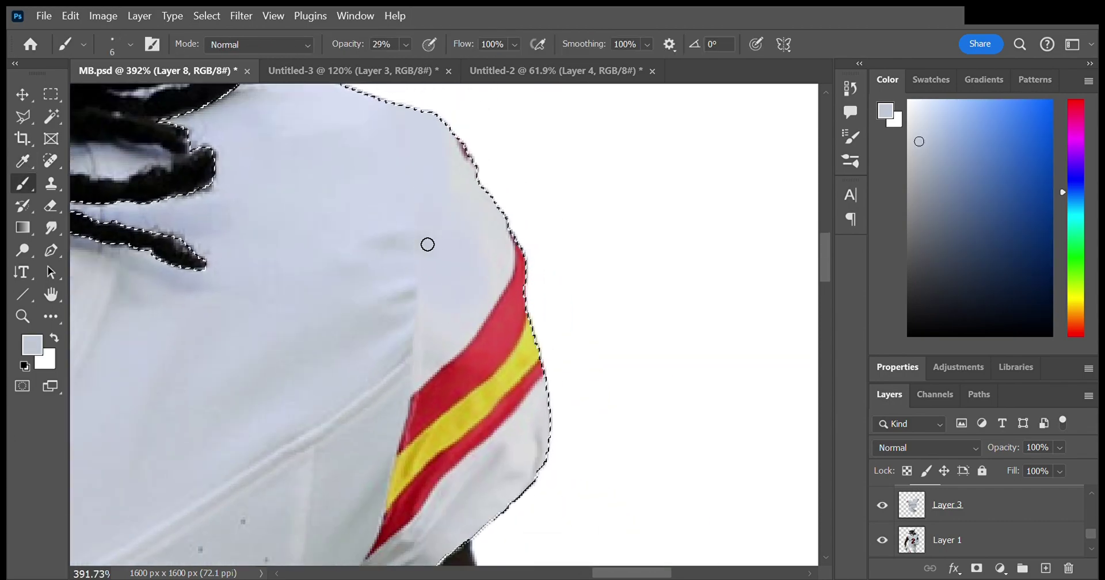
Step: Paint out the grey crease under the stripe with the sampled jersey white
{"action": "scroll", "coordinate": [444, 365], "scroll_direction": "down", "scroll_amount": 5}
{"action": "scroll", "coordinate": [264, 311], "scroll_direction": "up", "scroll_amount": 4}
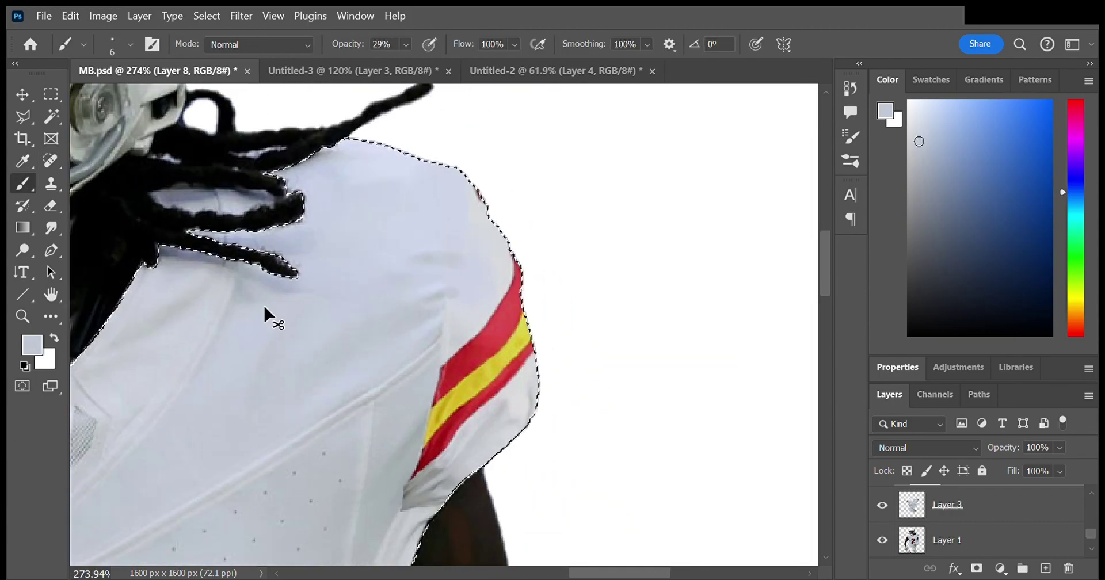
{"action": "scroll", "coordinate": [468, 346], "scroll_direction": "down", "scroll_amount": 5}
{"action": "scroll", "coordinate": [437, 322], "scroll_direction": "up", "scroll_amount": 2}
{"action": "scroll", "coordinate": [424, 328], "scroll_direction": "up", "scroll_amount": 4}
{"action": "left_click", "coordinate": [424, 328], "text": "alt"}
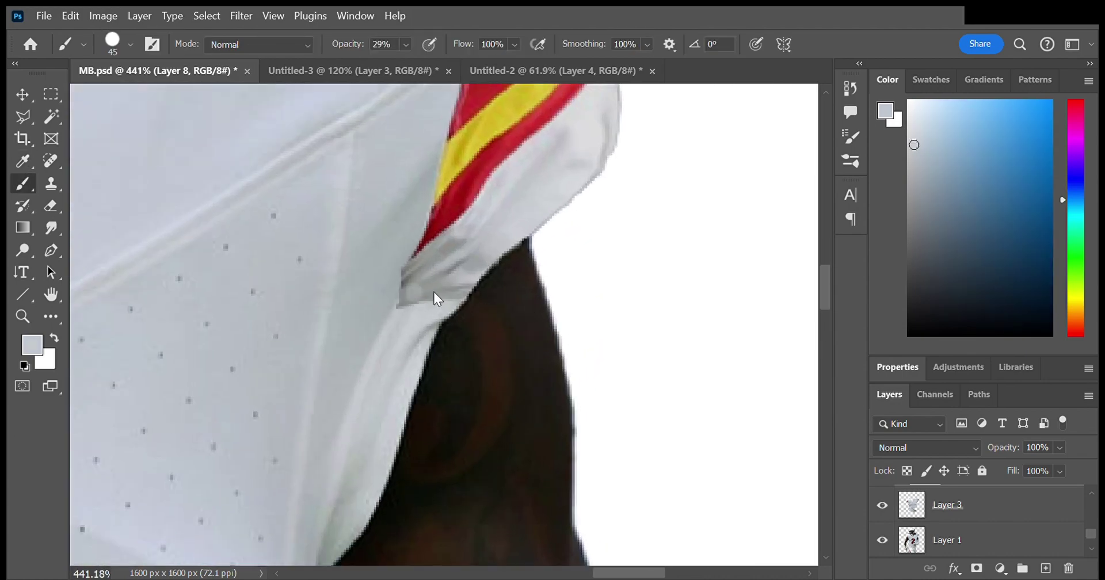
{"action": "scroll", "coordinate": [1014, 535], "scroll_direction": "up", "scroll_amount": 1}
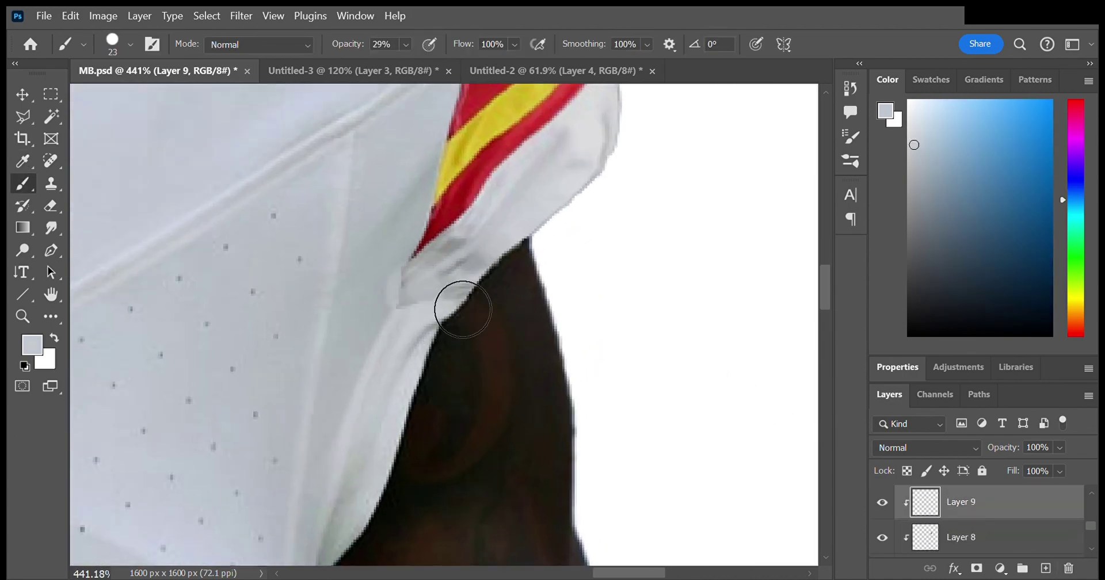
{"action": "left_click_drag", "start_coordinate": [448, 315], "coordinate": [450, 326]}
Step: Smudge the underarm seam into the white jersey and bring up the Chiefs photo
{"action": "left_click", "coordinate": [56, 230]}
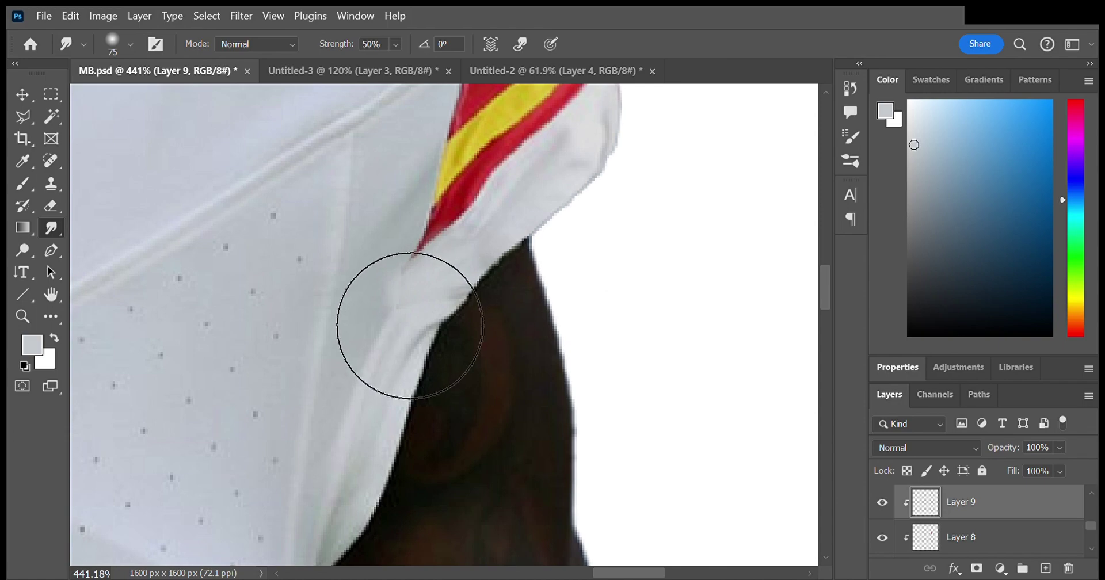
{"action": "scroll", "coordinate": [461, 340], "scroll_direction": "down", "scroll_amount": 2}
{"action": "scroll", "coordinate": [456, 395], "scroll_direction": "down", "scroll_amount": 4}
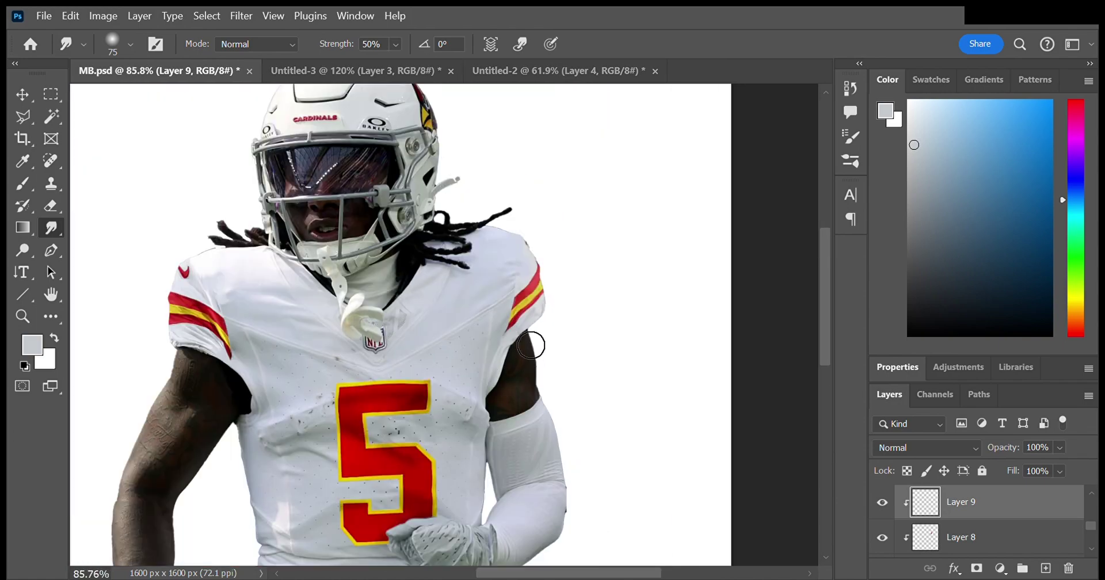
{"action": "scroll", "coordinate": [500, 366], "scroll_direction": "down", "scroll_amount": 2}
{"action": "scroll", "coordinate": [501, 366], "scroll_direction": "down", "scroll_amount": 2}
{"action": "scroll", "coordinate": [471, 414], "scroll_direction": "up", "scroll_amount": 4}
{"action": "left_click", "coordinate": [357, 70]}
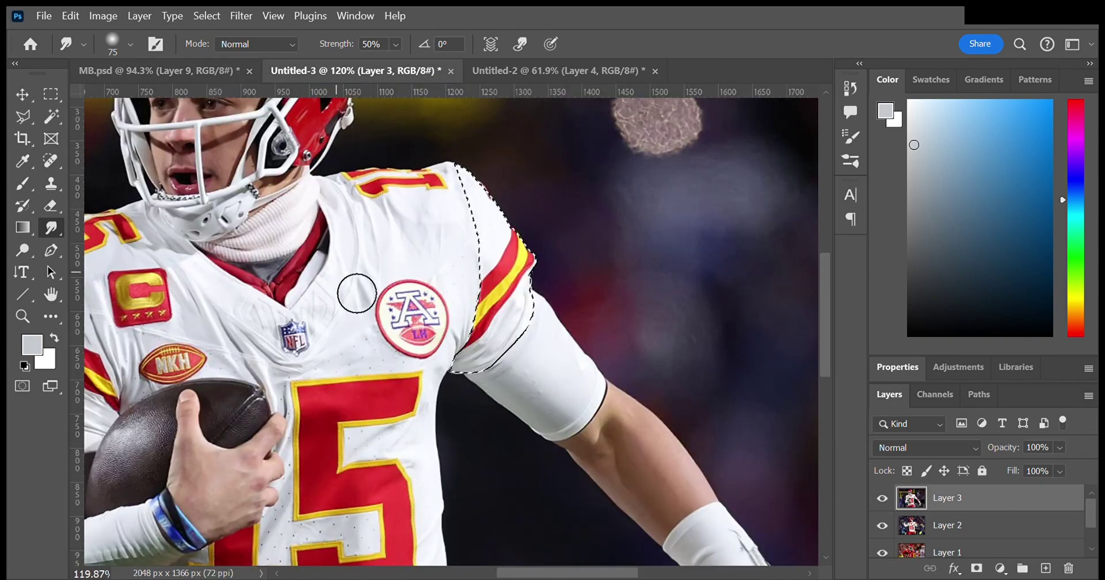
Step: Return to the player document and begin a pen path at the pants stripe
{"action": "scroll", "coordinate": [403, 287], "scroll_direction": "down", "scroll_amount": 3}
{"action": "left_click", "coordinate": [552, 70]}
{"action": "key", "text": "ctrl+Tab"}
{"action": "scroll", "coordinate": [304, 506], "scroll_direction": "up", "scroll_amount": 4}
{"action": "scroll", "coordinate": [279, 141], "scroll_direction": "up", "scroll_amount": 3}
{"action": "key", "text": "p"}
{"action": "left_click", "coordinate": [251, 101]}
{"action": "left_click", "coordinate": [235, 154]}
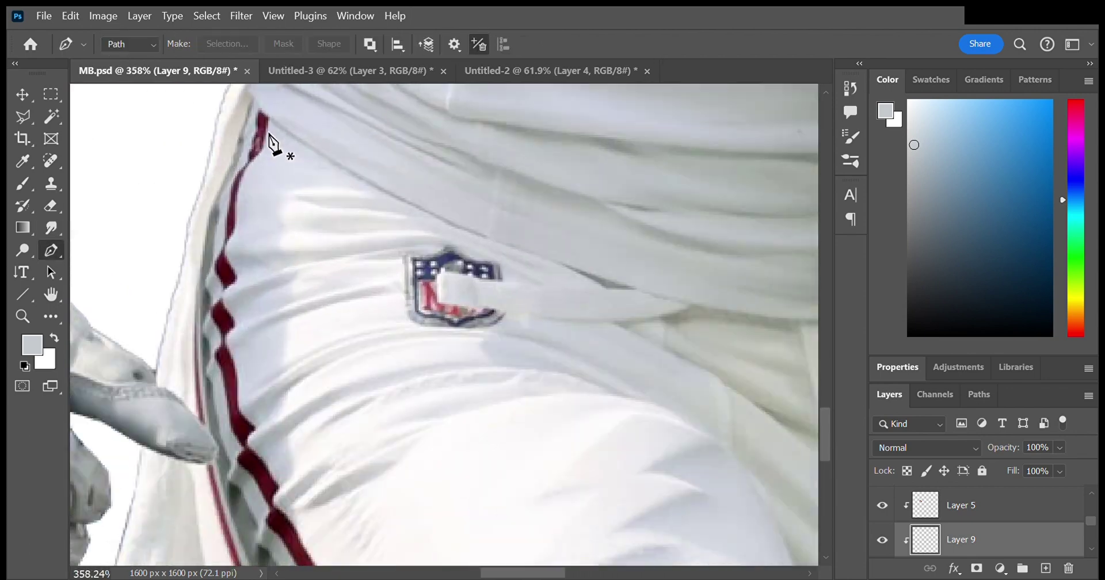
Step: Trace the rest of the white pants edge and close the outline
{"action": "scroll", "coordinate": [195, 339], "scroll_direction": "down", "scroll_amount": 3}
{"action": "scroll", "coordinate": [195, 338], "scroll_direction": "left", "scroll_amount": 2}
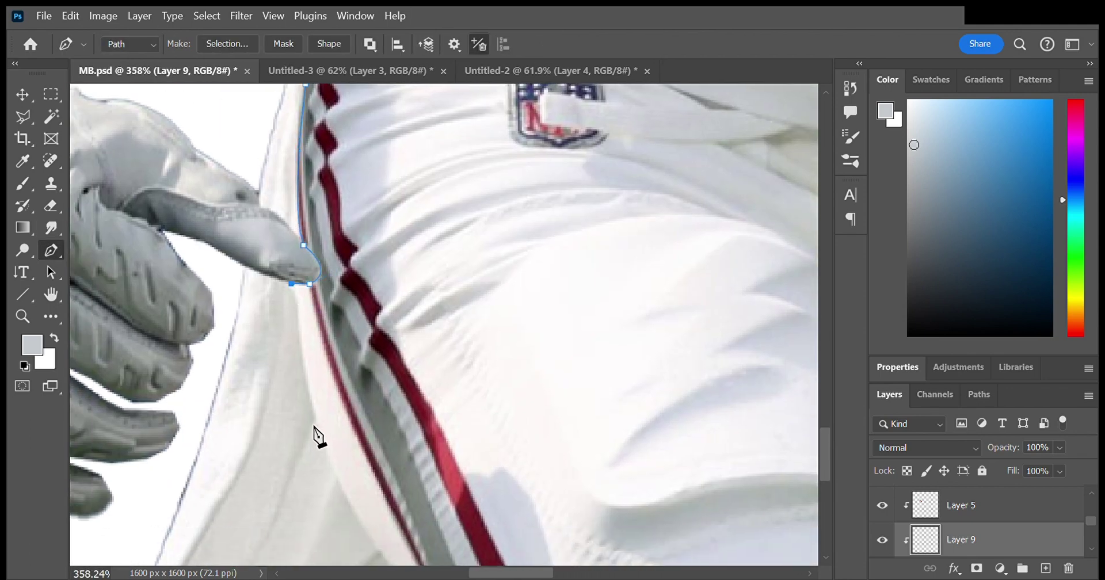
{"action": "scroll", "coordinate": [346, 500], "scroll_direction": "down", "scroll_amount": 3}
{"action": "scroll", "coordinate": [414, 368], "scroll_direction": "down", "scroll_amount": 2}
{"action": "scroll", "coordinate": [414, 369], "scroll_direction": "right", "scroll_amount": 1}
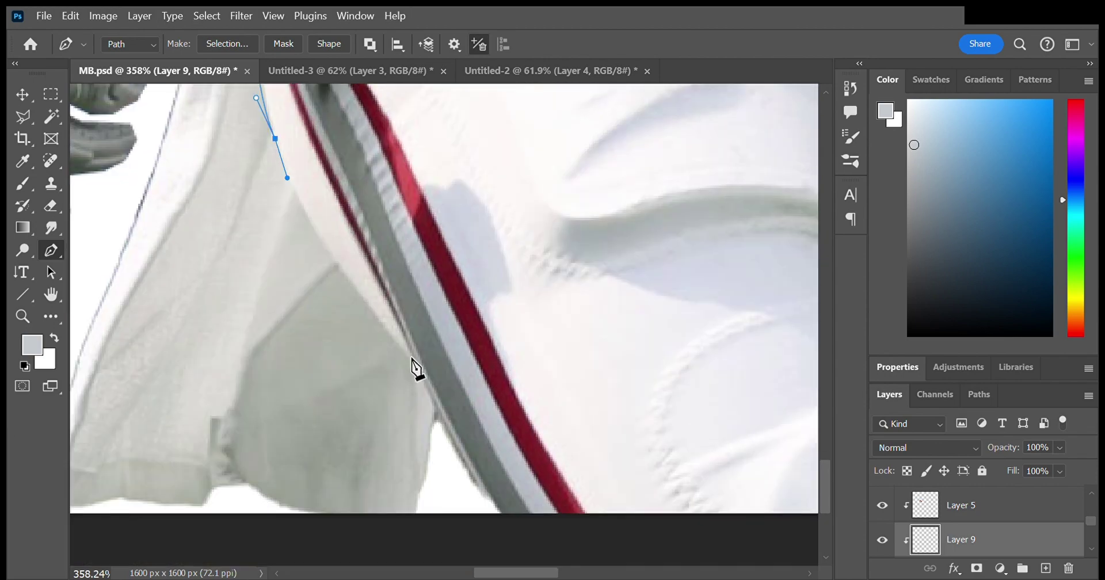
{"action": "scroll", "coordinate": [467, 486], "scroll_direction": "down", "scroll_amount": 2}
{"action": "scroll", "coordinate": [431, 354], "scroll_direction": "right", "scroll_amount": 3}
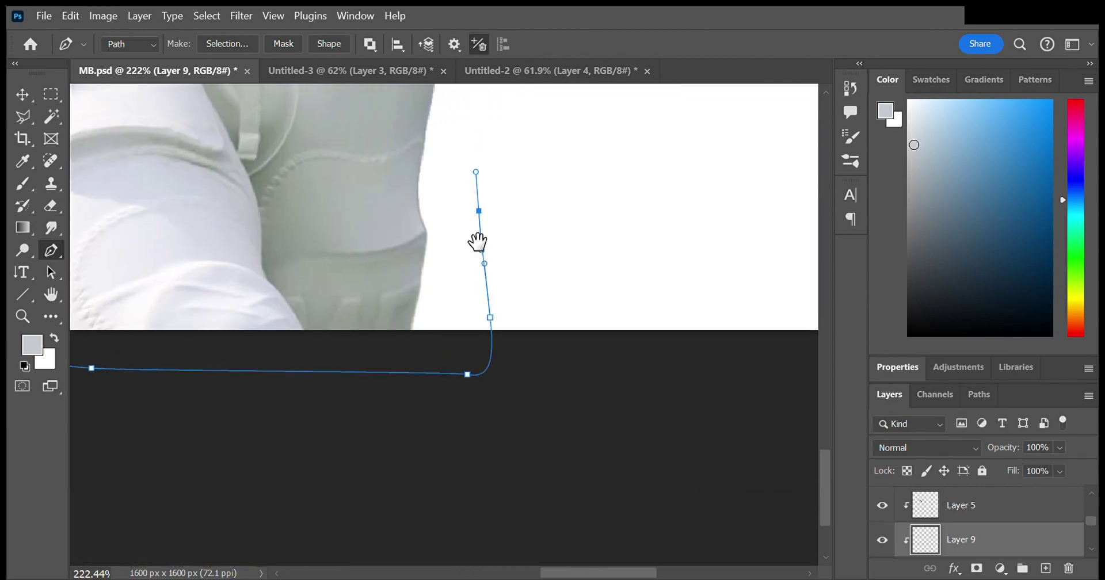
{"action": "scroll", "coordinate": [476, 239], "scroll_direction": "down", "scroll_amount": 3}
{"action": "scroll", "coordinate": [234, 251], "scroll_direction": "left", "scroll_amount": 3}
{"action": "left_click", "coordinate": [155, 173]}
Step: Load the pants outline as a selection and add new Layer 10 above Layer 1
{"action": "key", "text": "ctrl+Return"}
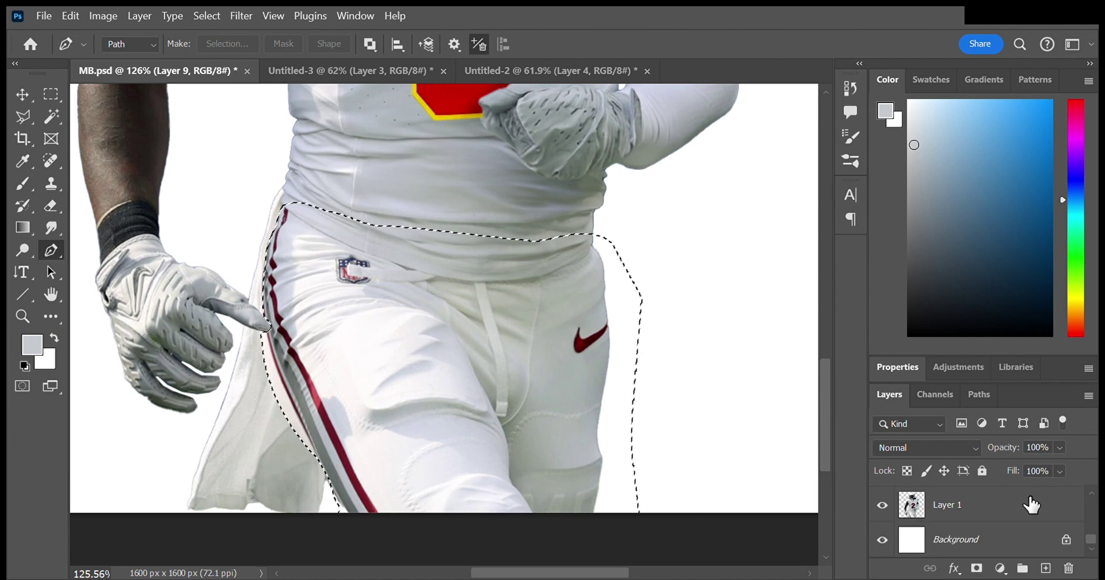
{"action": "key", "text": "ctrl+j"}
{"action": "key", "text": "v"}
{"action": "scroll", "coordinate": [593, 271], "scroll_direction": "up", "scroll_amount": 5}
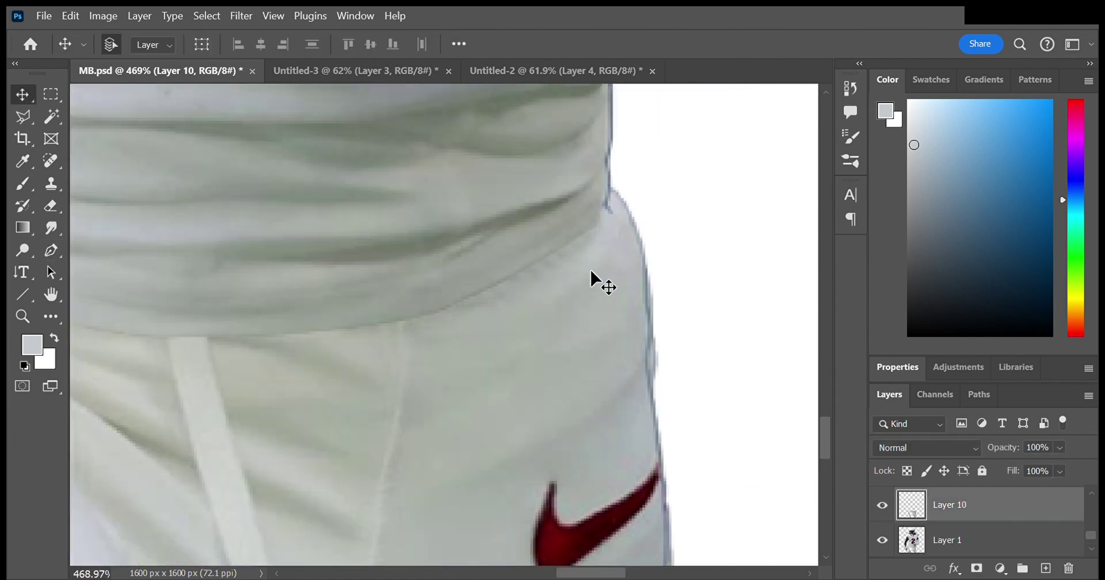
Step: Clone plain white fabric over the maroon stripe on the pants
{"action": "scroll", "coordinate": [676, 405], "scroll_direction": "down", "scroll_amount": 5}
{"action": "scroll", "coordinate": [477, 450], "scroll_direction": "down", "scroll_amount": 2}
{"action": "scroll", "coordinate": [318, 380], "scroll_direction": "up", "scroll_amount": 3}
{"action": "key", "text": "s"}
{"action": "scroll", "coordinate": [382, 455], "scroll_direction": "down", "scroll_amount": 1}
{"action": "key", "text": "ctrl+shift+d"}
{"action": "mouse_move", "coordinate": [395, 432]}
{"action": "left_mouse_down"}
{"action": "mouse_move", "coordinate": [369, 424]}
{"action": "mouse_move", "coordinate": [353, 375]}
{"action": "mouse_move", "coordinate": [402, 459]}
{"action": "mouse_move", "coordinate": [368, 459]}
{"action": "left_mouse_up"}
{"action": "scroll", "coordinate": [468, 439], "scroll_direction": "up", "scroll_amount": 3}
{"action": "scroll", "coordinate": [467, 439], "scroll_direction": "down", "scroll_amount": 1}
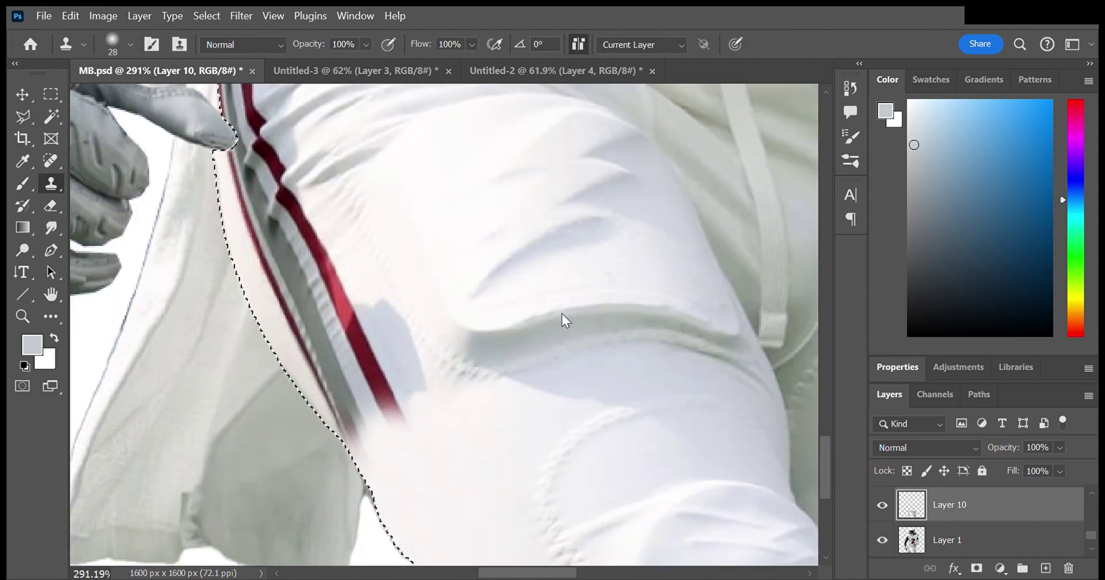
{"action": "left_click", "coordinate": [413, 356], "text": "alt"}
{"action": "left_click_drag", "start_coordinate": [405, 379], "coordinate": [367, 348]}
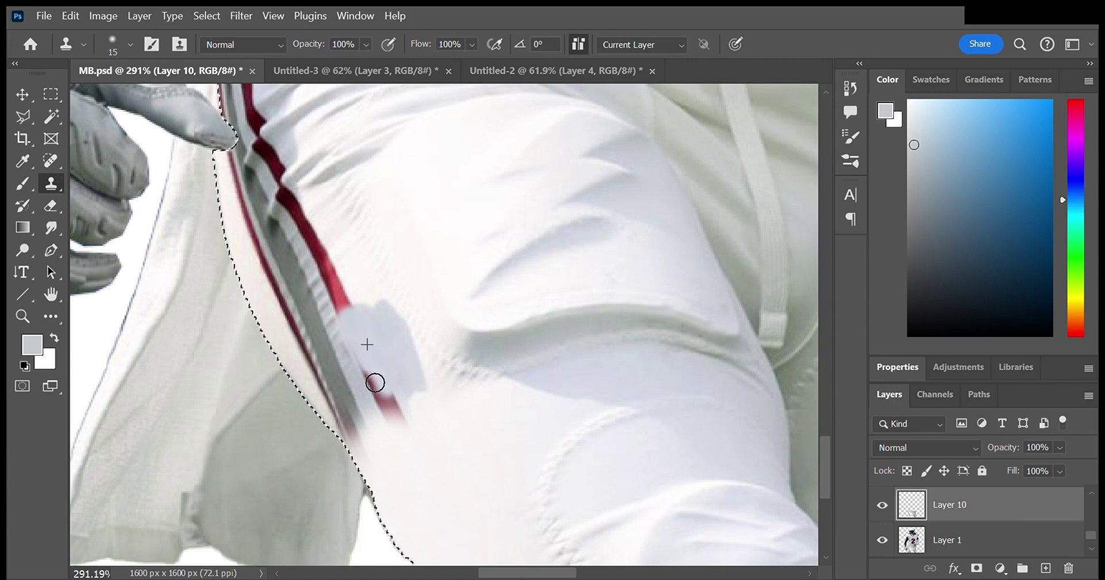
Step: Smudge the leftover stripe and red stains into the white fabric
{"action": "scroll", "coordinate": [421, 431], "scroll_direction": "down", "scroll_amount": 10}
{"action": "scroll", "coordinate": [226, 338], "scroll_direction": "up", "scroll_amount": 10}
{"action": "left_click", "coordinate": [51, 228]}
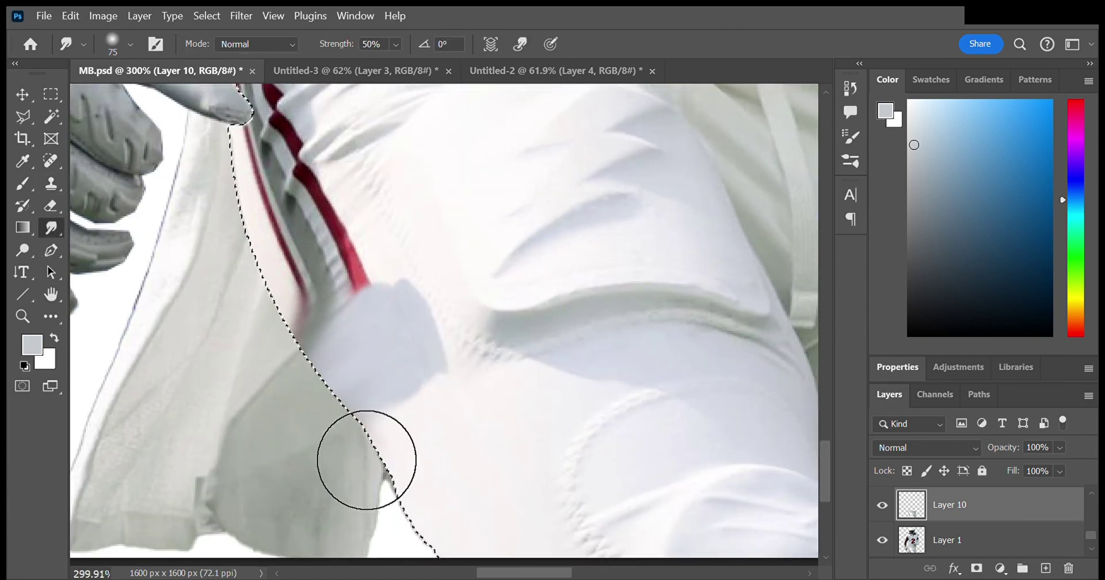
{"action": "left_click_drag", "start_coordinate": [411, 424], "coordinate": [372, 314]}
{"action": "mouse_move", "coordinate": [344, 223]}
{"action": "left_mouse_down"}
{"action": "mouse_move", "coordinate": [374, 355]}
{"action": "mouse_move", "coordinate": [271, 266]}
{"action": "mouse_move", "coordinate": [247, 450]}
{"action": "left_mouse_up"}
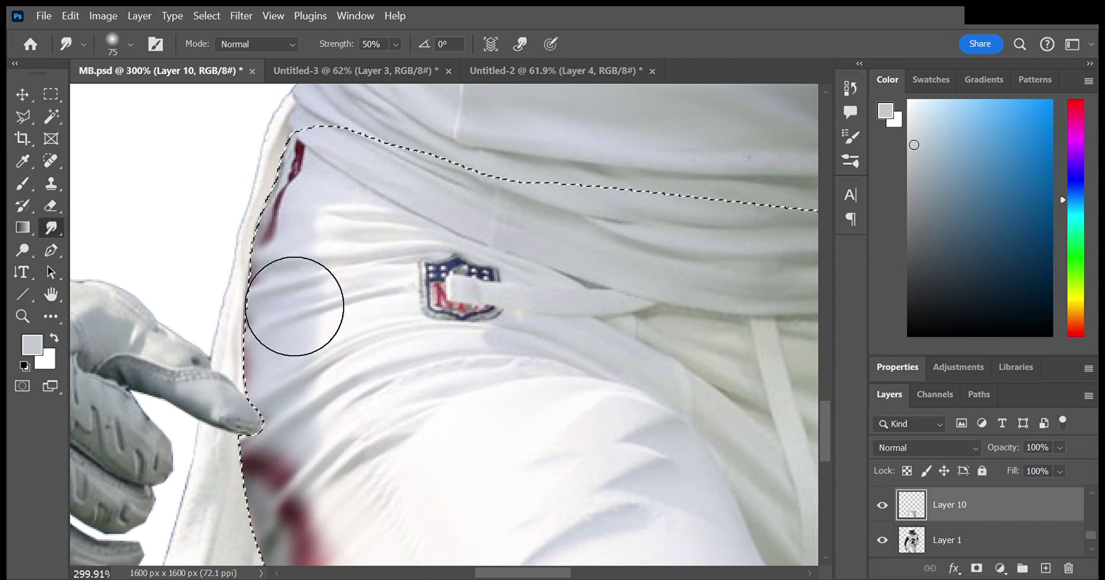
{"action": "left_click_drag", "start_coordinate": [330, 202], "coordinate": [351, 70]}
{"action": "left_click_drag", "start_coordinate": [289, 454], "coordinate": [335, 502]}
Step: Compare with the Chiefs reference photo by toggling its top layer off and on
{"action": "scroll", "coordinate": [334, 502], "scroll_direction": "down", "scroll_amount": 10}
{"action": "scroll", "coordinate": [520, 412], "scroll_direction": "up", "scroll_amount": 3}
{"action": "scroll", "coordinate": [488, 461], "scroll_direction": "down", "scroll_amount": 5}
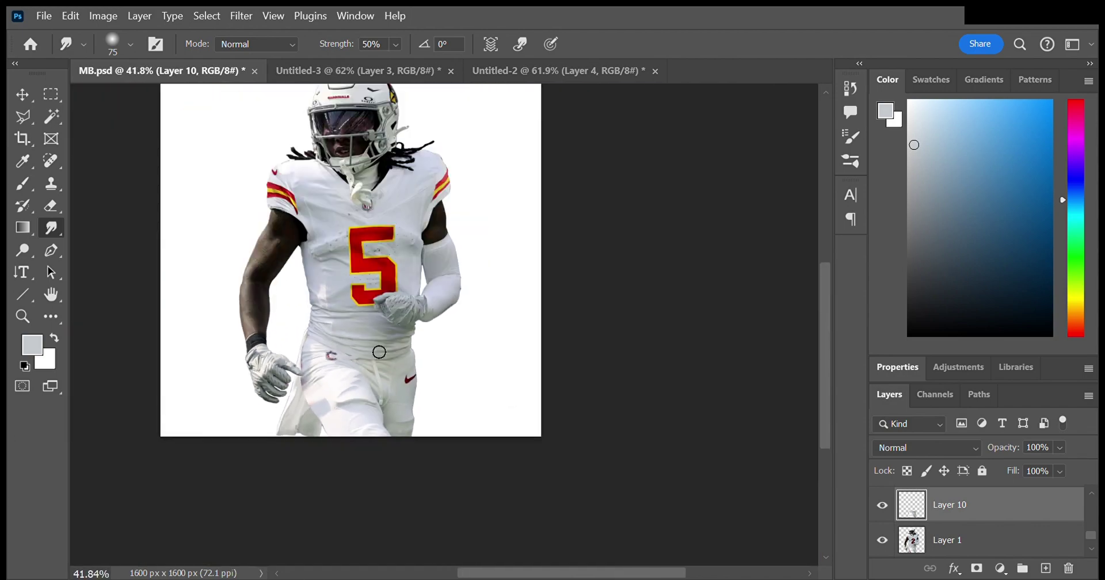
{"action": "scroll", "coordinate": [448, 373], "scroll_direction": "up", "scroll_amount": 6}
{"action": "scroll", "coordinate": [449, 373], "scroll_direction": "down", "scroll_amount": 2}
{"action": "scroll", "coordinate": [462, 452], "scroll_direction": "up", "scroll_amount": 8}
{"action": "left_click", "coordinate": [345, 70]}
{"action": "left_click", "coordinate": [881, 498]}
{"action": "scroll", "coordinate": [415, 396], "scroll_direction": "up", "scroll_amount": 3}
{"action": "left_click", "coordinate": [882, 498]}
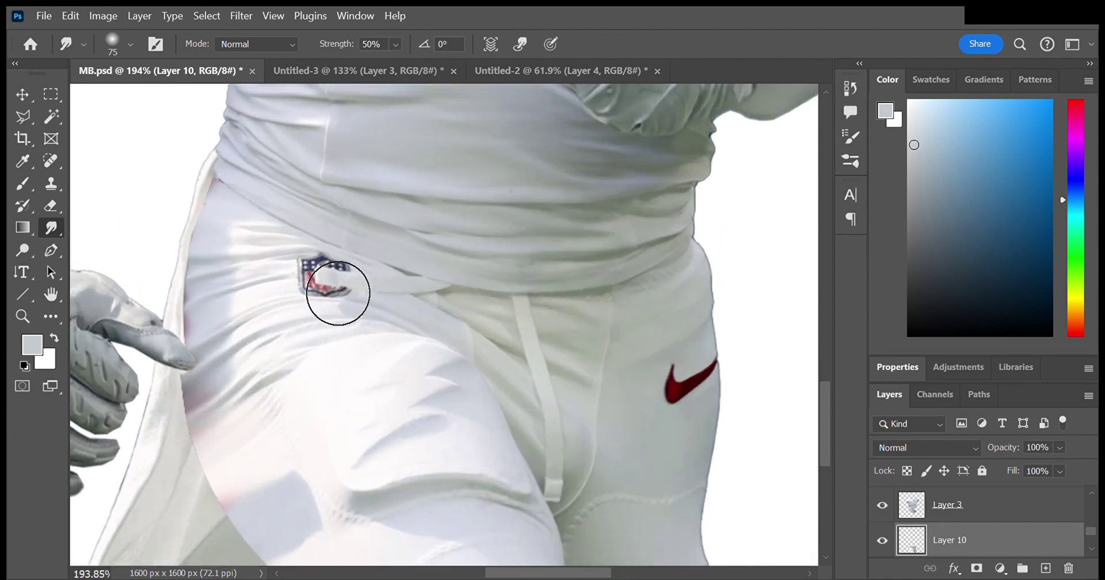
{"action": "scroll", "coordinate": [493, 351], "scroll_direction": "up", "scroll_amount": 5}
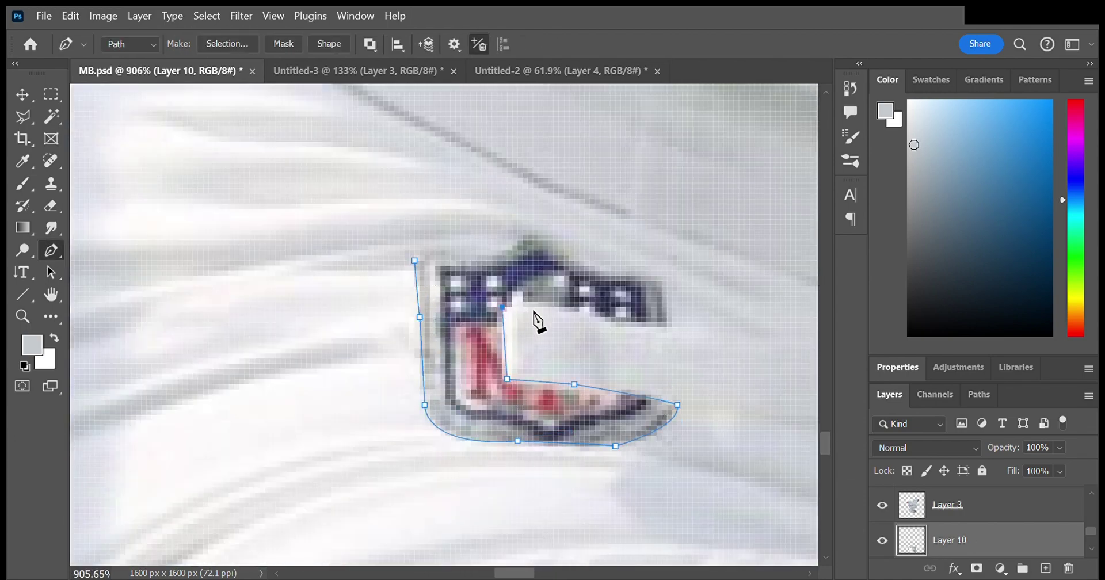
Step: Close the path around the NFL shield logo and load it as a selection
{"action": "left_click", "coordinate": [415, 260]}
{"action": "key", "text": "ctrl+Return"}
{"action": "scroll", "coordinate": [369, 293], "scroll_direction": "down", "scroll_amount": 5}
{"action": "key", "text": "e"}
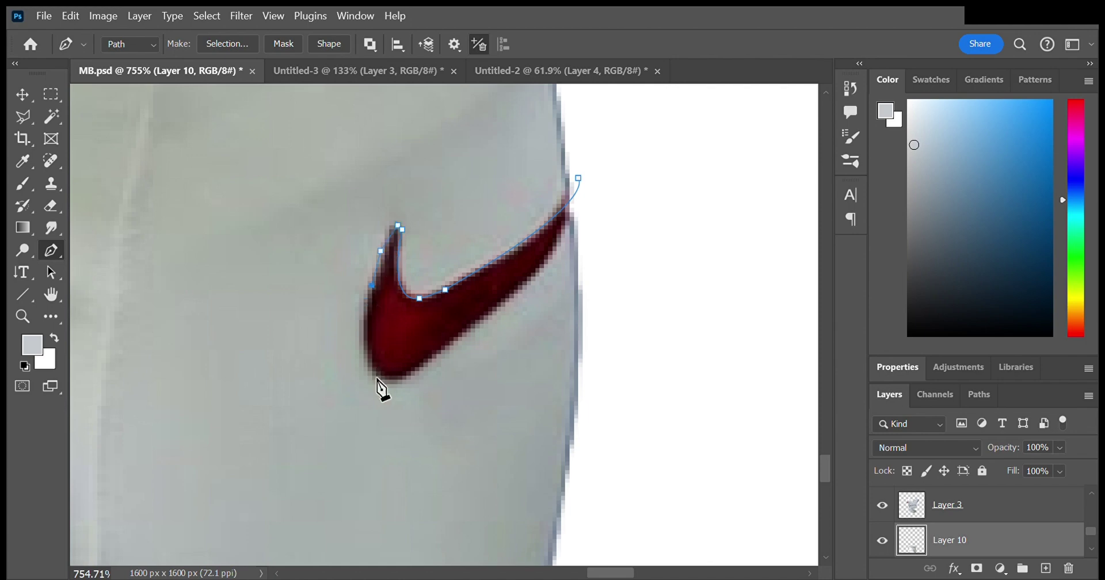
Step: Close the outline around the Nike swoosh and load it as a selection
{"action": "left_click", "coordinate": [582, 182]}
{"action": "key", "text": "ctrl+Return"}
{"action": "scroll", "coordinate": [518, 321], "scroll_direction": "down", "scroll_amount": 3}
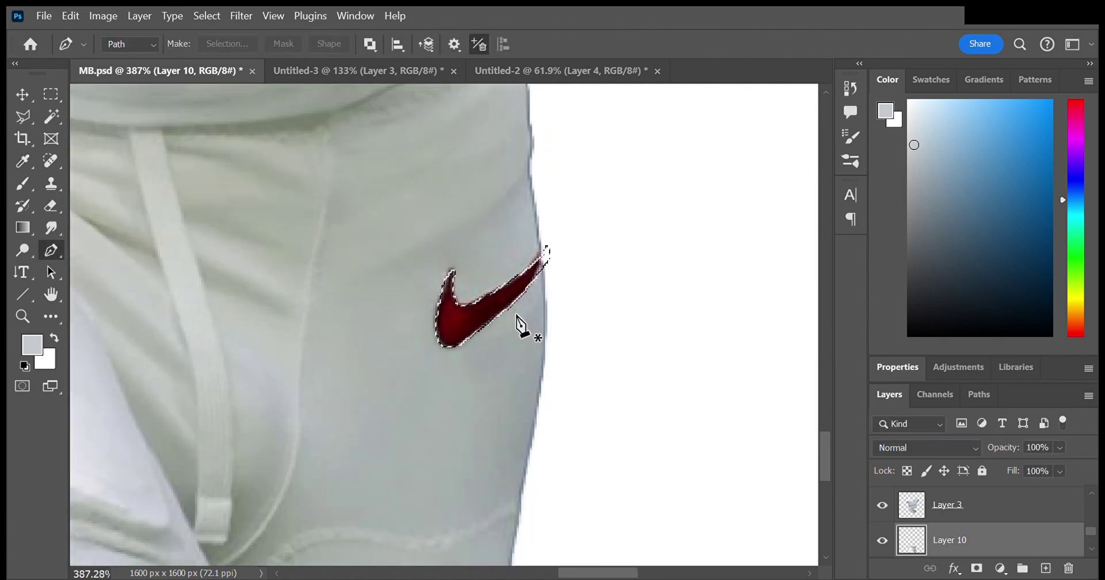
{"action": "key", "text": "e"}
{"action": "scroll", "coordinate": [592, 400], "scroll_direction": "down", "scroll_amount": 3}
{"action": "scroll", "coordinate": [486, 363], "scroll_direction": "down", "scroll_amount": 3}
{"action": "scroll", "coordinate": [466, 431], "scroll_direction": "up", "scroll_amount": 2}
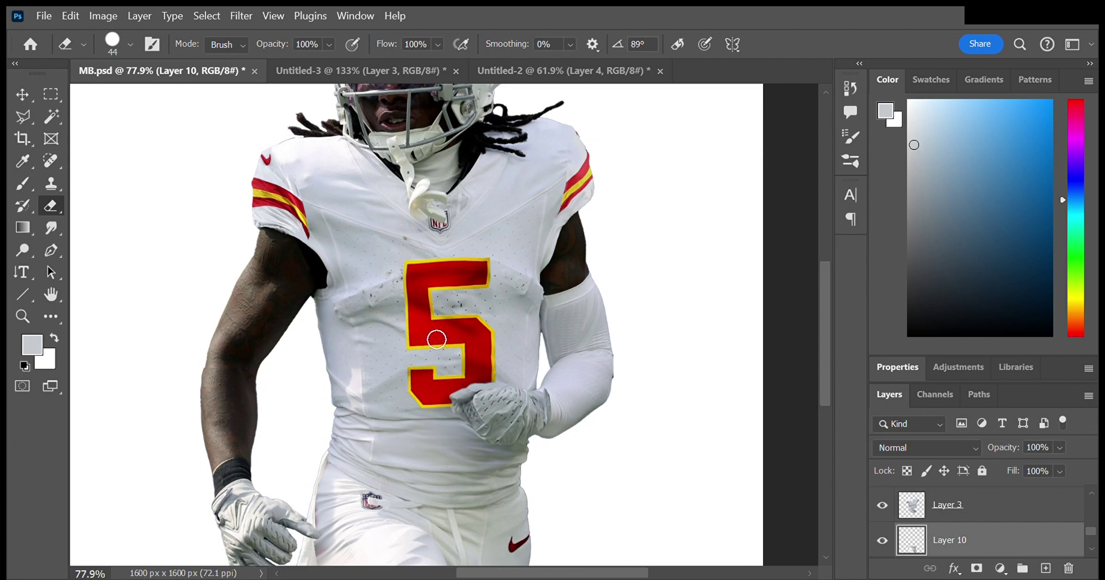
{"action": "scroll", "coordinate": [434, 328], "scroll_direction": "down", "scroll_amount": 2}
{"action": "scroll", "coordinate": [409, 419], "scroll_direction": "up", "scroll_amount": 1}
Step: Bring up the Chiefs player photo document and copy it
{"action": "key", "text": "ctrl+Tab"}
{"action": "scroll", "coordinate": [500, 353], "scroll_direction": "up", "scroll_amount": 3}
{"action": "key", "text": "v"}
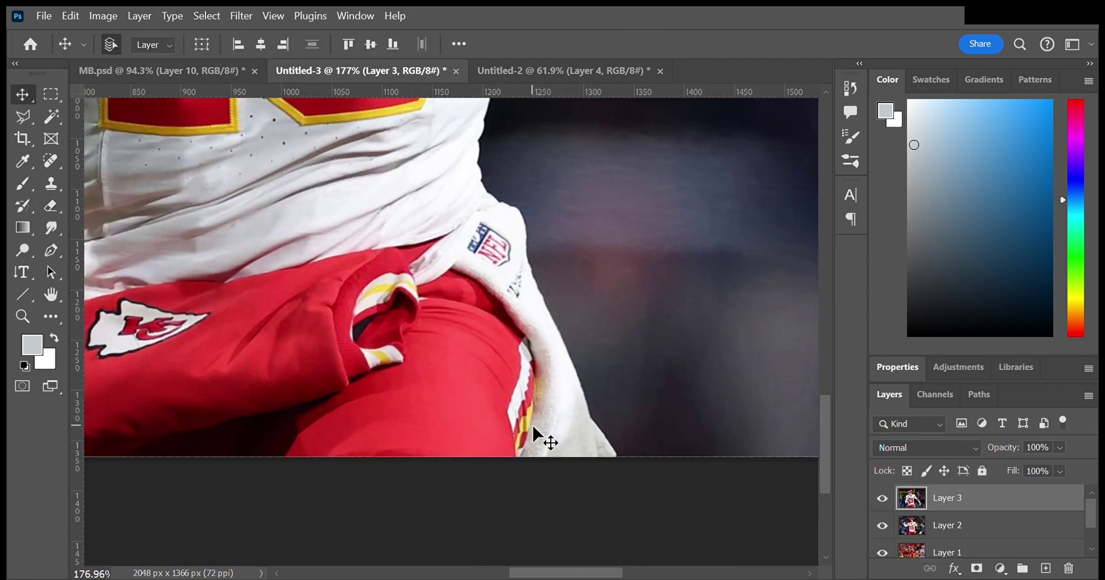
{"action": "key", "text": "ctrl+Tab"}
{"action": "left_click", "coordinate": [995, 548]}
{"action": "scroll", "coordinate": [403, 259], "scroll_direction": "down", "scroll_amount": 5}
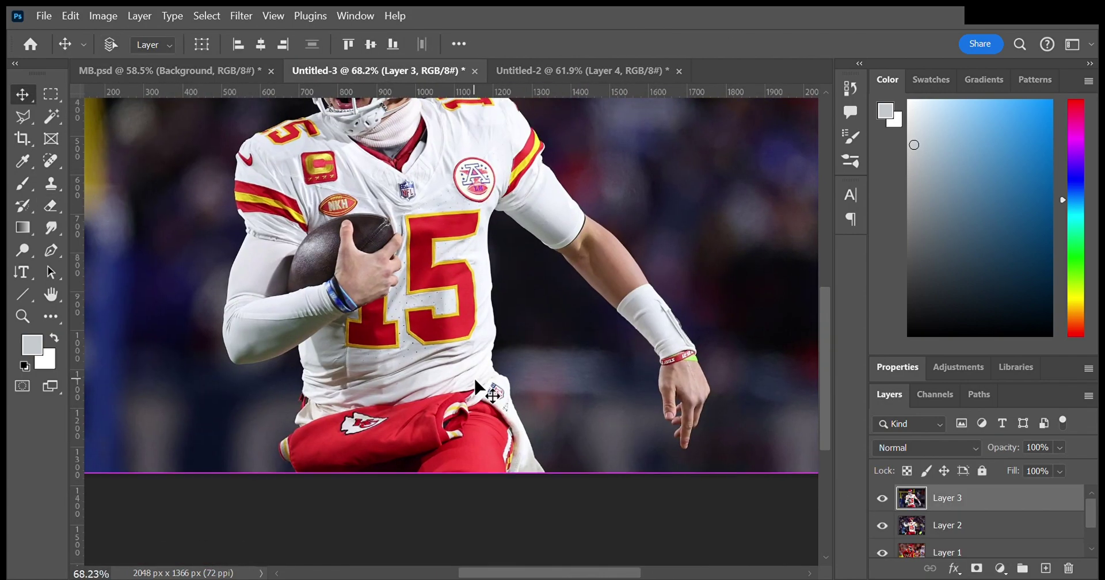
Step: Paste the Chiefs photo into MB.psd and shrink it to about half size
{"action": "key", "text": "ctrl+Tab"}
{"action": "scroll", "coordinate": [364, 291], "scroll_direction": "down", "scroll_amount": 2}
{"action": "key", "text": "ctrl+v"}
{"action": "key", "text": "ctrl+t"}
{"action": "left_click_drag", "start_coordinate": [636, 287], "coordinate": [406, 288]}
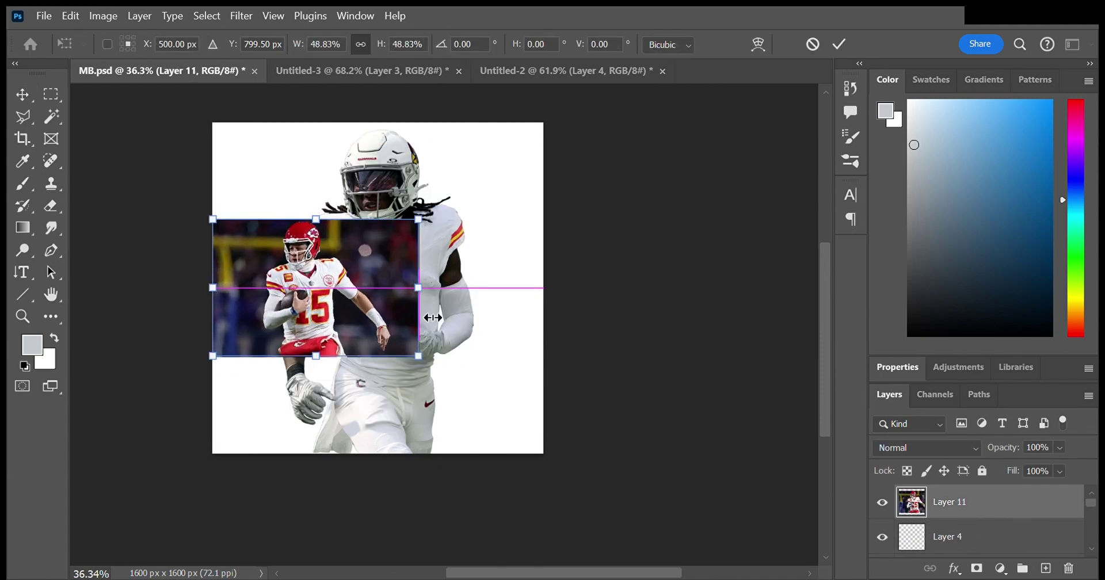
{"action": "scroll", "coordinate": [357, 439], "scroll_direction": "up", "scroll_amount": 4}
{"action": "key", "text": "Return"}
{"action": "scroll", "coordinate": [978, 518], "scroll_direction": "down", "scroll_amount": 2}
Step: Add a Gradient Map clipped to Layer 10, colours maroon to Chiefs pants red
{"action": "left_click", "coordinate": [984, 540]}
{"action": "left_click", "coordinate": [1001, 568]}
{"action": "left_click", "coordinate": [1018, 544]}
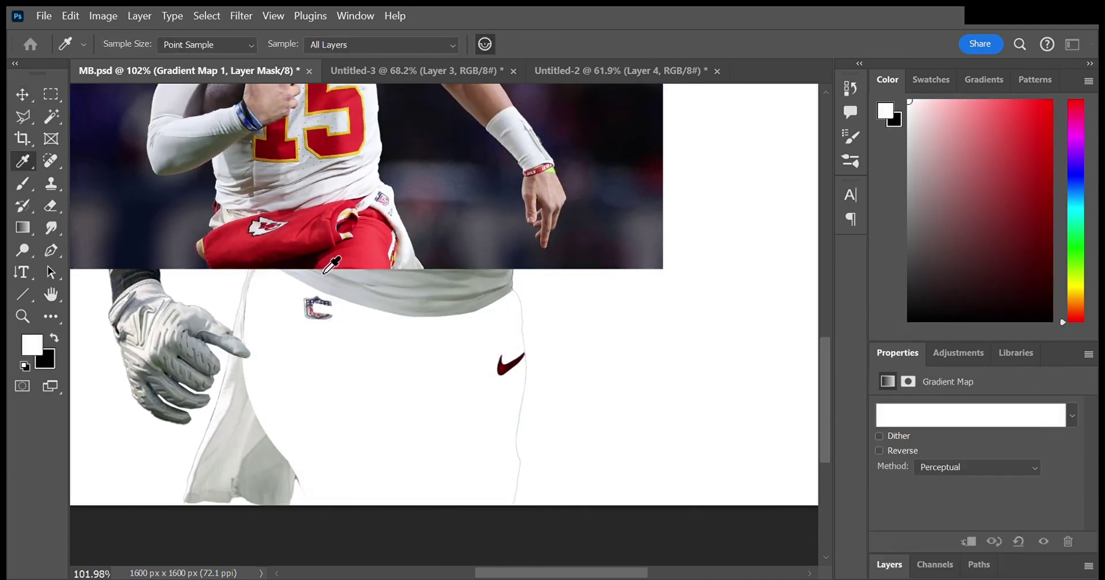
{"action": "key", "text": "v"}
{"action": "left_click", "coordinate": [897, 564]}
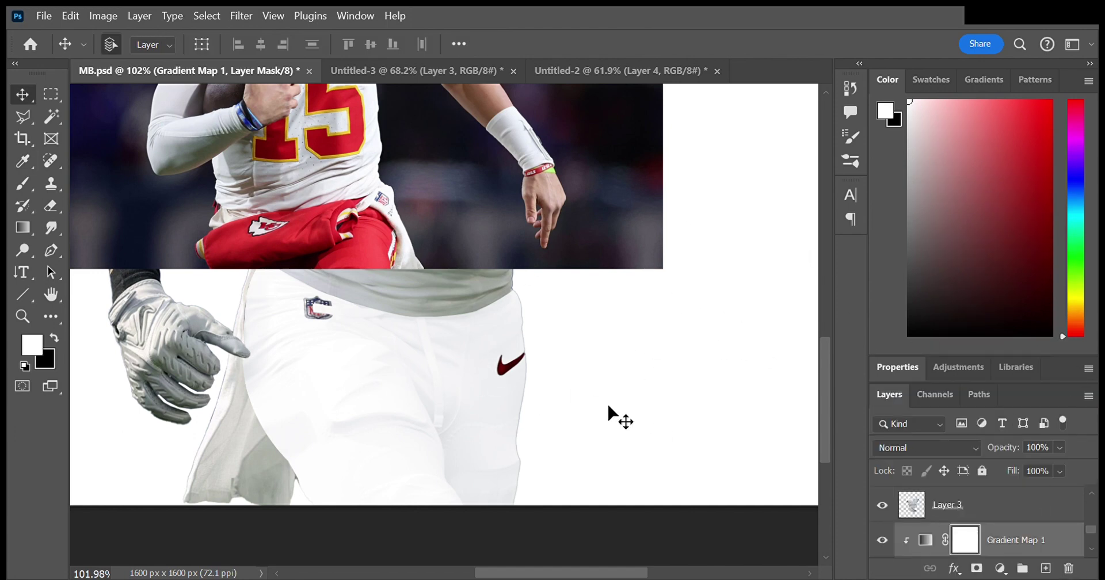
{"action": "double_click", "coordinate": [925, 547]}
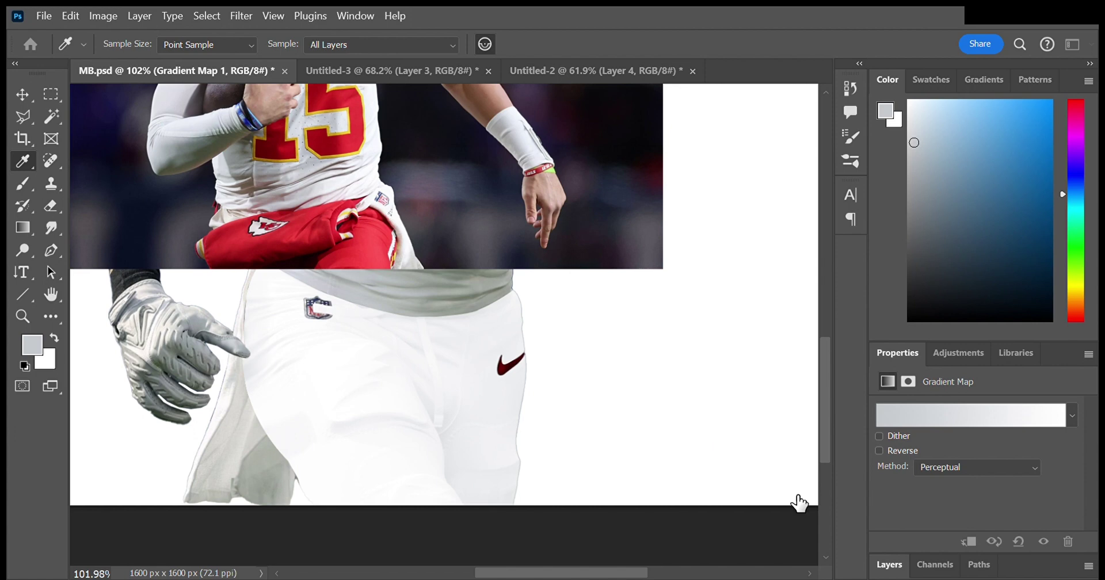
{"action": "left_click", "coordinate": [324, 276]}
{"action": "left_click", "coordinate": [396, 236]}
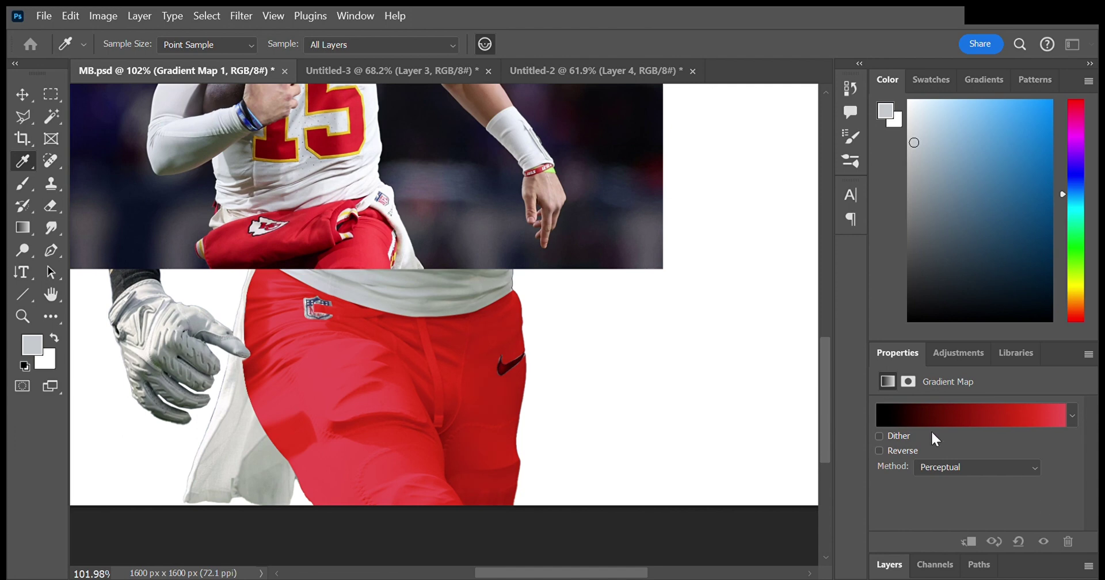
Step: Hide the pasted Chiefs reference photo, fit the view, and reselect Layer 10
{"action": "key", "text": "v"}
{"action": "left_click", "coordinate": [889, 564]}
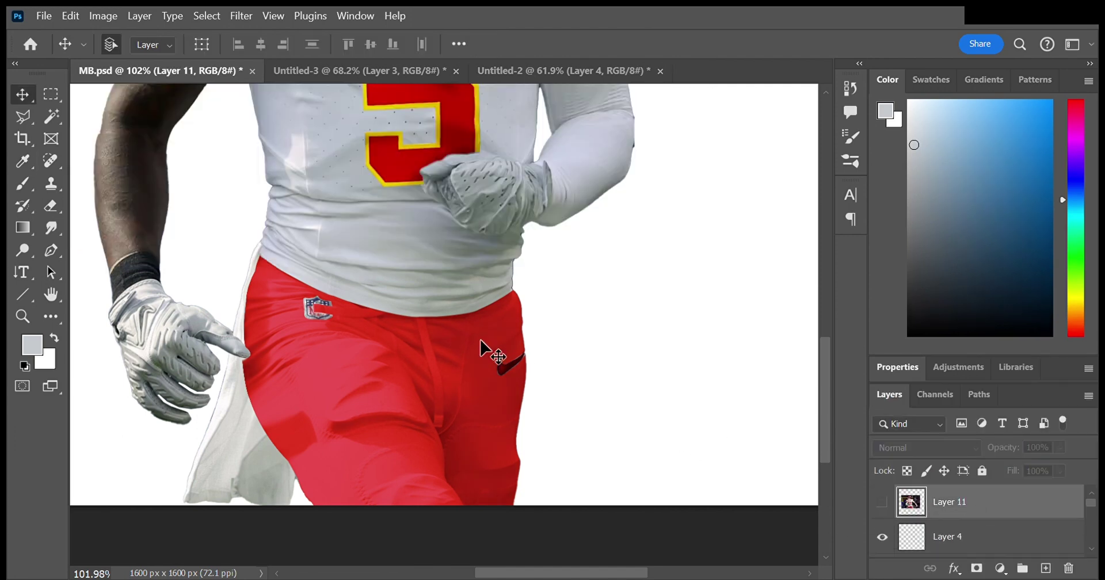
{"action": "key", "text": "ctrl+0"}
{"action": "scroll", "coordinate": [485, 436], "scroll_direction": "up", "scroll_amount": 1}
{"action": "left_click", "coordinate": [1013, 505]}
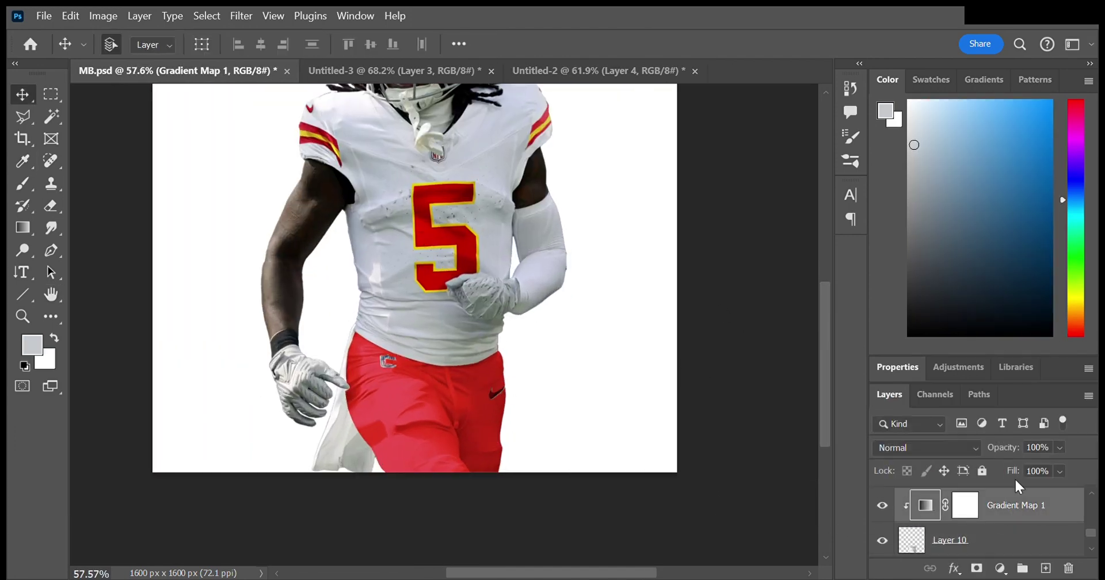
{"action": "key", "text": "alt+bracketleft"}
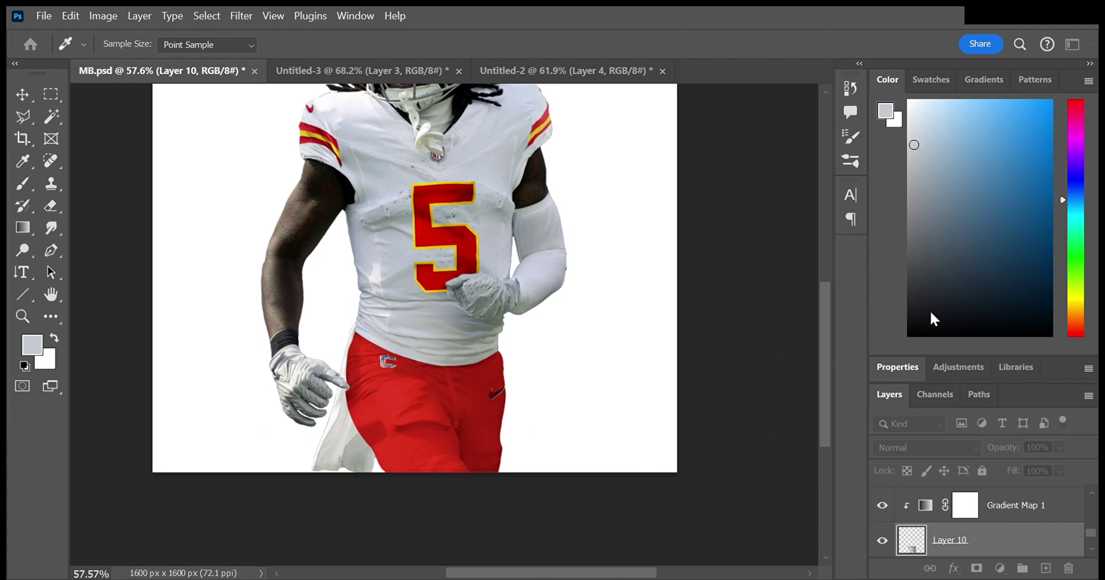
Step: Marquee-select the swoosh and add a Levels adjustment above Layer 1
{"action": "scroll", "coordinate": [505, 401], "scroll_direction": "up", "scroll_amount": 10}
{"action": "key", "text": "m"}
{"action": "left_click_drag", "start_coordinate": [431, 322], "coordinate": [529, 410]}
{"action": "key", "text": "alt+bracketleft"}
{"action": "key", "text": "alt+bracketright"}
{"action": "left_click", "coordinate": [1019, 547]}
Step: Raise the Levels output black to lighten the swoosh, then merge into Layer 1
{"action": "key", "text": "shift+ctrl+u"}
{"action": "key", "text": "i"}
{"action": "key", "text": "m"}
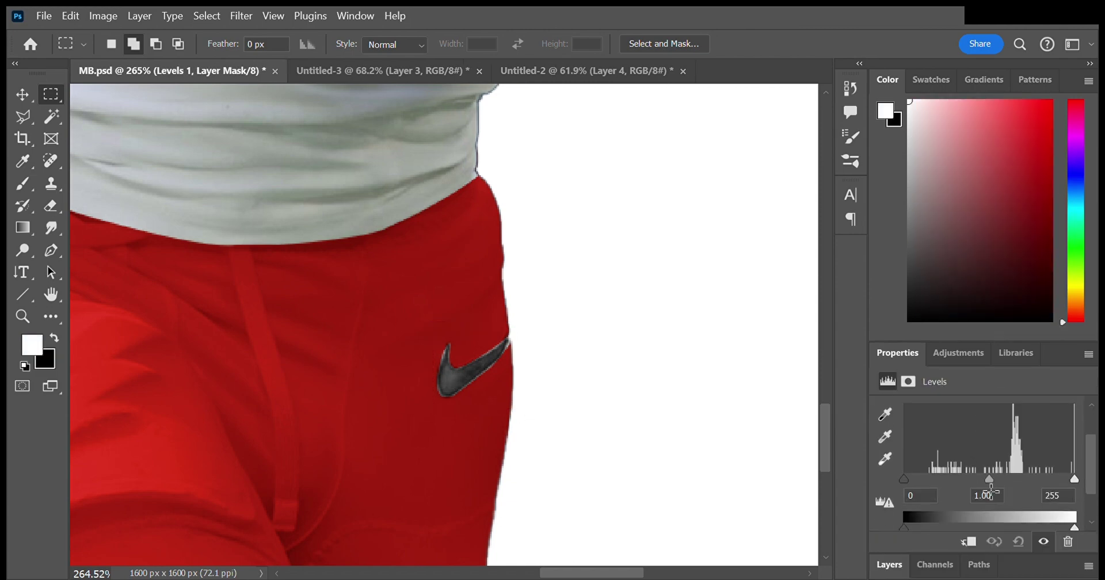
{"action": "left_click_drag", "start_coordinate": [903, 515], "coordinate": [995, 514]}
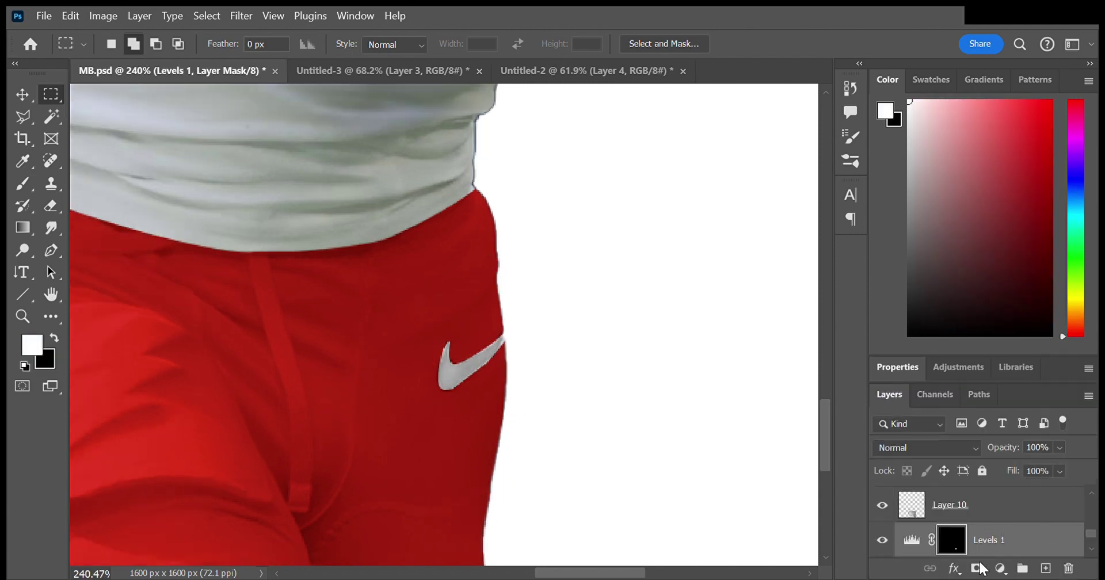
{"action": "key", "text": "ctrl+e"}
{"action": "key", "text": "ctrl+0"}
{"action": "scroll", "coordinate": [463, 382], "scroll_direction": "up", "scroll_amount": 3}
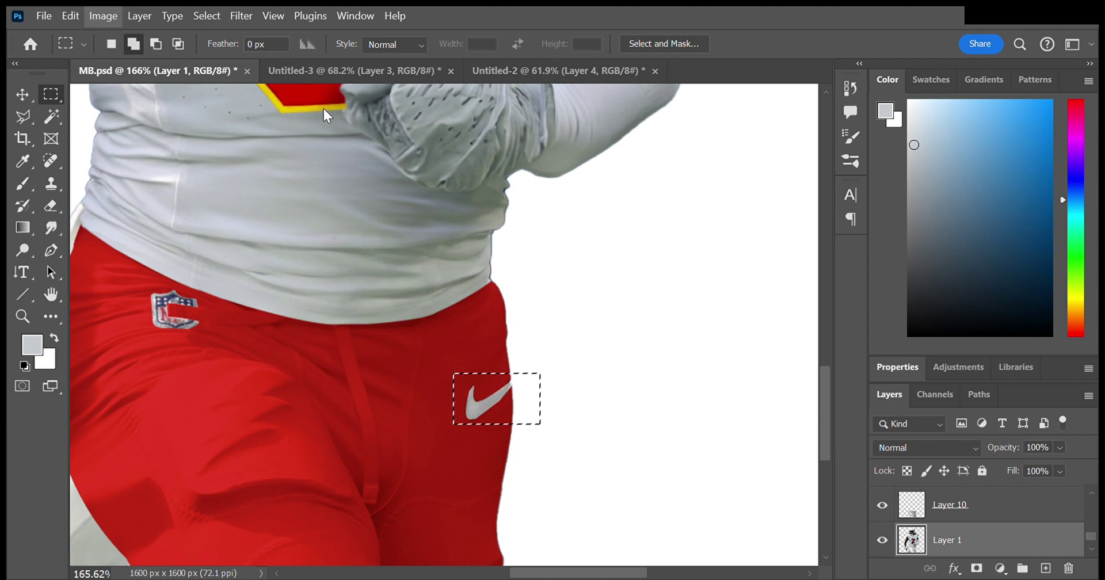
Step: Brighten the swoosh further with a Ctrl+L Levels tweak
{"action": "key", "text": "ctrl+l"}
{"action": "key", "text": "Return"}
{"action": "scroll", "coordinate": [530, 345], "scroll_direction": "down", "scroll_amount": 5}
{"action": "scroll", "coordinate": [488, 457], "scroll_direction": "up", "scroll_amount": 2}
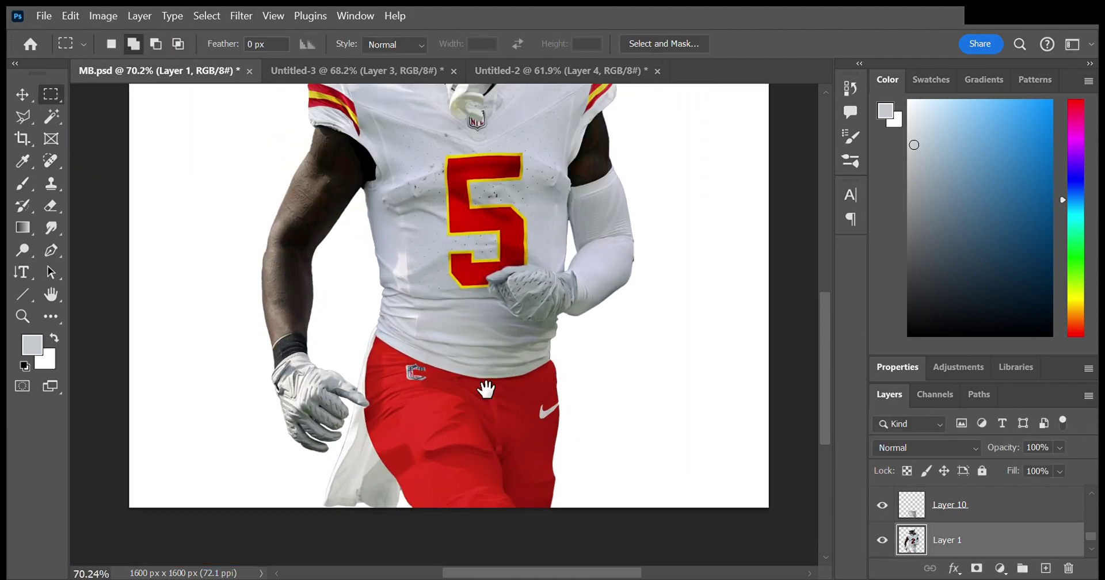
{"action": "scroll", "coordinate": [488, 457], "scroll_direction": "down", "scroll_amount": 1}
{"action": "scroll", "coordinate": [339, 201], "scroll_direction": "up", "scroll_amount": 5}
Step: Start a curved pen path along the top of the helmet facemask
{"action": "key", "text": "p"}
{"action": "left_click", "coordinate": [311, 251]}
{"action": "left_click_drag", "start_coordinate": [446, 225], "coordinate": [502, 223]}
{"action": "left_click_drag", "start_coordinate": [514, 235], "coordinate": [445, 267]}
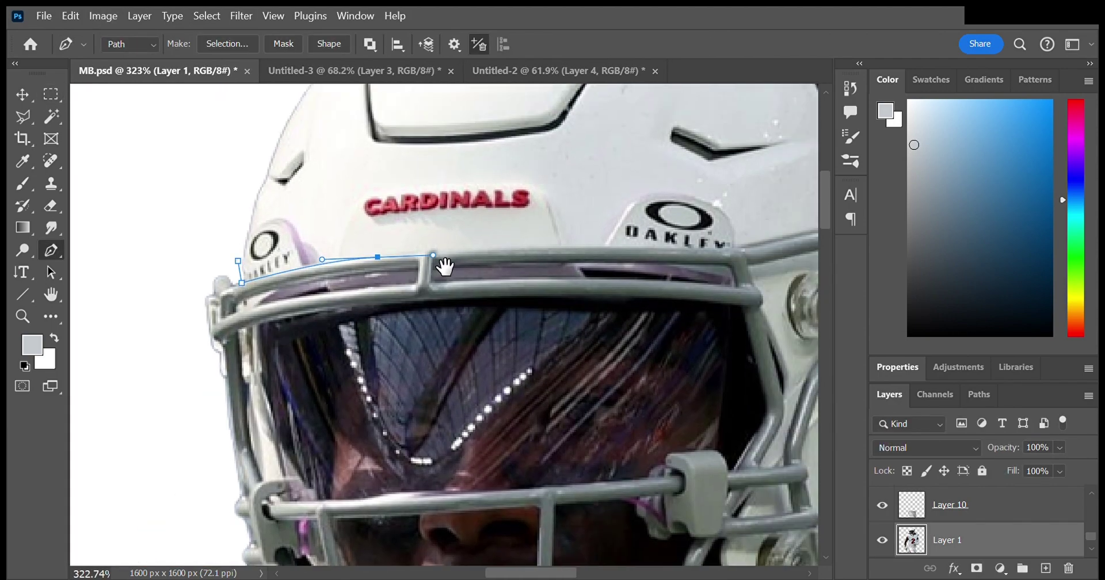
{"action": "left_click", "coordinate": [726, 249]}
{"action": "scroll", "coordinate": [726, 248], "scroll_direction": "right", "scroll_amount": 5}
Step: Close the path around the helmet dome and copy the shell to Layer 12
{"action": "left_click", "coordinate": [353, 304]}
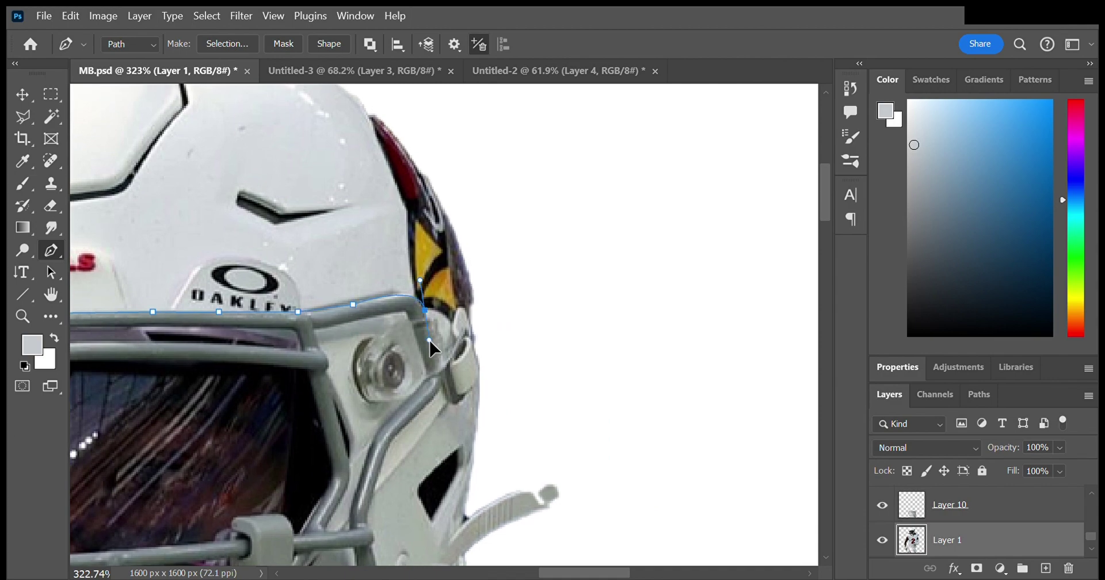
{"action": "left_click", "coordinate": [370, 184]}
{"action": "left_click", "coordinate": [148, 272]}
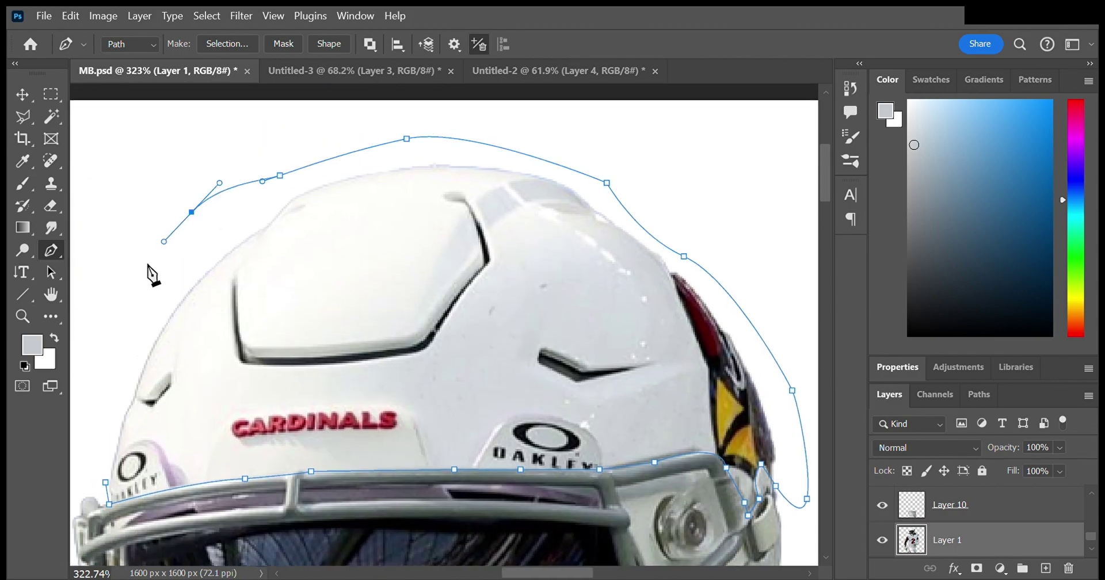
{"action": "left_click", "coordinate": [401, 267]}
{"action": "key", "text": "ctrl+Return"}
{"action": "key", "text": "ctrl+j"}
{"action": "key", "text": "v"}
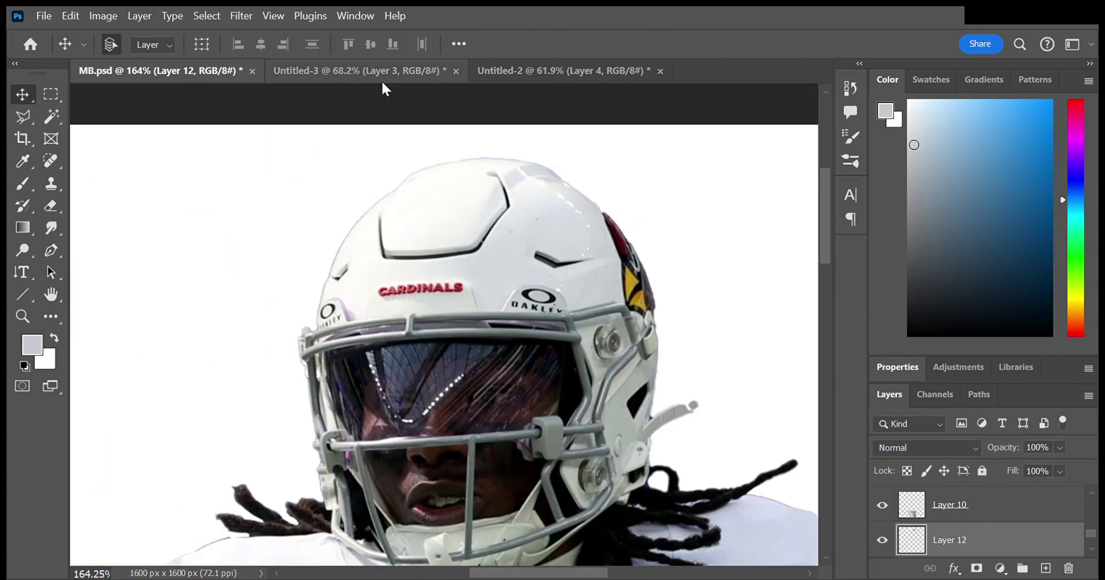
Step: In the Chiefs photo, hide Layer 2 to reveal Layer 1
{"action": "left_click", "coordinate": [368, 70]}
{"action": "left_click", "coordinate": [881, 525]}
{"action": "scroll", "coordinate": [414, 143], "scroll_direction": "up", "scroll_amount": 5, "text": "alt"}
{"action": "key", "text": "p"}
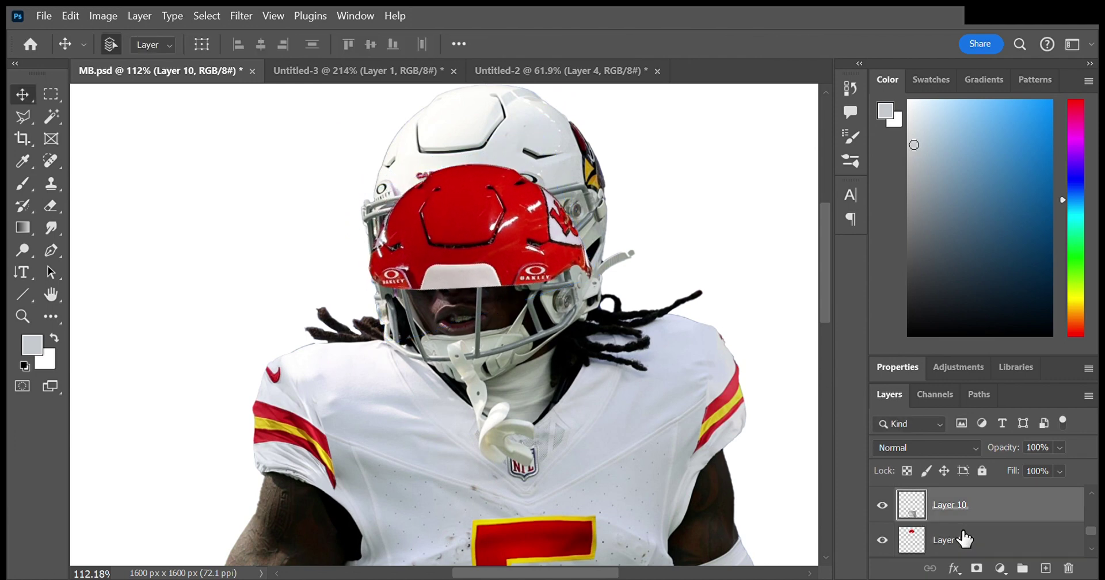
Step: Clip the red helmet to Layer 10 and warp its edges to follow the player's head
{"action": "left_click", "coordinate": [959, 538], "text": "alt"}
{"action": "key", "text": "ctrl+t"}
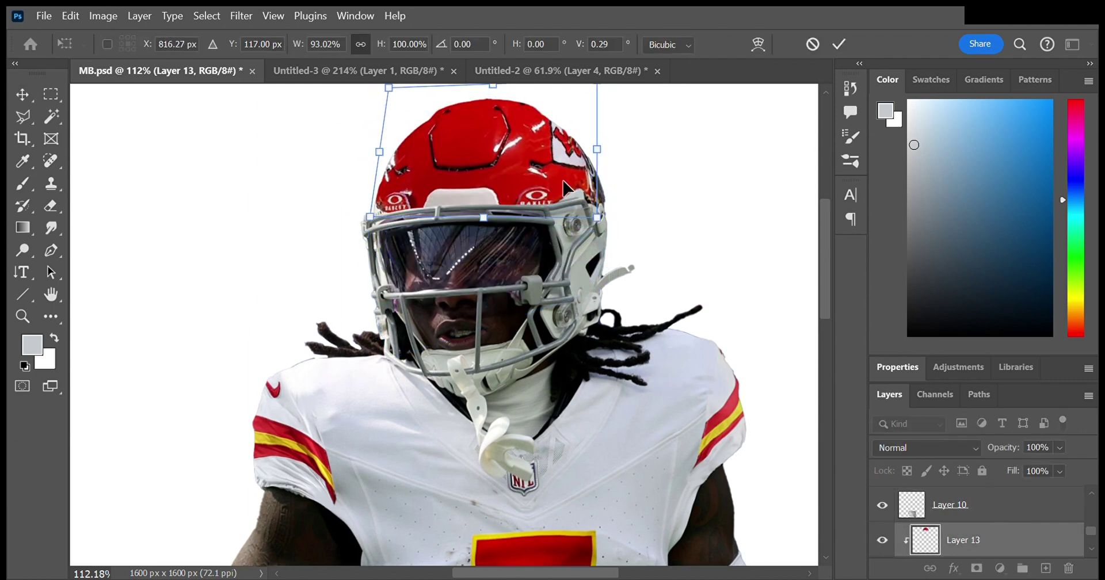
{"action": "mouse_move", "coordinate": [608, 140]}
{"action": "left_mouse_down"}
{"action": "mouse_move", "coordinate": [602, 264]}
{"action": "mouse_move", "coordinate": [586, 189]}
{"action": "left_mouse_up"}
{"action": "left_click_drag", "start_coordinate": [374, 219], "coordinate": [370, 220]}
{"action": "scroll", "coordinate": [561, 169], "scroll_direction": "up", "scroll_amount": 3}
{"action": "scroll", "coordinate": [561, 170], "scroll_direction": "up", "scroll_amount": 3}
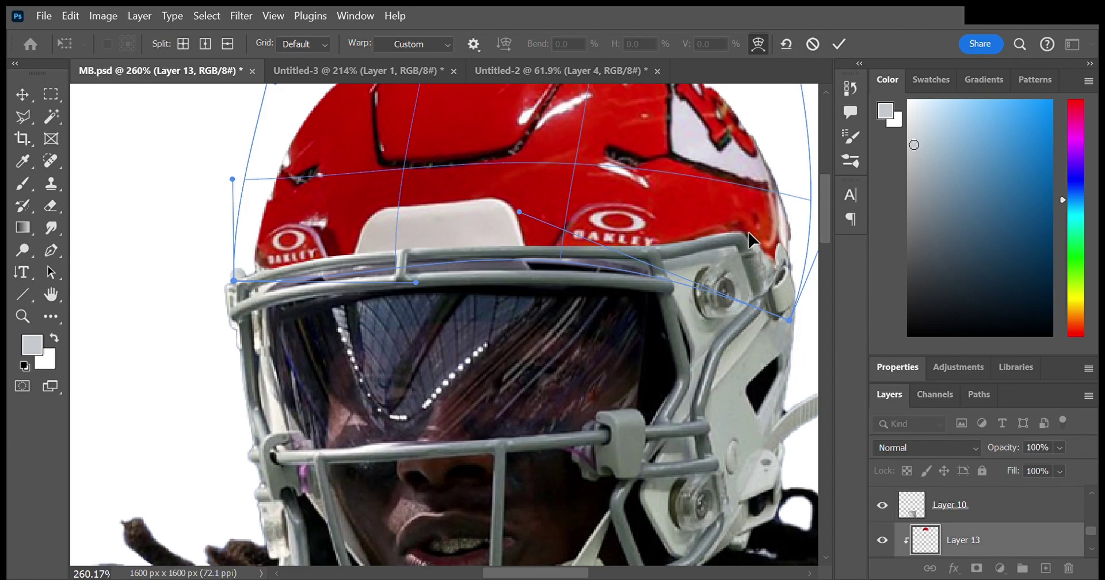
{"action": "left_click_drag", "start_coordinate": [708, 251], "coordinate": [667, 348]}
{"action": "key", "text": "Return"}
Step: Start a fresh free transform on the red helmet to rescale it again
{"action": "scroll", "coordinate": [570, 222], "scroll_direction": "down", "scroll_amount": 3}
{"action": "scroll", "coordinate": [569, 222], "scroll_direction": "down", "scroll_amount": 2}
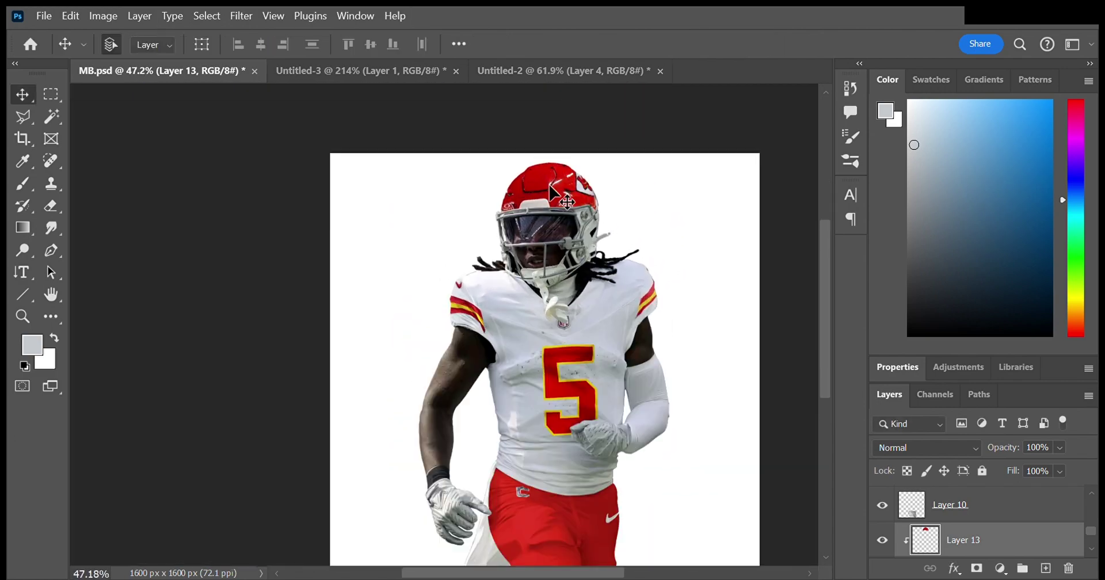
{"action": "scroll", "coordinate": [570, 222], "scroll_direction": "up", "scroll_amount": 5}
{"action": "scroll", "coordinate": [538, 227], "scroll_direction": "down", "scroll_amount": 3}
{"action": "key", "text": "ctrl+t"}
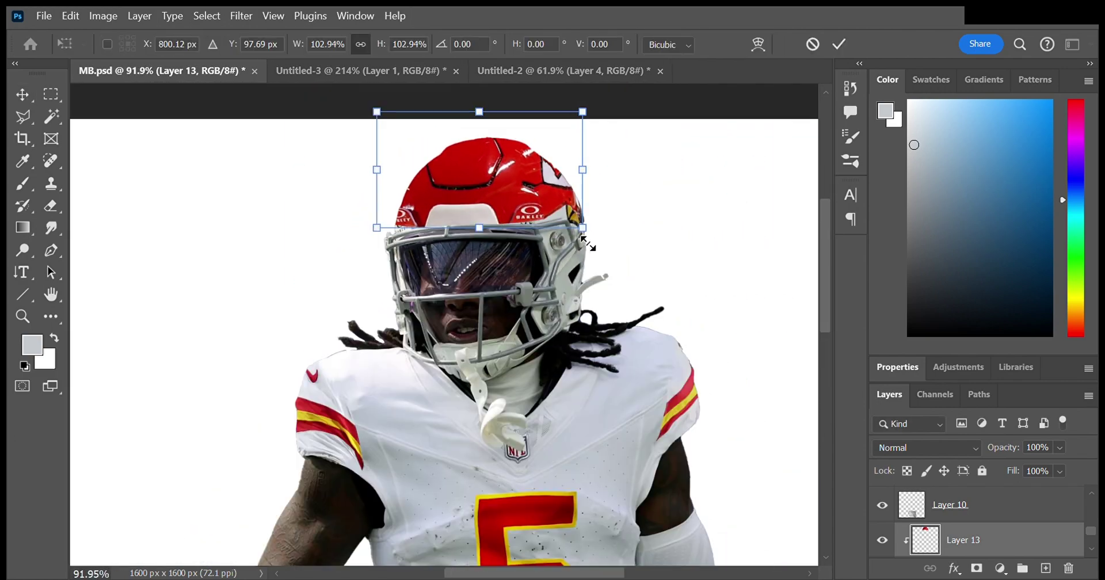
Step: Rescale the red helmet: pull its top-left corner in, skew and widen the right side, and commit
{"action": "left_click_drag", "start_coordinate": [377, 113], "coordinate": [424, 145]}
{"action": "mouse_move", "coordinate": [589, 172]}
{"action": "left_mouse_down"}
{"action": "mouse_move", "coordinate": [595, 209]}
{"action": "mouse_move", "coordinate": [564, 184]}
{"action": "left_mouse_up"}
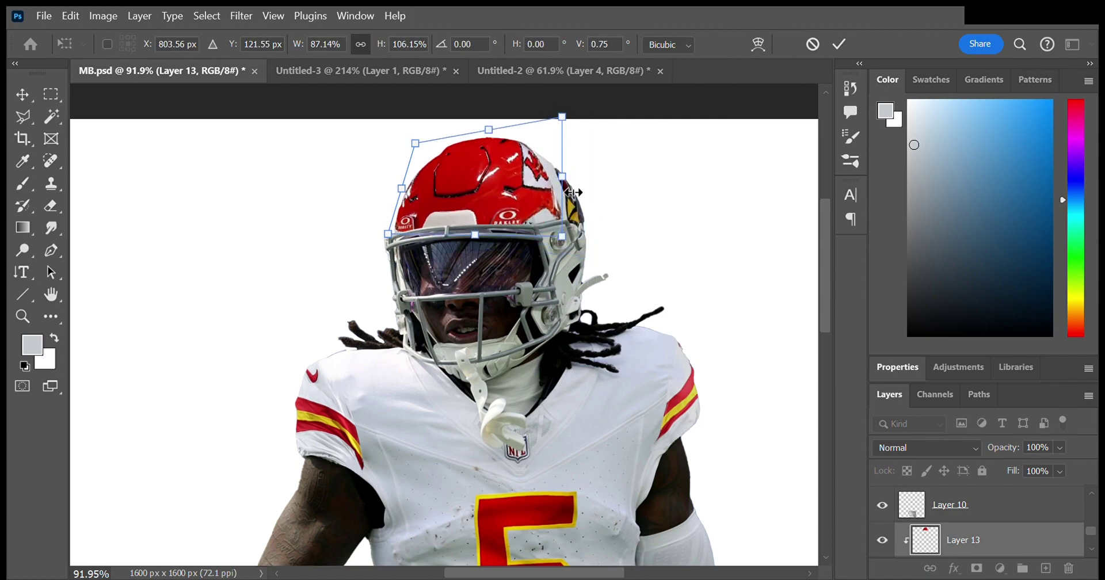
{"action": "scroll", "coordinate": [572, 193], "scroll_direction": "up", "scroll_amount": 3}
{"action": "left_click_drag", "start_coordinate": [703, 224], "coordinate": [692, 180]}
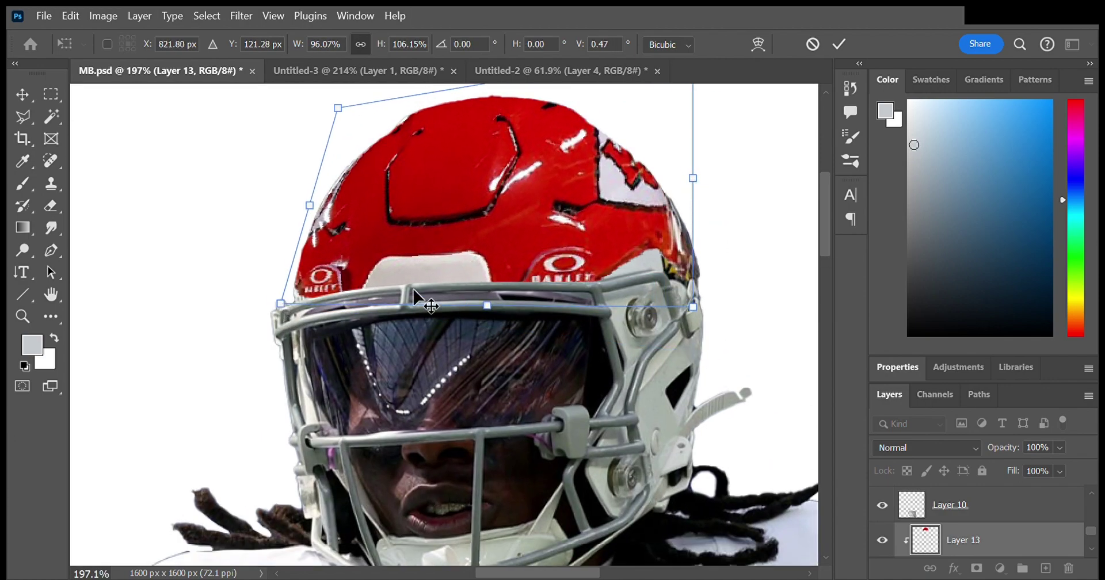
{"action": "scroll", "coordinate": [414, 296], "scroll_direction": "up", "scroll_amount": 5}
{"action": "key", "text": "Return"}
Step: Clone red over the grey gap and strip under the helmet's edge
{"action": "key", "text": "s"}
{"action": "left_click_drag", "start_coordinate": [429, 305], "coordinate": [496, 251]}
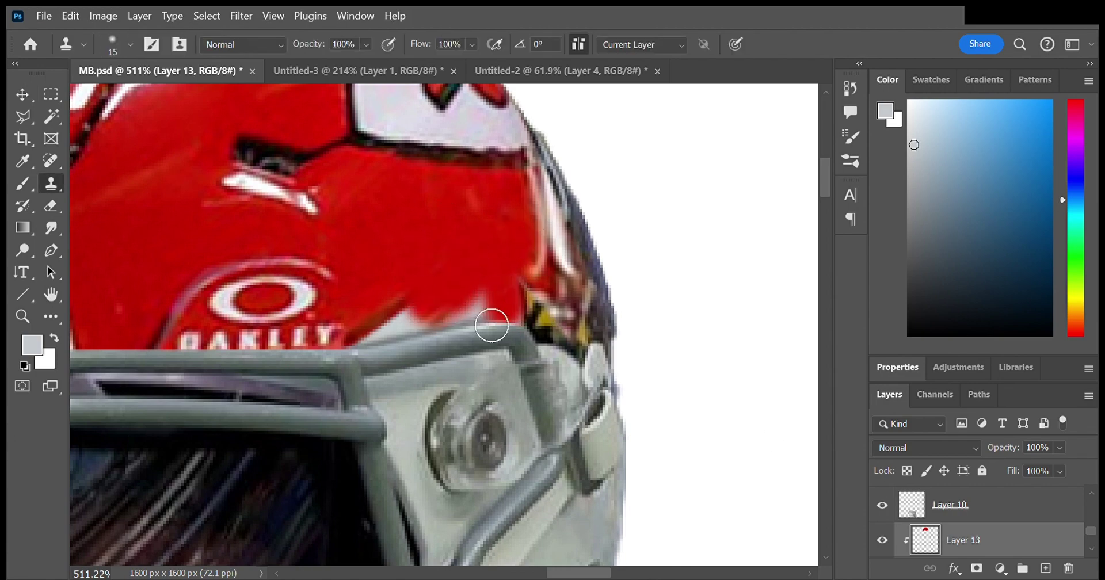
{"action": "left_click_drag", "start_coordinate": [492, 325], "coordinate": [374, 331]}
{"action": "scroll", "coordinate": [617, 277], "scroll_direction": "down", "scroll_amount": 3}
{"action": "scroll", "coordinate": [629, 293], "scroll_direction": "down", "scroll_amount": 2}
{"action": "scroll", "coordinate": [632, 221], "scroll_direction": "down", "scroll_amount": 2}
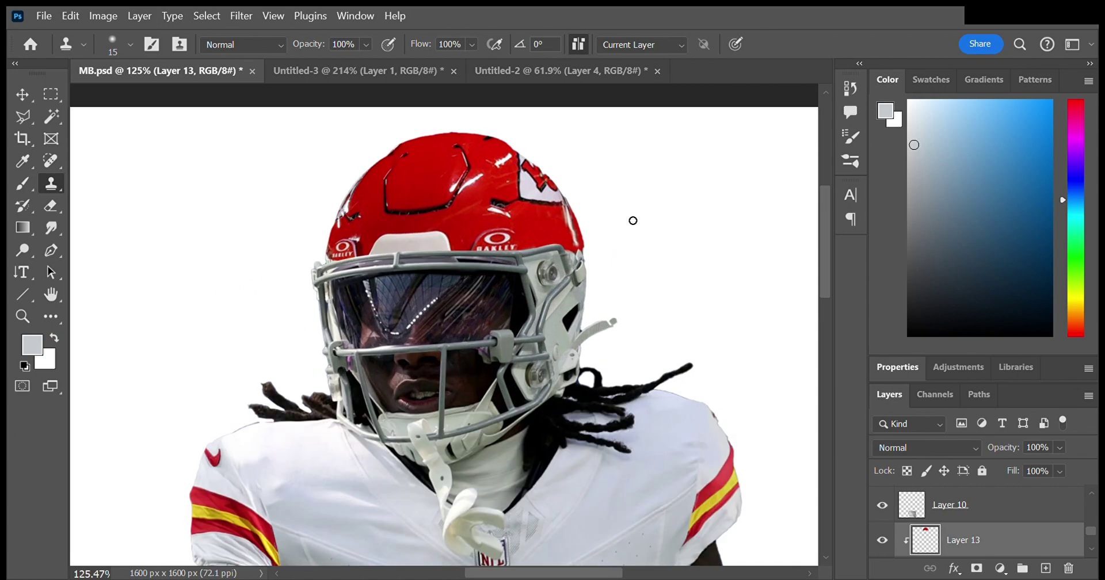
{"action": "scroll", "coordinate": [633, 220], "scroll_direction": "up", "scroll_amount": 3}
Step: Touch up the helmet and hair edges with Smudge and Clone Stamp, then frame the helmet and shoulders
{"action": "key", "text": "r"}
{"action": "scroll", "coordinate": [662, 287], "scroll_direction": "down", "scroll_amount": 2}
{"action": "scroll", "coordinate": [644, 340], "scroll_direction": "down", "scroll_amount": 3}
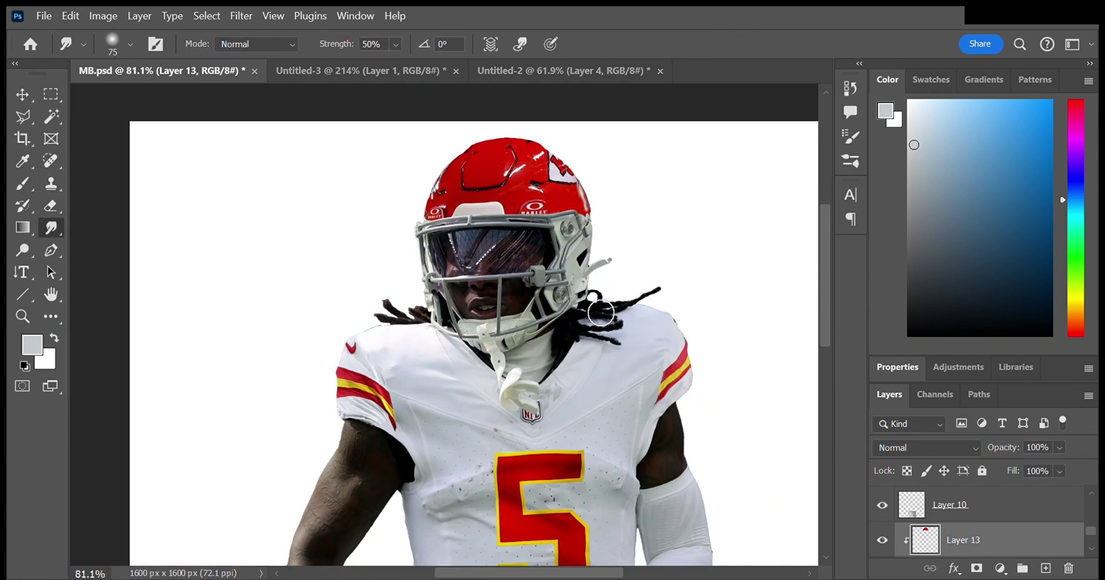
{"action": "scroll", "coordinate": [621, 322], "scroll_direction": "up", "scroll_amount": 2}
{"action": "key", "text": "s"}
{"action": "scroll", "coordinate": [278, 246], "scroll_direction": "up", "scroll_amount": 3}
{"action": "scroll", "coordinate": [345, 165], "scroll_direction": "down", "scroll_amount": 1}
{"action": "scroll", "coordinate": [426, 203], "scroll_direction": "down", "scroll_amount": 3}
{"action": "scroll", "coordinate": [426, 203], "scroll_direction": "down", "scroll_amount": 1}
{"action": "scroll", "coordinate": [425, 204], "scroll_direction": "up", "scroll_amount": 1}
{"action": "left_click_drag", "start_coordinate": [530, 304], "coordinate": [425, 361]}
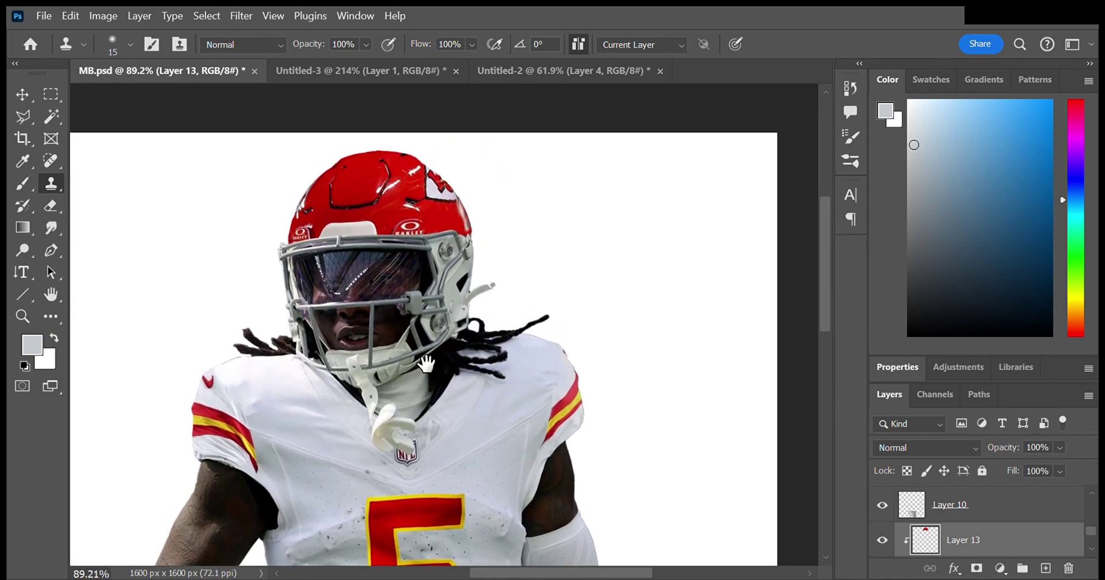
{"action": "scroll", "coordinate": [425, 361], "scroll_direction": "up", "scroll_amount": 2}
{"action": "scroll", "coordinate": [426, 361], "scroll_direction": "up", "scroll_amount": 3}
{"action": "scroll", "coordinate": [444, 266], "scroll_direction": "up", "scroll_amount": 2}
Step: Trace a curved pen path around the grey side plate by the upper facemask bolt
{"action": "key", "text": "p"}
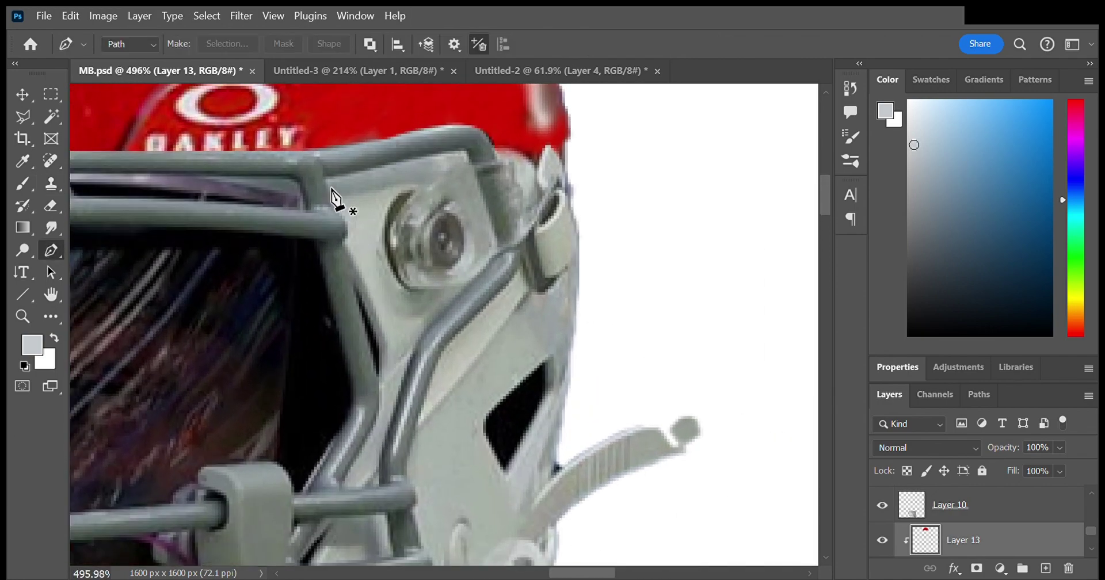
{"action": "left_click_drag", "start_coordinate": [329, 195], "coordinate": [333, 207]}
{"action": "scroll", "coordinate": [345, 250], "scroll_direction": "up", "scroll_amount": 1}
{"action": "left_click", "coordinate": [352, 283]}
{"action": "scroll", "coordinate": [379, 367], "scroll_direction": "down", "scroll_amount": 1}
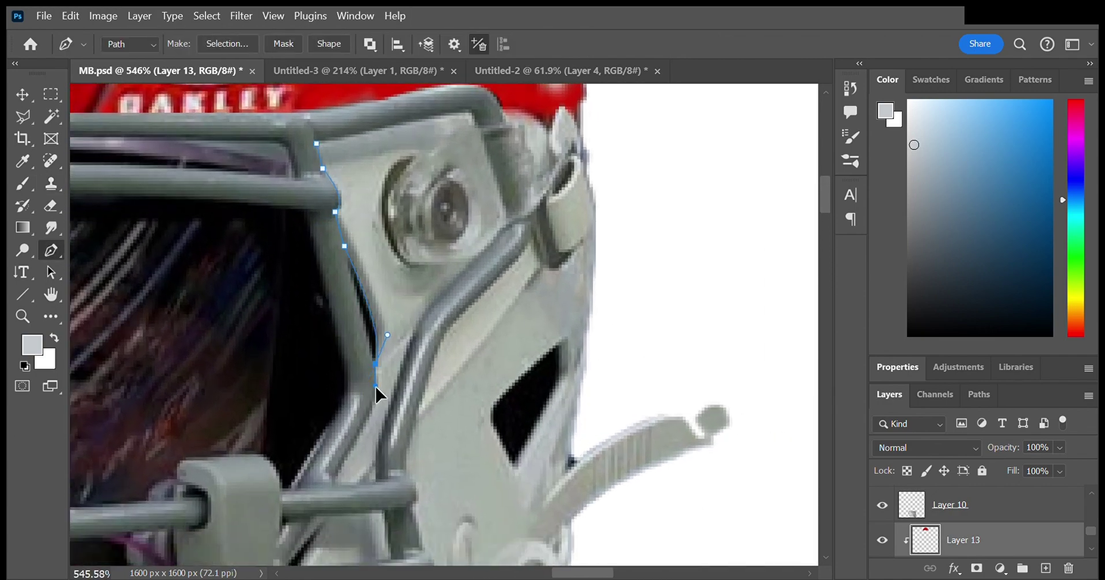
{"action": "scroll", "coordinate": [375, 385], "scroll_direction": "down", "scroll_amount": 2}
{"action": "left_click", "coordinate": [345, 396]}
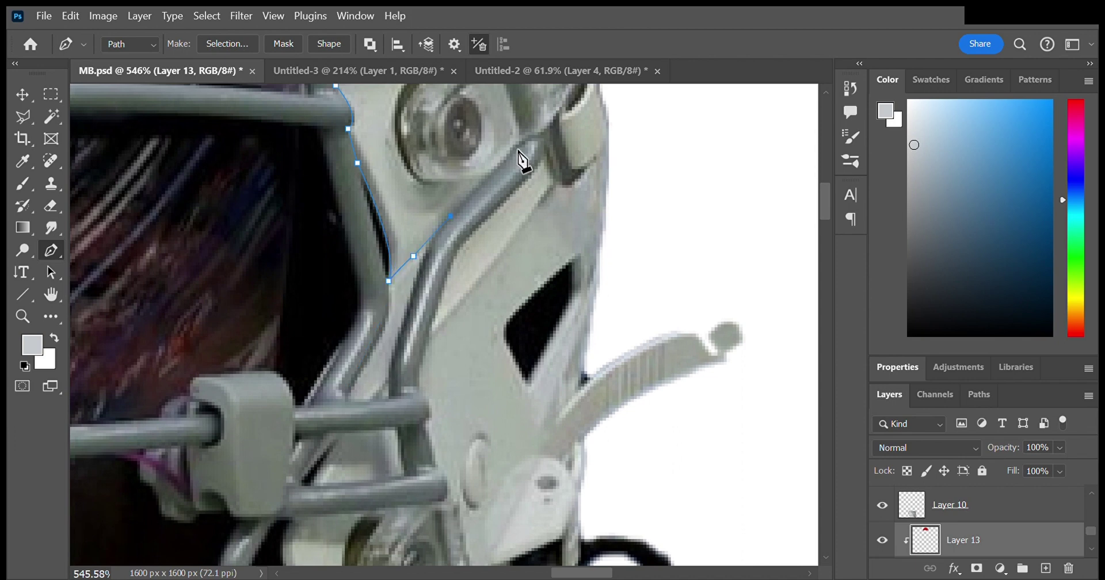
{"action": "left_click", "coordinate": [518, 147]}
{"action": "scroll", "coordinate": [460, 230], "scroll_direction": "up", "scroll_amount": 3}
{"action": "left_click_drag", "start_coordinate": [420, 276], "coordinate": [384, 266]}
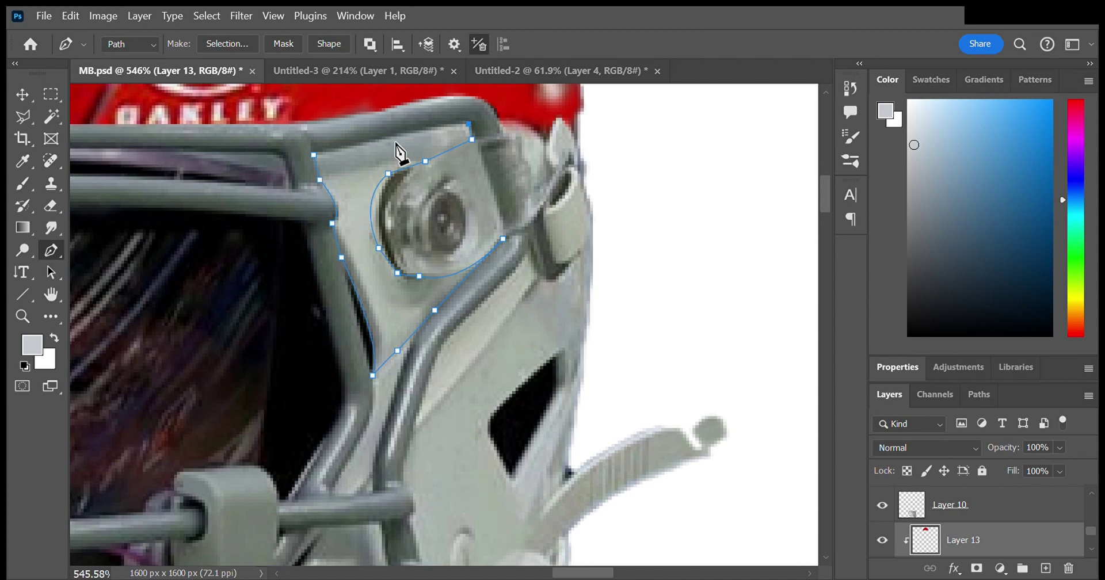
{"action": "scroll", "coordinate": [402, 290], "scroll_direction": "down", "scroll_amount": 5}
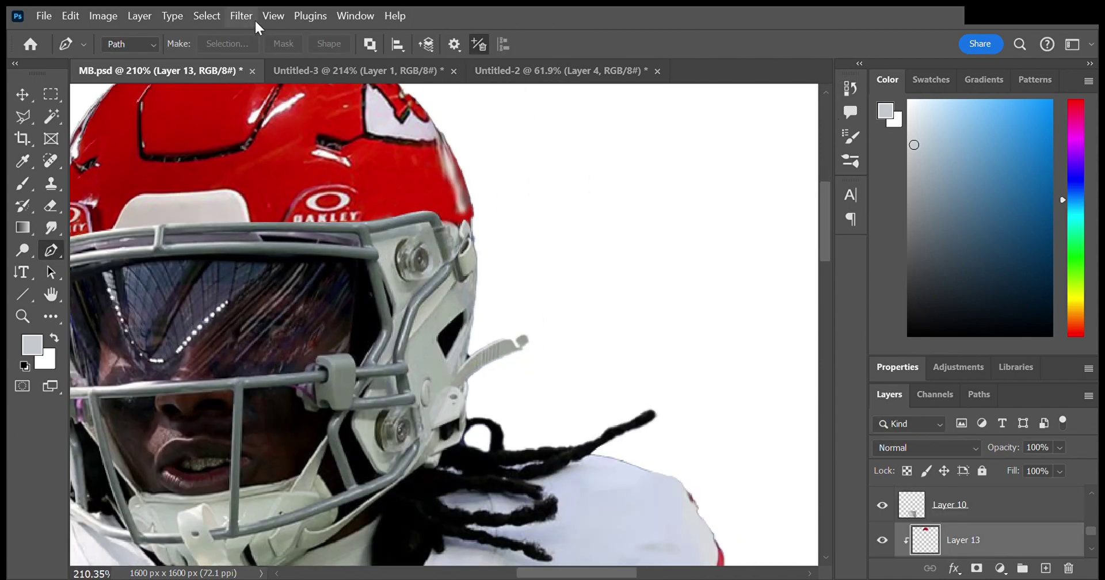
{"action": "key", "text": "v"}
{"action": "scroll", "coordinate": [419, 271], "scroll_direction": "down", "scroll_amount": 5}
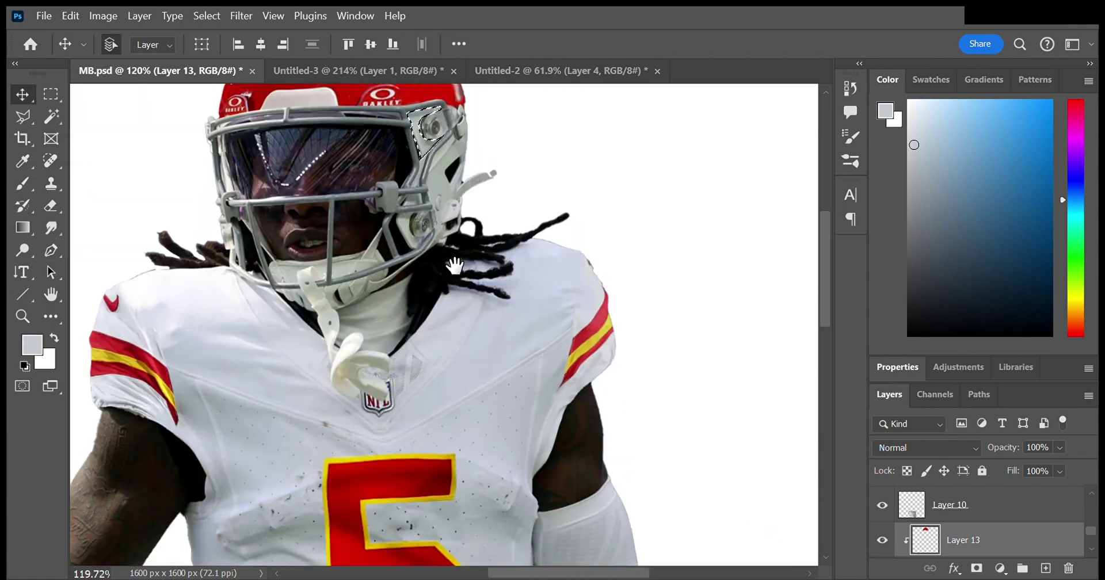
Step: Select Layer 14 and add a red Gradient Map adjustment clipped to it
{"action": "scroll", "coordinate": [403, 287], "scroll_direction": "down", "scroll_amount": 5}
{"action": "left_click", "coordinate": [1026, 518]}
{"action": "scroll", "coordinate": [527, 235], "scroll_direction": "up", "scroll_amount": 5}
{"action": "scroll", "coordinate": [985, 523], "scroll_direction": "down", "scroll_amount": 2}
{"action": "left_click", "coordinate": [985, 515]}
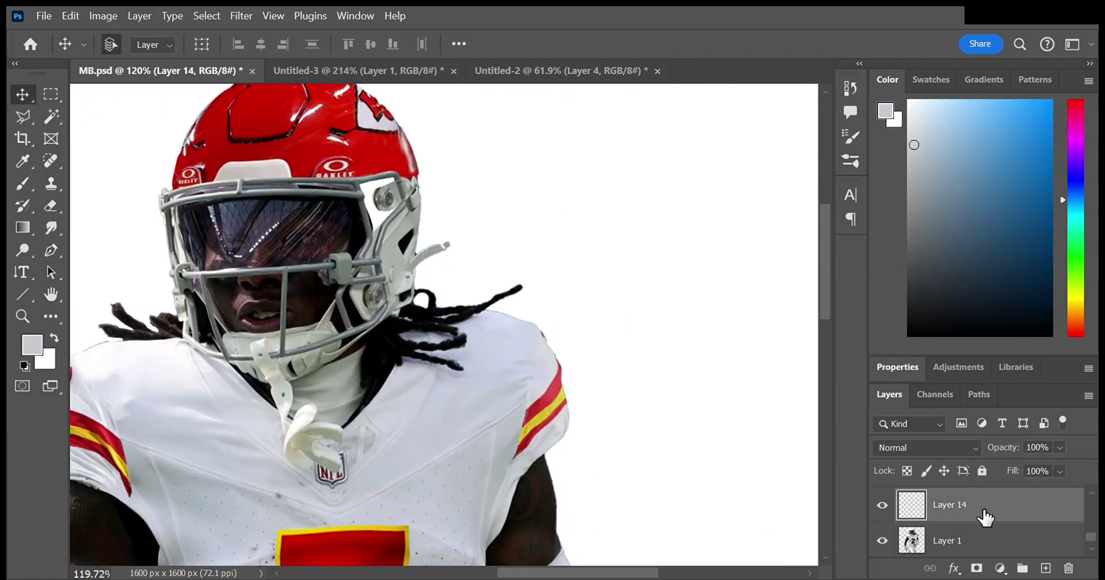
{"action": "key", "text": "alt+bracketleft"}
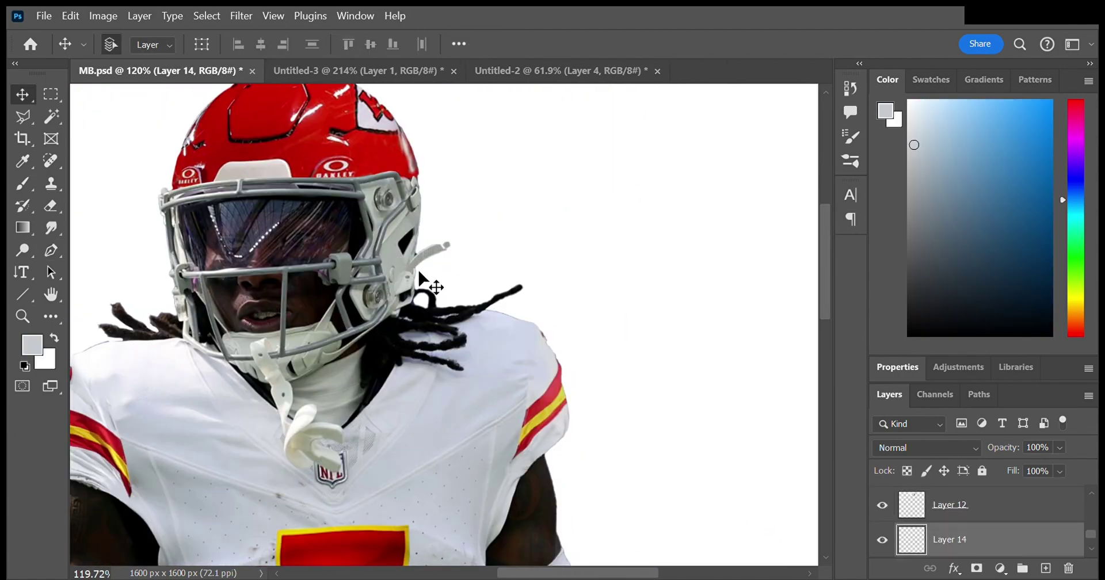
{"action": "scroll", "coordinate": [443, 334], "scroll_direction": "down", "scroll_amount": 5}
{"action": "key", "text": "alt+bracketleft"}
{"action": "scroll", "coordinate": [496, 366], "scroll_direction": "up", "scroll_amount": 5}
{"action": "left_click", "coordinate": [1034, 552]}
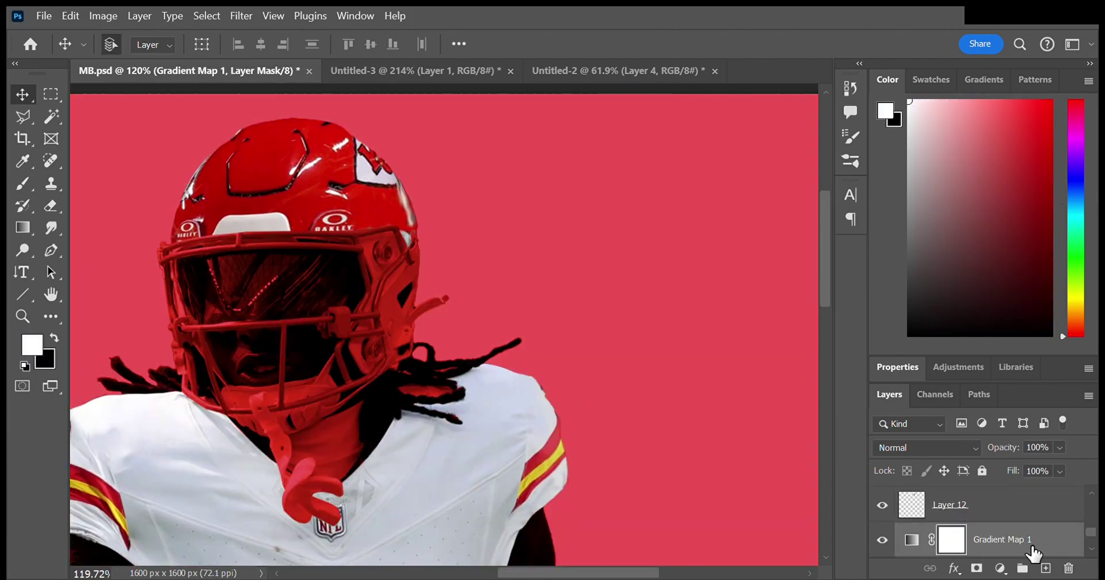
{"action": "key", "text": "ctrl+alt+g"}
{"action": "scroll", "coordinate": [402, 271], "scroll_direction": "down", "scroll_amount": 3}
{"action": "scroll", "coordinate": [407, 276], "scroll_direction": "up", "scroll_amount": 8}
Step: Pen-outline the lower side plate, turn it into a selection, and place it on a new layer
{"action": "key", "text": "p"}
{"action": "left_click", "coordinate": [420, 197]}
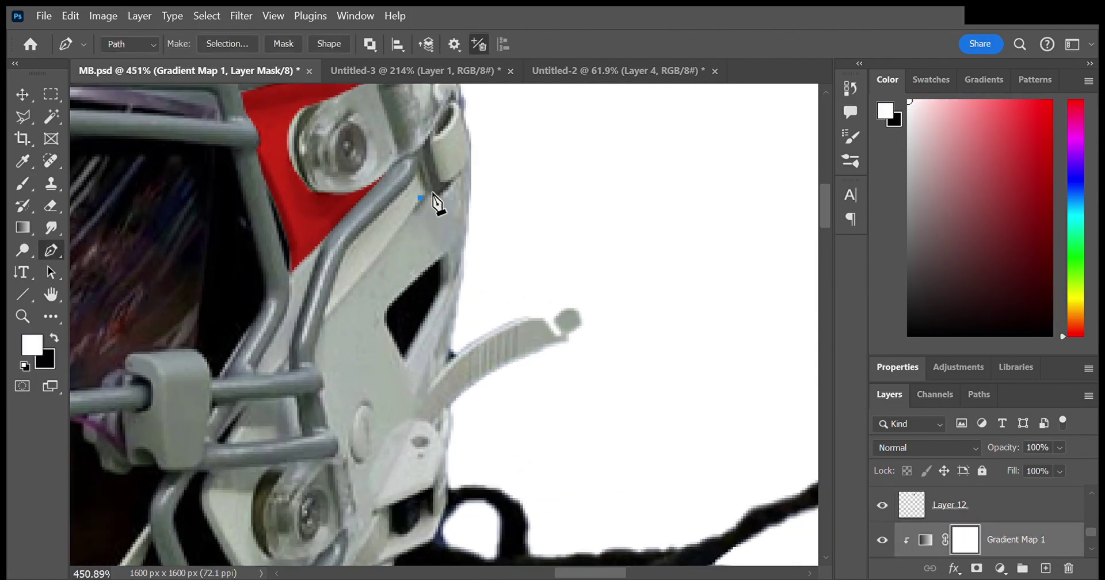
{"action": "left_click", "coordinate": [413, 418]}
{"action": "scroll", "coordinate": [460, 345], "scroll_direction": "down", "scroll_amount": 5}
{"action": "scroll", "coordinate": [460, 345], "scroll_direction": "left", "scroll_amount": 2}
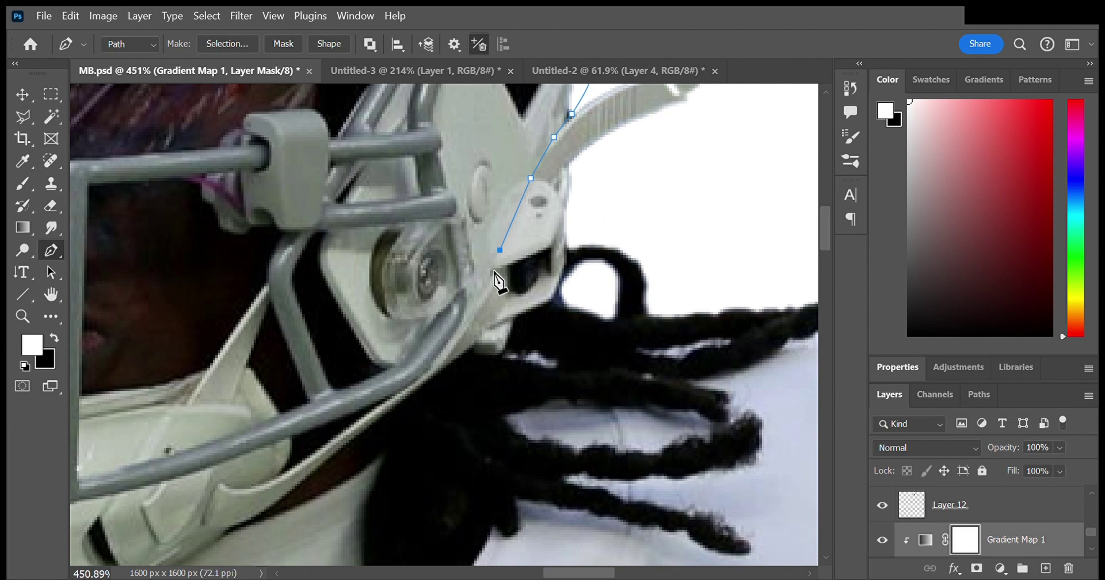
{"action": "scroll", "coordinate": [414, 230], "scroll_direction": "up", "scroll_amount": 5}
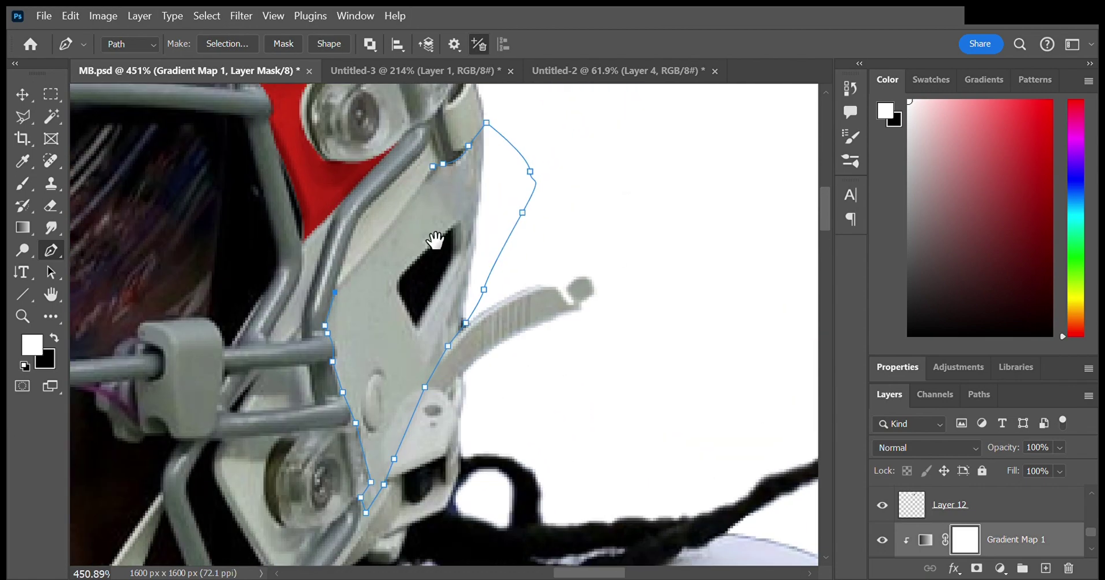
{"action": "left_click", "coordinate": [326, 335]}
{"action": "left_click", "coordinate": [334, 294]}
{"action": "left_click", "coordinate": [413, 200]}
{"action": "key", "text": "i"}
{"action": "key", "text": "ctrl+Return"}
{"action": "key", "text": "ctrl+alt+shift+n"}
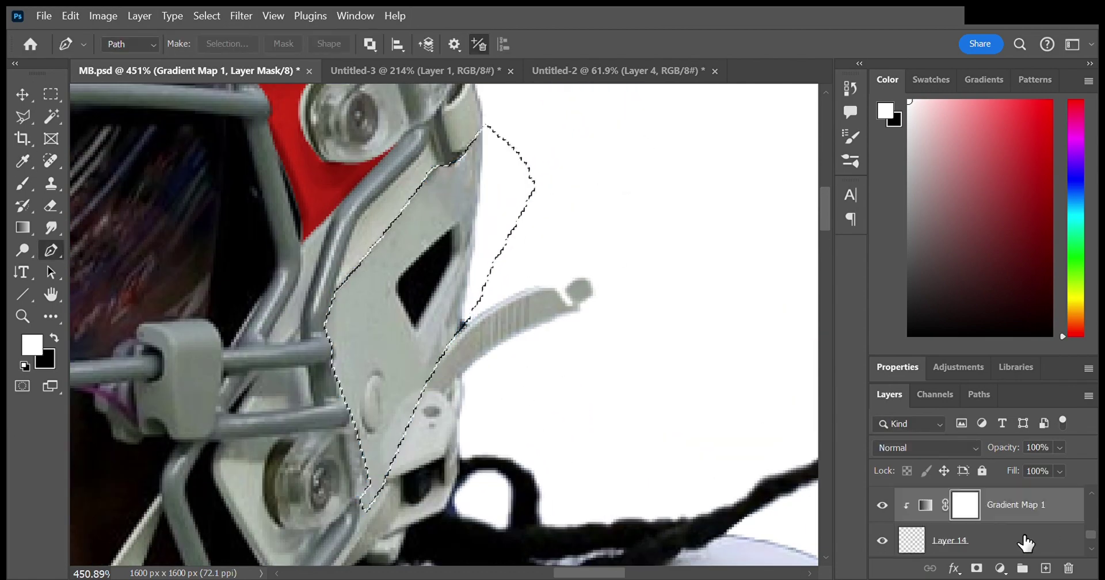
{"action": "key", "text": "alt+BackSpace"}
{"action": "key", "text": "ctrl+d"}
Step: Add a red Gradient Map clipped to the new side-plate layer
{"action": "key", "text": "v"}
{"action": "left_click", "coordinate": [885, 546]}
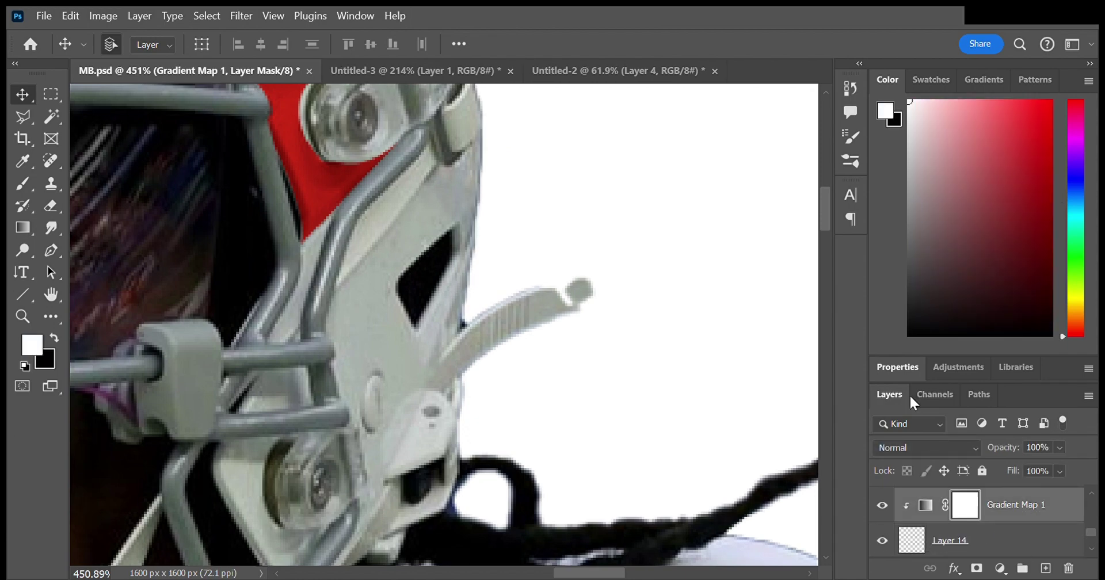
{"action": "left_click", "coordinate": [988, 515]}
{"action": "key", "text": "ctrl+alt+g"}
{"action": "key", "text": "ctrl+0"}
{"action": "scroll", "coordinate": [538, 340], "scroll_direction": "up", "scroll_amount": 10}
Step: Outline the small remaining gaps as selections, then brighten the layer with Levels
{"action": "key", "text": "p"}
{"action": "key", "text": "ctrl+Return"}
{"action": "key", "text": "i"}
{"action": "key", "text": "p"}
{"action": "left_click", "coordinate": [432, 281]}
{"action": "left_click", "coordinate": [389, 351]}
{"action": "key", "text": "ctrl+Return"}
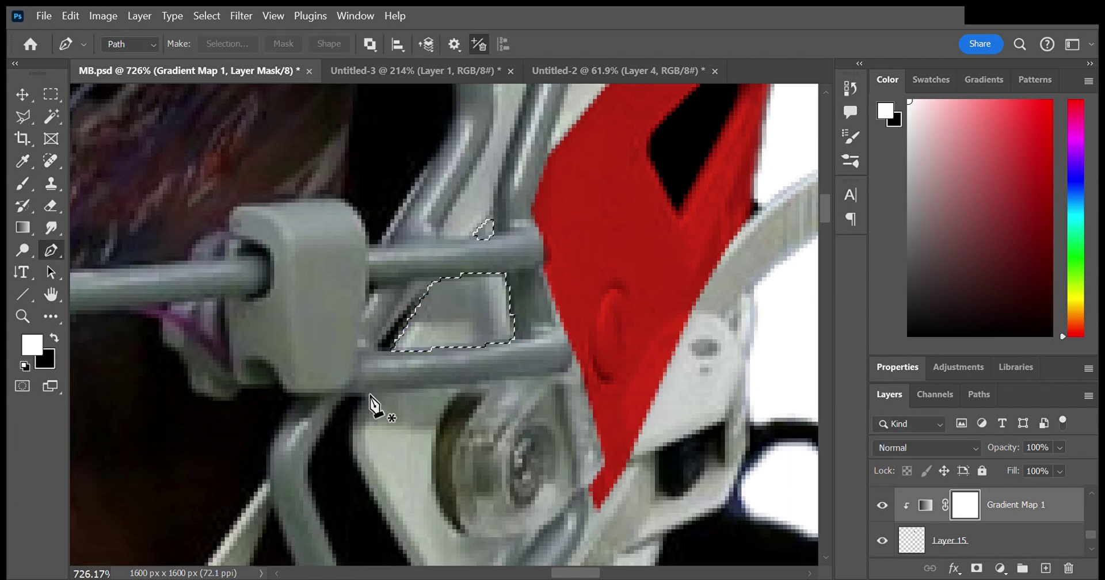
{"action": "left_click", "coordinate": [386, 522]}
{"action": "scroll", "coordinate": [397, 495], "scroll_direction": "down", "scroll_amount": 5}
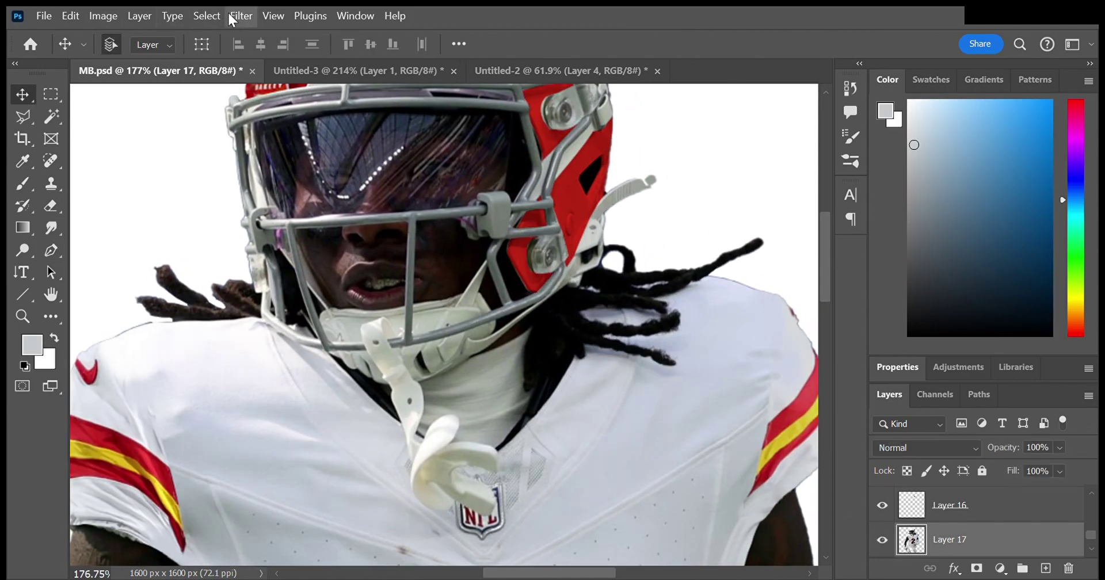
{"action": "key", "text": "ctrl+l"}
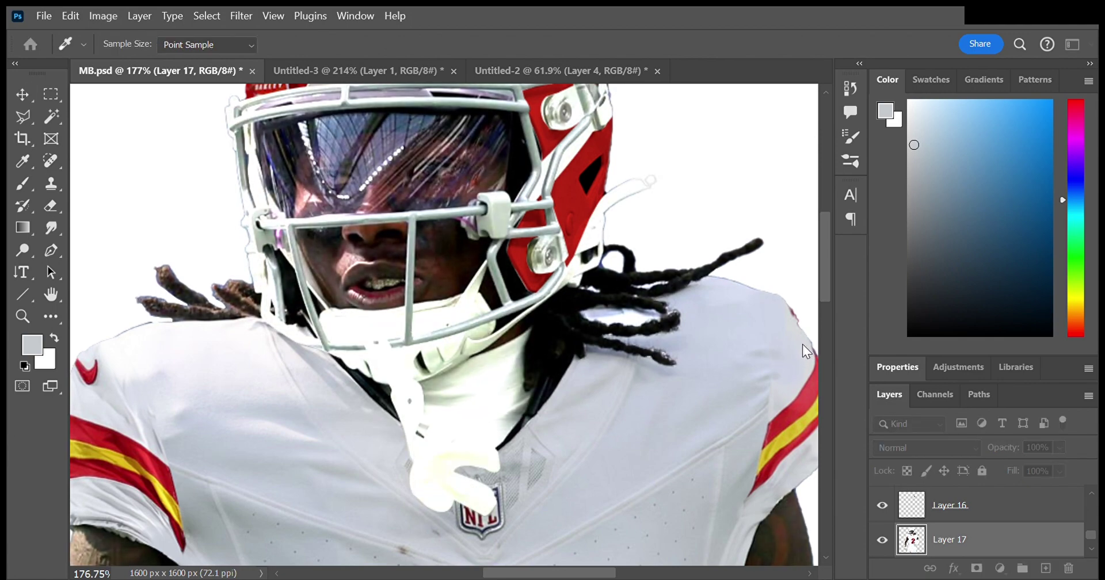
Step: Commit the brightening adjustment and give Layer 17 an inverted mask that hides it
{"action": "left_click", "coordinate": [802, 347]}
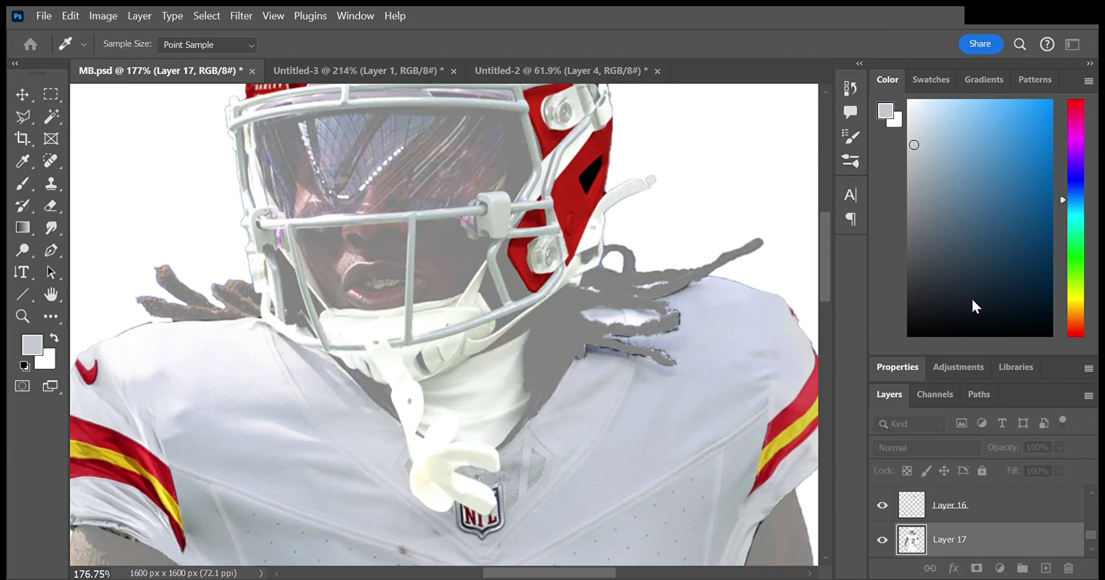
{"action": "key", "text": "Return"}
{"action": "left_click", "coordinate": [977, 568]}
{"action": "key", "text": "b"}
{"action": "key", "text": "ctrl+i"}
Step: Paint white on the mask to reveal the brightened face-mask bar
{"action": "scroll", "coordinate": [321, 230], "scroll_direction": "up", "scroll_amount": 2}
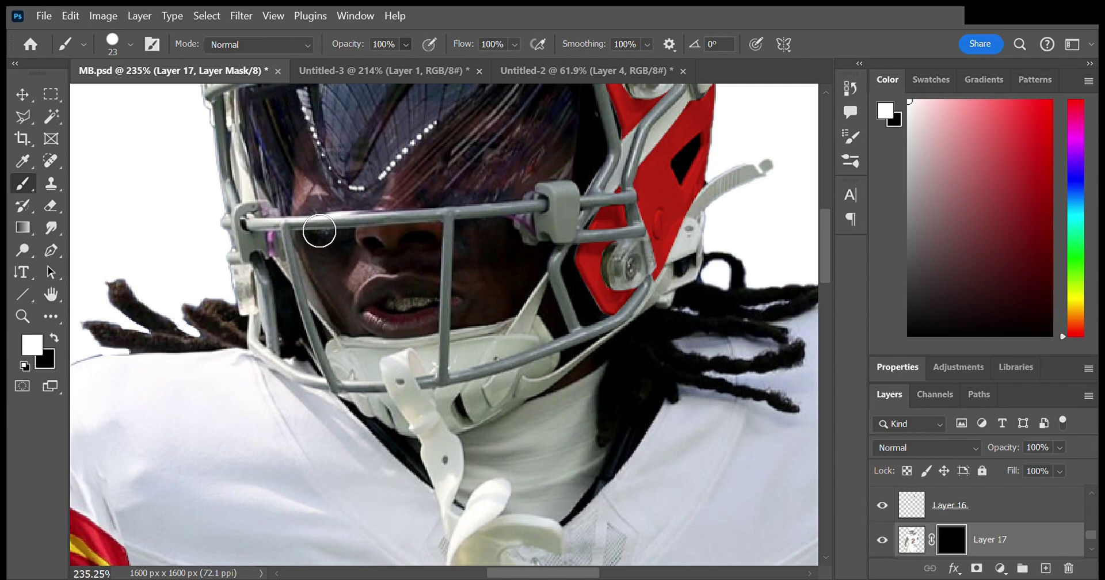
{"action": "scroll", "coordinate": [223, 230], "scroll_direction": "up", "scroll_amount": 5}
{"action": "left_click_drag", "start_coordinate": [223, 230], "coordinate": [614, 253]}
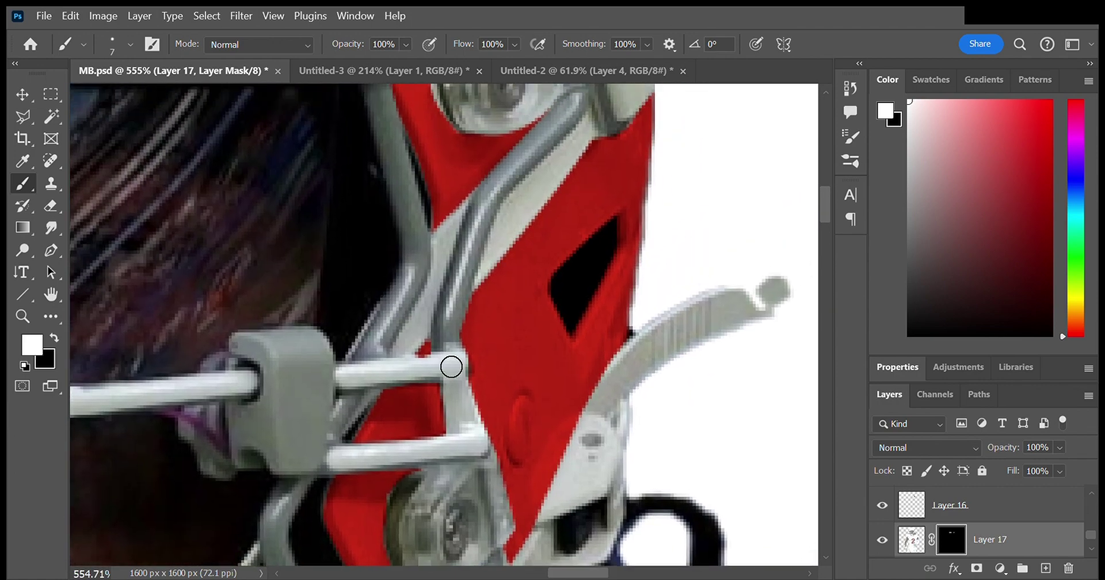
{"action": "left_click_drag", "start_coordinate": [451, 366], "coordinate": [512, 158]}
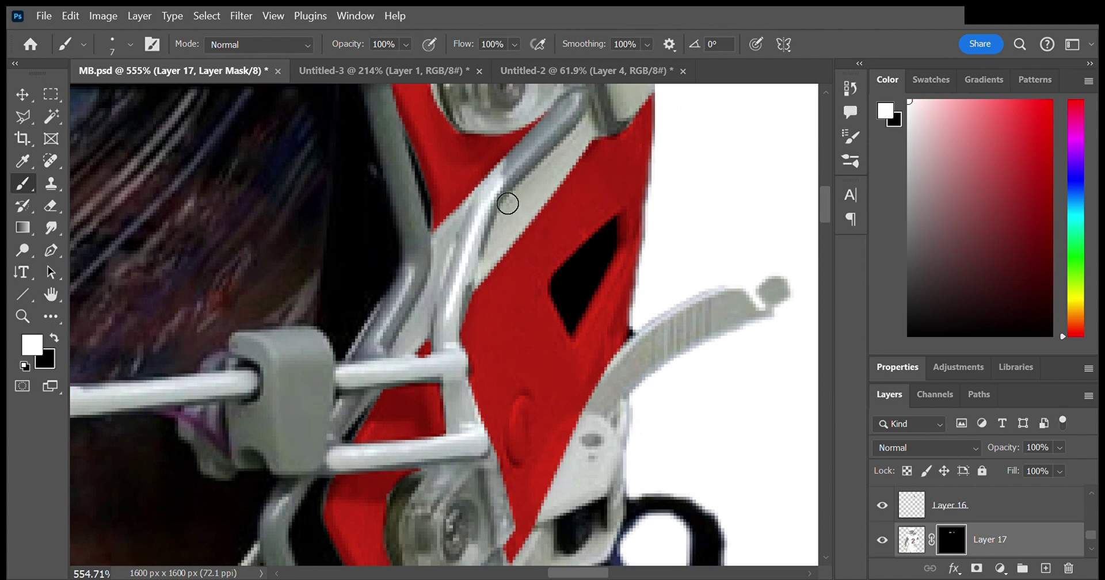
{"action": "scroll", "coordinate": [496, 308], "scroll_direction": "up", "scroll_amount": 1}
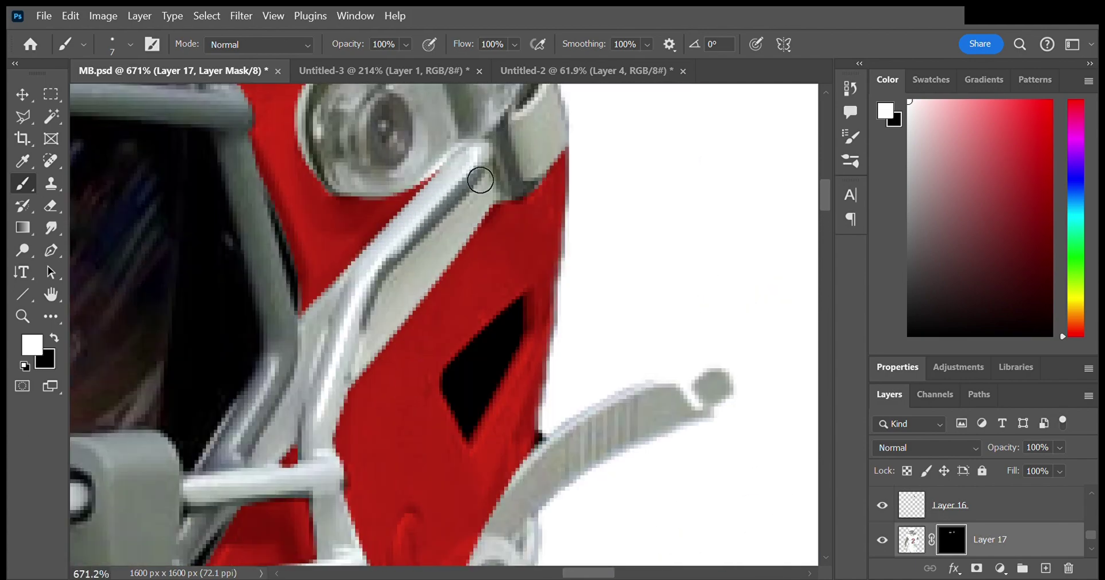
{"action": "scroll", "coordinate": [334, 439], "scroll_direction": "up", "scroll_amount": 3}
{"action": "scroll", "coordinate": [334, 439], "scroll_direction": "right", "scroll_amount": 2}
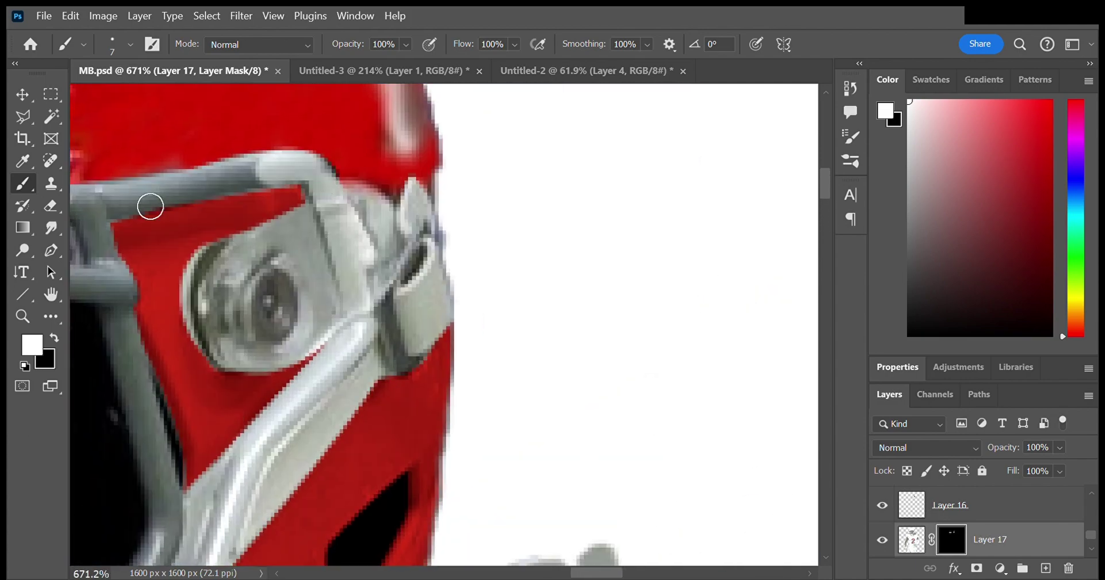
{"action": "left_click_drag", "start_coordinate": [220, 186], "coordinate": [287, 211]}
{"action": "scroll", "coordinate": [287, 211], "scroll_direction": "left", "scroll_amount": 5}
{"action": "left_click_drag", "start_coordinate": [460, 151], "coordinate": [167, 153]}
Step: Brighten the bar below the Oakley visor, the top bar and the lower bar
{"action": "scroll", "coordinate": [230, 161], "scroll_direction": "left", "scroll_amount": 5}
{"action": "left_click_drag", "start_coordinate": [273, 168], "coordinate": [745, 182]}
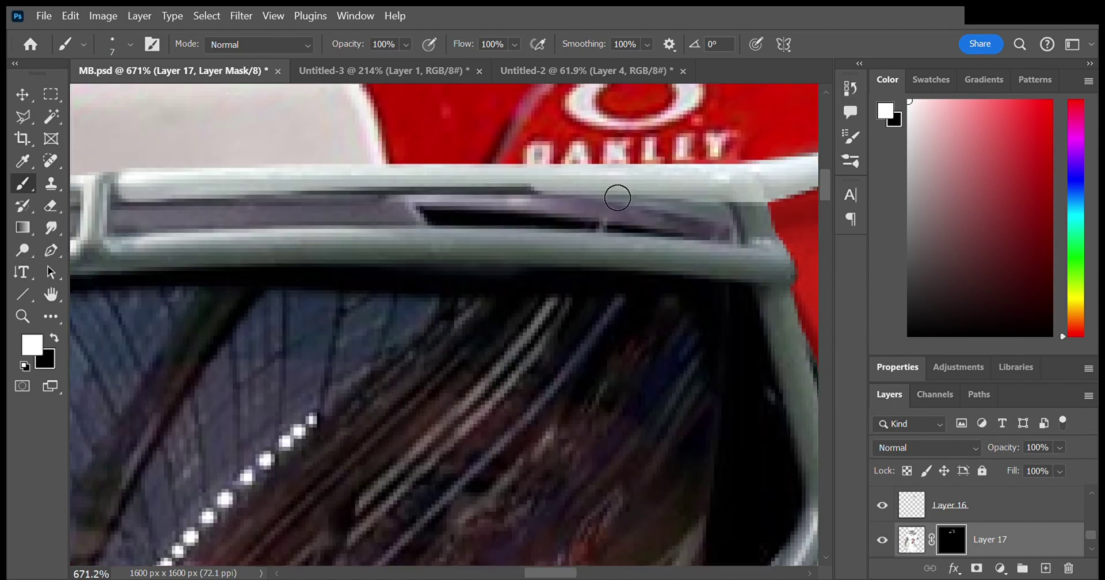
{"action": "scroll", "coordinate": [403, 231], "scroll_direction": "left", "scroll_amount": 5}
{"action": "left_click_drag", "start_coordinate": [502, 207], "coordinate": [176, 248]}
{"action": "scroll", "coordinate": [525, 219], "scroll_direction": "up", "scroll_amount": 2}
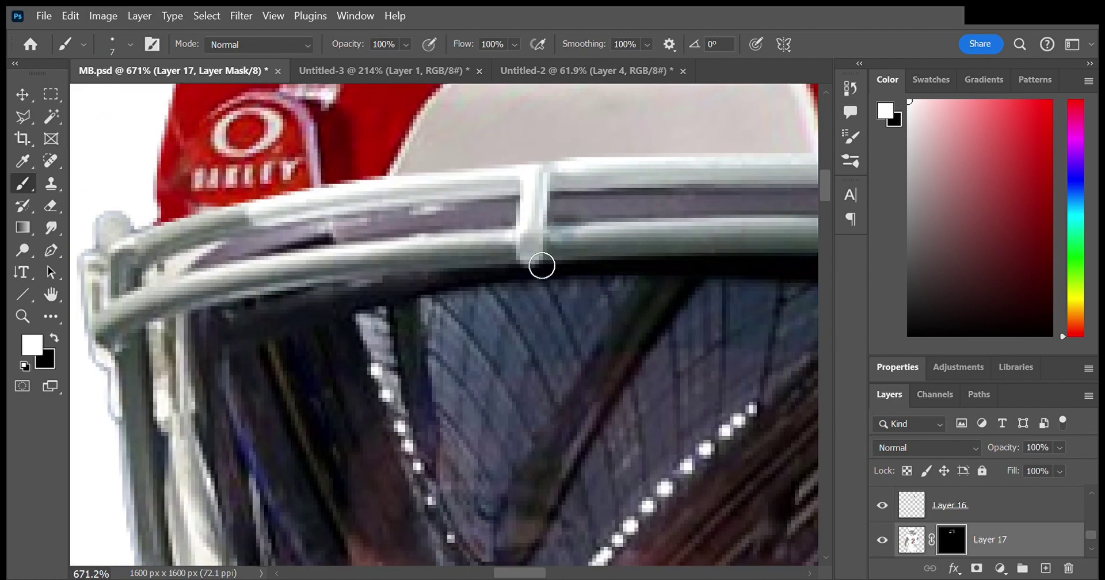
{"action": "left_click_drag", "start_coordinate": [541, 265], "coordinate": [173, 271]}
{"action": "scroll", "coordinate": [230, 230], "scroll_direction": "left", "scroll_amount": 5}
{"action": "mouse_move", "coordinate": [322, 167]}
{"action": "left_mouse_down"}
{"action": "mouse_move", "coordinate": [358, 217]}
{"action": "mouse_move", "coordinate": [362, 483]}
{"action": "mouse_move", "coordinate": [316, 420]}
{"action": "left_mouse_up"}
Step: Brighten the vertical face-mask bar beside the mouth
{"action": "scroll", "coordinate": [352, 223], "scroll_direction": "up", "scroll_amount": 2}
{"action": "scroll", "coordinate": [351, 224], "scroll_direction": "down", "scroll_amount": 5}
{"action": "scroll", "coordinate": [491, 453], "scroll_direction": "down", "scroll_amount": 10}
{"action": "scroll", "coordinate": [490, 453], "scroll_direction": "up", "scroll_amount": 5}
{"action": "scroll", "coordinate": [472, 374], "scroll_direction": "down", "scroll_amount": 3}
{"action": "scroll", "coordinate": [461, 358], "scroll_direction": "up", "scroll_amount": 3}
{"action": "mouse_move", "coordinate": [612, 159]}
{"action": "left_mouse_down"}
{"action": "mouse_move", "coordinate": [619, 396]}
{"action": "mouse_move", "coordinate": [599, 538]}
{"action": "mouse_move", "coordinate": [747, 469]}
{"action": "left_mouse_up"}
{"action": "scroll", "coordinate": [747, 469], "scroll_direction": "right", "scroll_amount": 5}
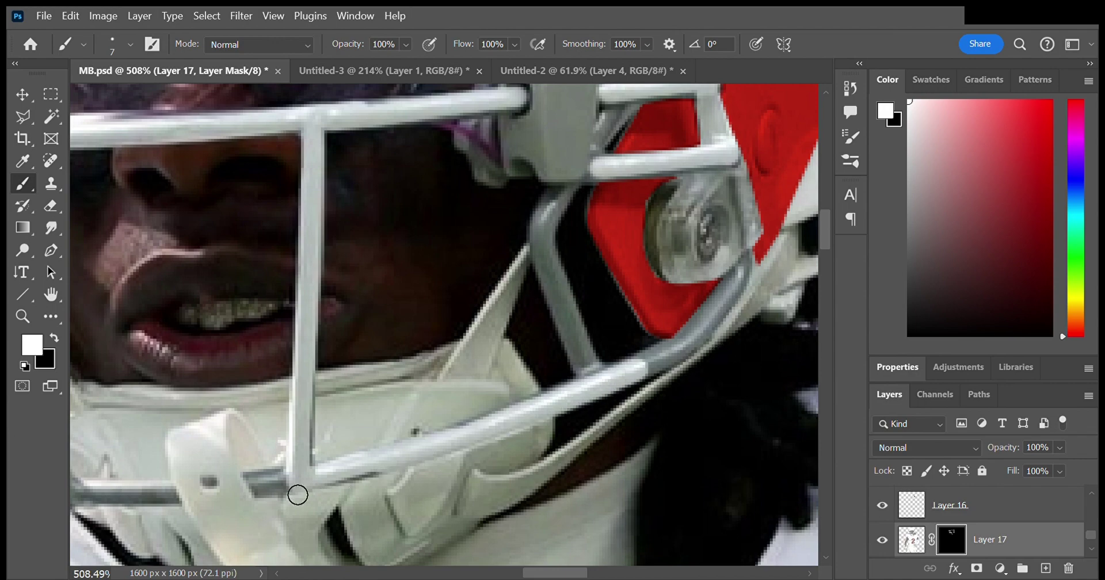
{"action": "scroll", "coordinate": [336, 393], "scroll_direction": "down", "scroll_amount": 3}
{"action": "scroll", "coordinate": [345, 323], "scroll_direction": "down", "scroll_amount": 2}
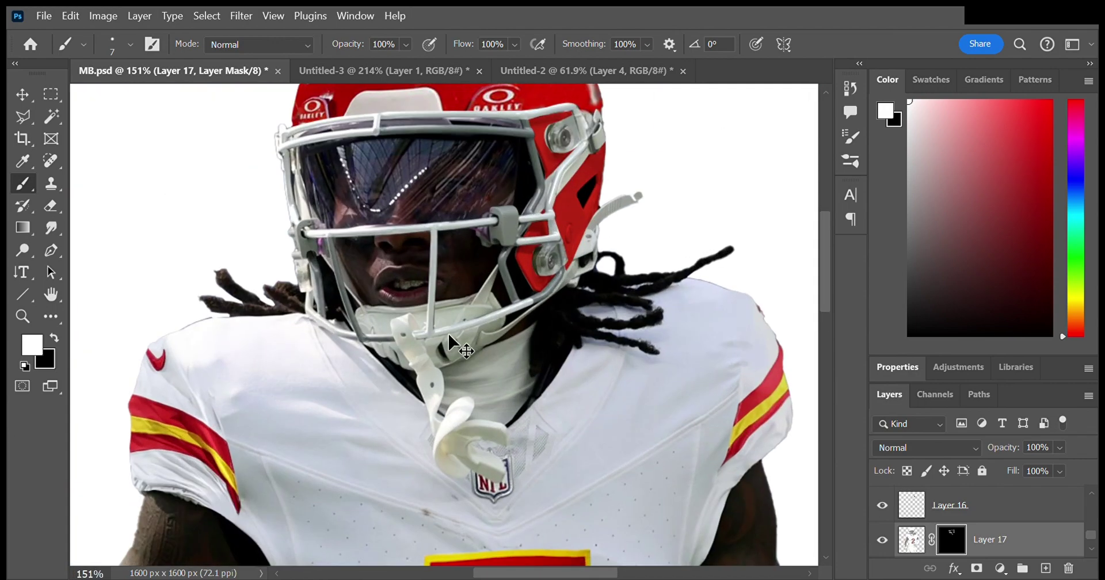
{"action": "scroll", "coordinate": [309, 392], "scroll_direction": "up", "scroll_amount": 8}
{"action": "scroll", "coordinate": [432, 339], "scroll_direction": "down", "scroll_amount": 3}
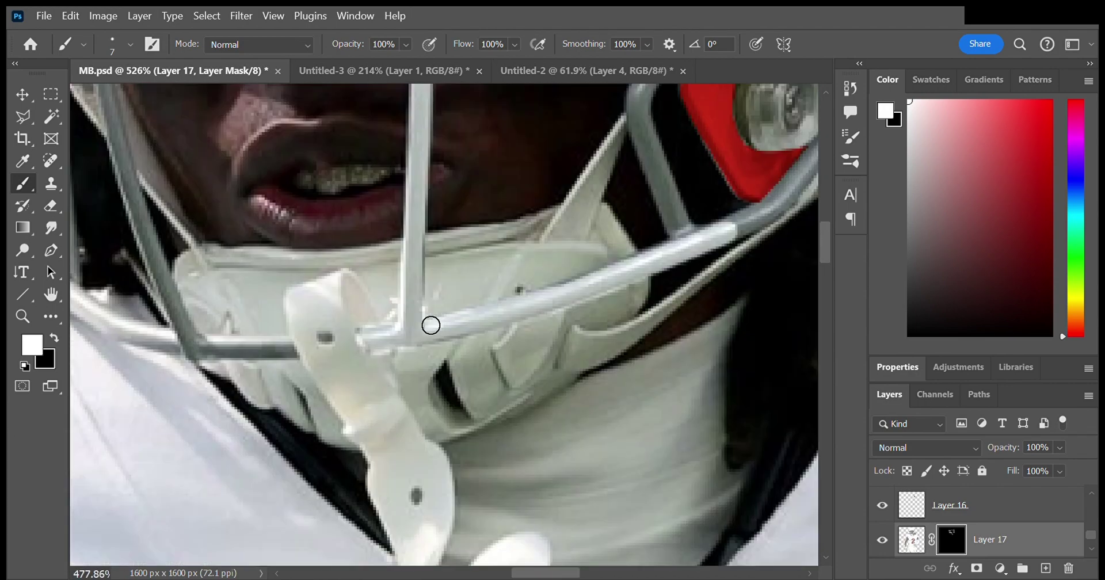
{"action": "scroll", "coordinate": [345, 316], "scroll_direction": "up", "scroll_amount": 1}
Step: Paint the horizontal and diagonal face-mask bars back to white
{"action": "left_click_drag", "start_coordinate": [249, 295], "coordinate": [466, 323]}
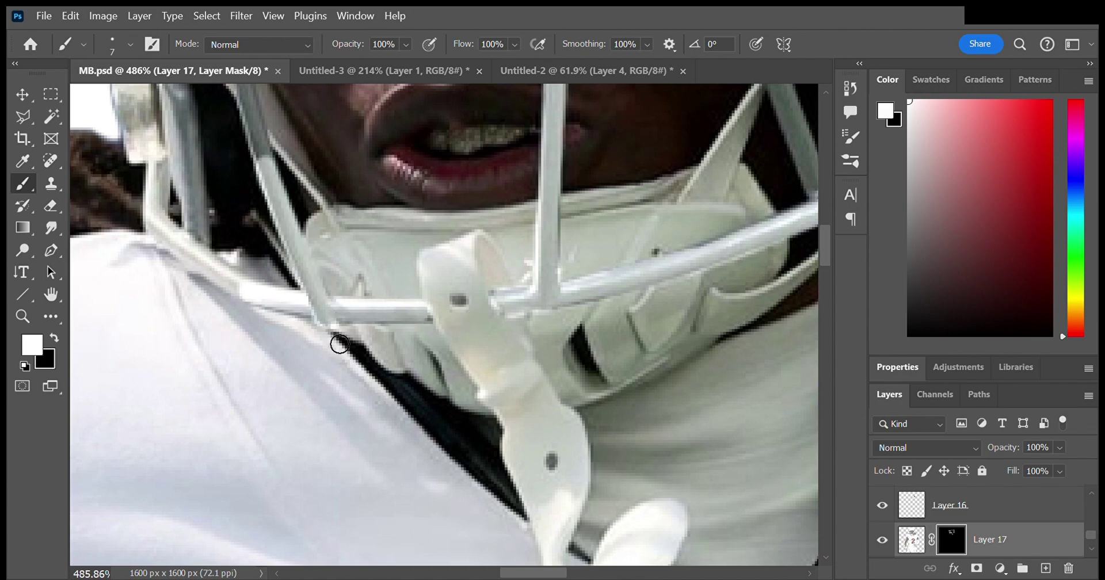
{"action": "scroll", "coordinate": [339, 344], "scroll_direction": "up", "scroll_amount": 3}
{"action": "scroll", "coordinate": [292, 358], "scroll_direction": "down", "scroll_amount": 3}
{"action": "scroll", "coordinate": [365, 375], "scroll_direction": "up", "scroll_amount": 4}
{"action": "left_click_drag", "start_coordinate": [345, 339], "coordinate": [485, 210]}
{"action": "left_click_drag", "start_coordinate": [218, 217], "coordinate": [277, 344]}
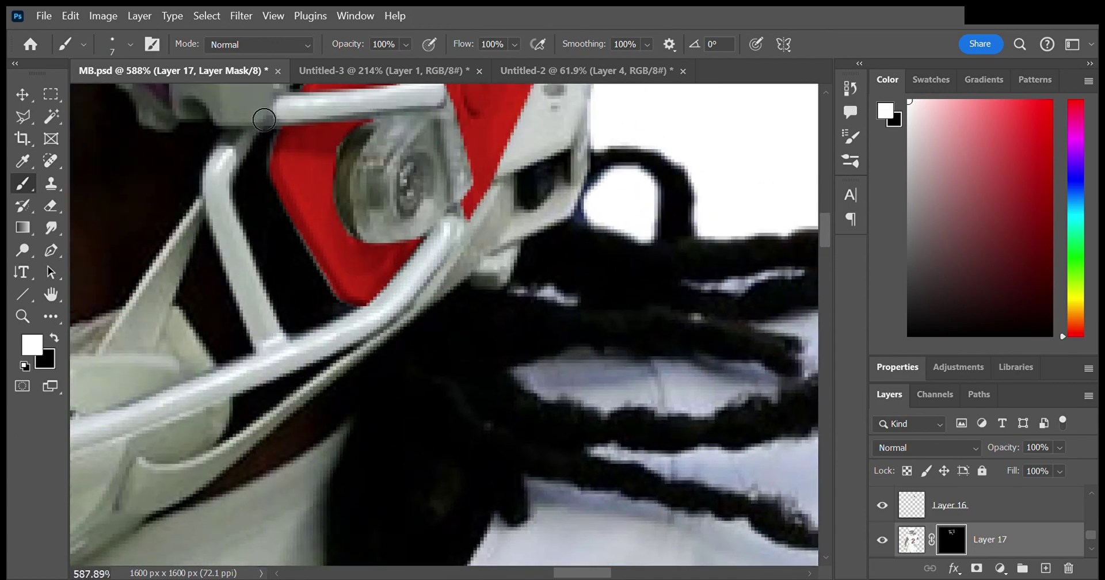
{"action": "scroll", "coordinate": [338, 237], "scroll_direction": "down", "scroll_amount": 3}
{"action": "scroll", "coordinate": [257, 220], "scroll_direction": "up", "scroll_amount": 4}
{"action": "scroll", "coordinate": [490, 288], "scroll_direction": "down", "scroll_amount": 4}
{"action": "scroll", "coordinate": [294, 379], "scroll_direction": "up", "scroll_amount": 4}
Step: Whiten the long grey bar and the upper-left and upper face-mask bars
{"action": "left_click_drag", "start_coordinate": [295, 379], "coordinate": [320, 256]}
{"action": "scroll", "coordinate": [412, 186], "scroll_direction": "down", "scroll_amount": 3}
{"action": "scroll", "coordinate": [309, 397], "scroll_direction": "up", "scroll_amount": 4}
{"action": "mouse_move", "coordinate": [326, 350]}
{"action": "left_mouse_down"}
{"action": "mouse_move", "coordinate": [296, 153]}
{"action": "mouse_move", "coordinate": [271, 110]}
{"action": "left_mouse_up"}
{"action": "left_click_drag", "start_coordinate": [297, 409], "coordinate": [382, 412]}
{"action": "mouse_move", "coordinate": [310, 288]}
{"action": "left_mouse_down"}
{"action": "mouse_move", "coordinate": [264, 148]}
{"action": "mouse_move", "coordinate": [486, 286]}
{"action": "left_mouse_up"}
{"action": "scroll", "coordinate": [487, 286], "scroll_direction": "down", "scroll_amount": 2}
{"action": "scroll", "coordinate": [353, 259], "scroll_direction": "down", "scroll_amount": 2}
{"action": "left_click_drag", "start_coordinate": [399, 241], "coordinate": [74, 260]}
{"action": "scroll", "coordinate": [254, 272], "scroll_direction": "left", "scroll_amount": 5}
{"action": "scroll", "coordinate": [591, 197], "scroll_direction": "down", "scroll_amount": 5}
{"action": "scroll", "coordinate": [518, 172], "scroll_direction": "down", "scroll_amount": 2}
{"action": "scroll", "coordinate": [460, 161], "scroll_direction": "down", "scroll_amount": 1}
{"action": "scroll", "coordinate": [429, 151], "scroll_direction": "up", "scroll_amount": 4}
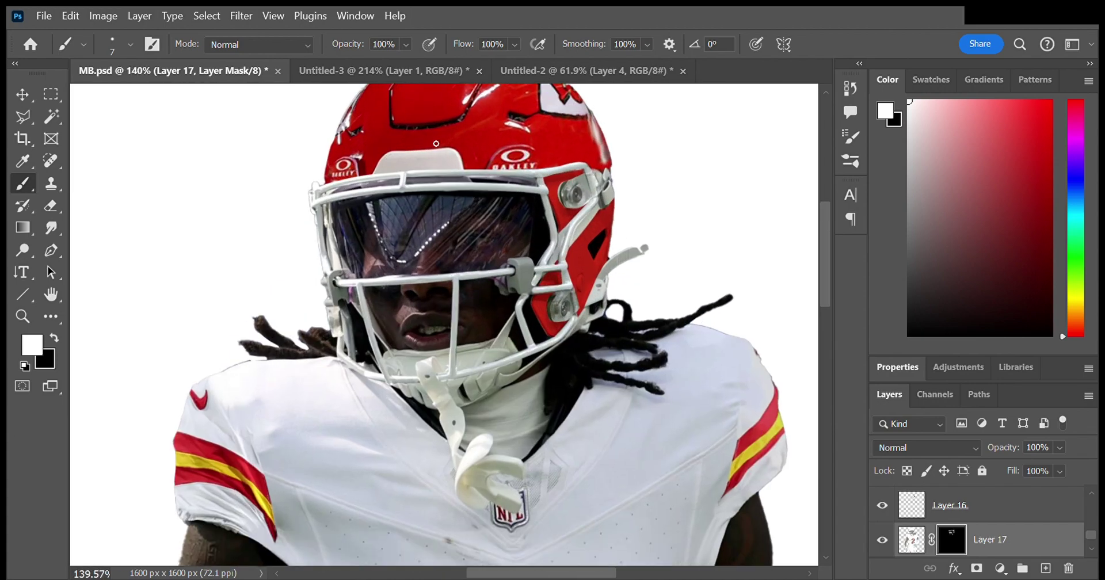
Step: Warp the red helmet layer to fit the helmet and commit it
{"action": "key", "text": "i"}
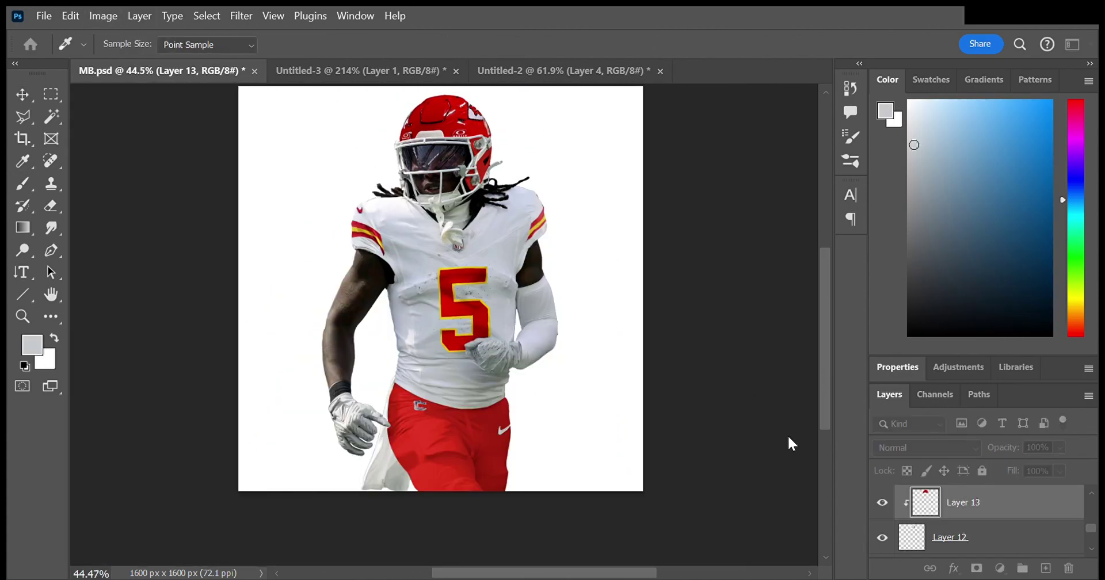
{"action": "key", "text": "ctrl+t"}
{"action": "scroll", "coordinate": [437, 110], "scroll_direction": "up", "scroll_amount": 5}
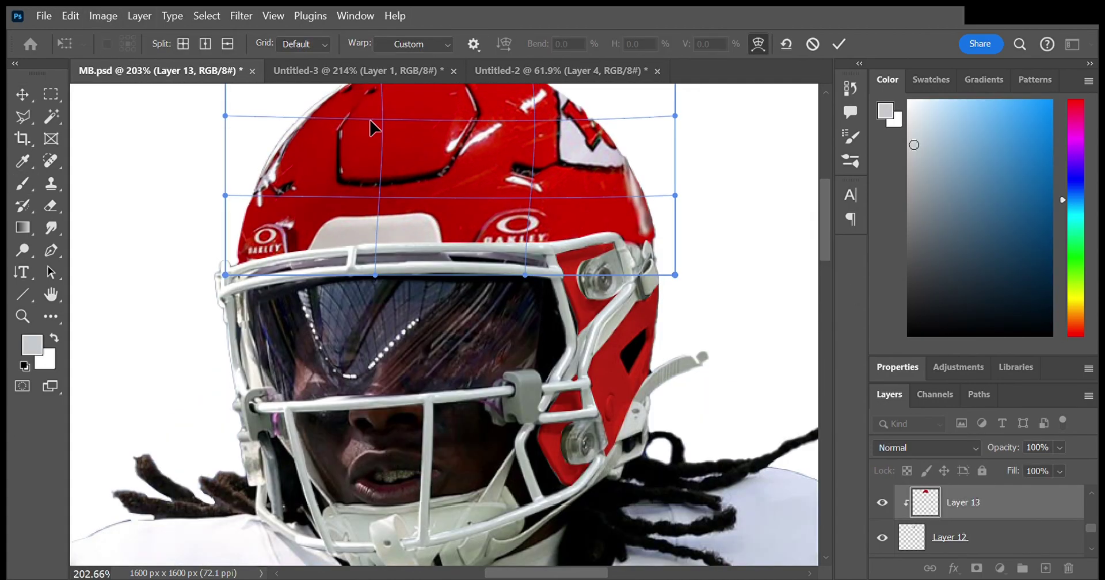
{"action": "key", "text": "Return"}
{"action": "scroll", "coordinate": [374, 135], "scroll_direction": "down", "scroll_amount": 5}
{"action": "scroll", "coordinate": [374, 135], "scroll_direction": "up", "scroll_amount": 3}
{"action": "scroll", "coordinate": [374, 136], "scroll_direction": "up", "scroll_amount": 5}
Step: Trace the strap with a Pen path, copy it to a new layer, and add a clipped red Gradient Map
{"action": "key", "text": "p"}
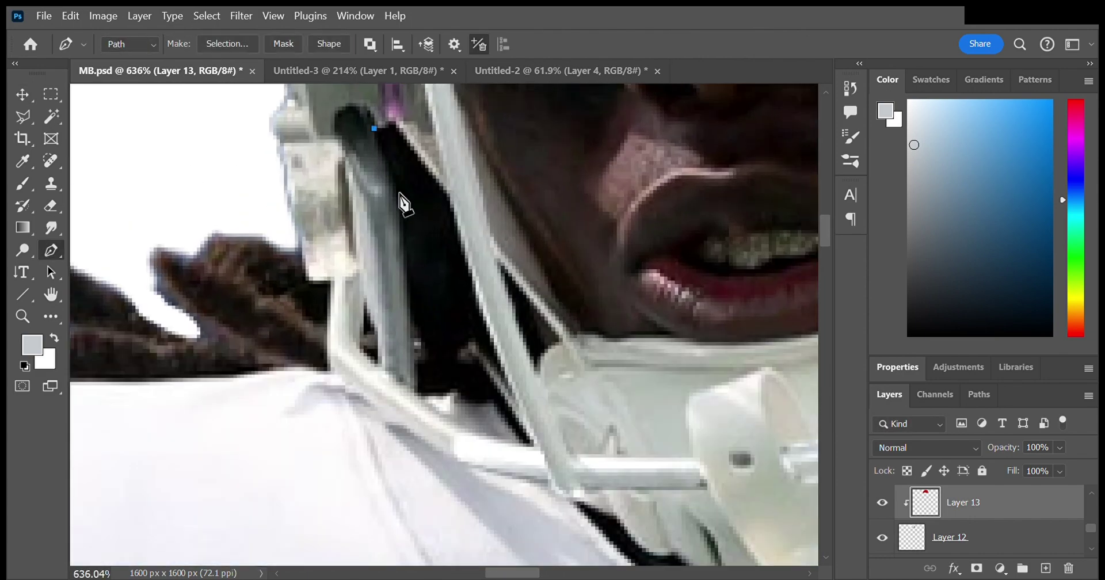
{"action": "key", "text": "ctrl+Return"}
{"action": "key", "text": "ctrl+j"}
{"action": "key", "text": "F2"}
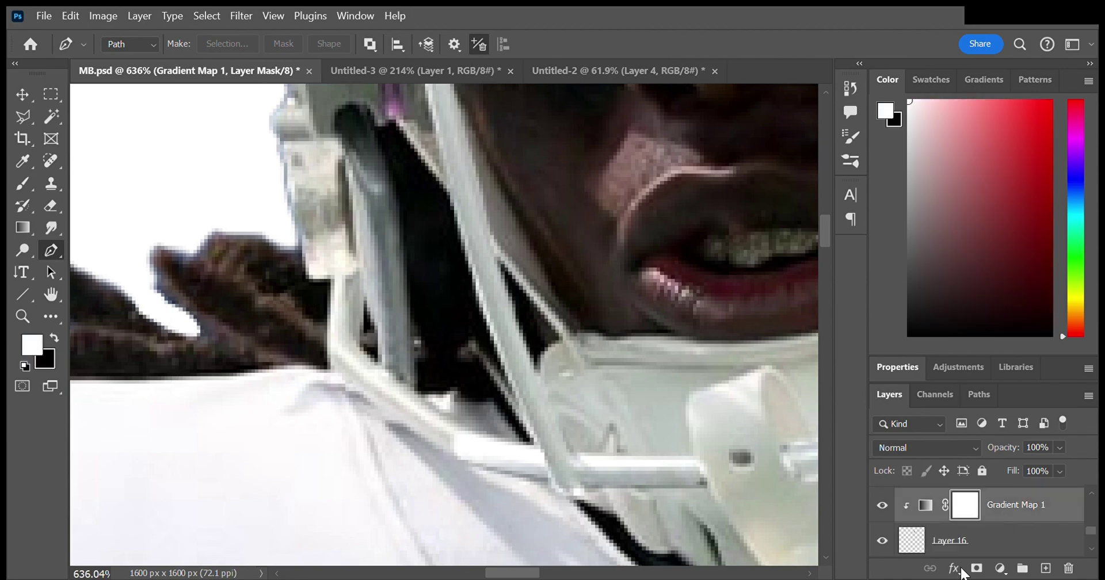
{"action": "scroll", "coordinate": [422, 326], "scroll_direction": "down", "scroll_amount": 4}
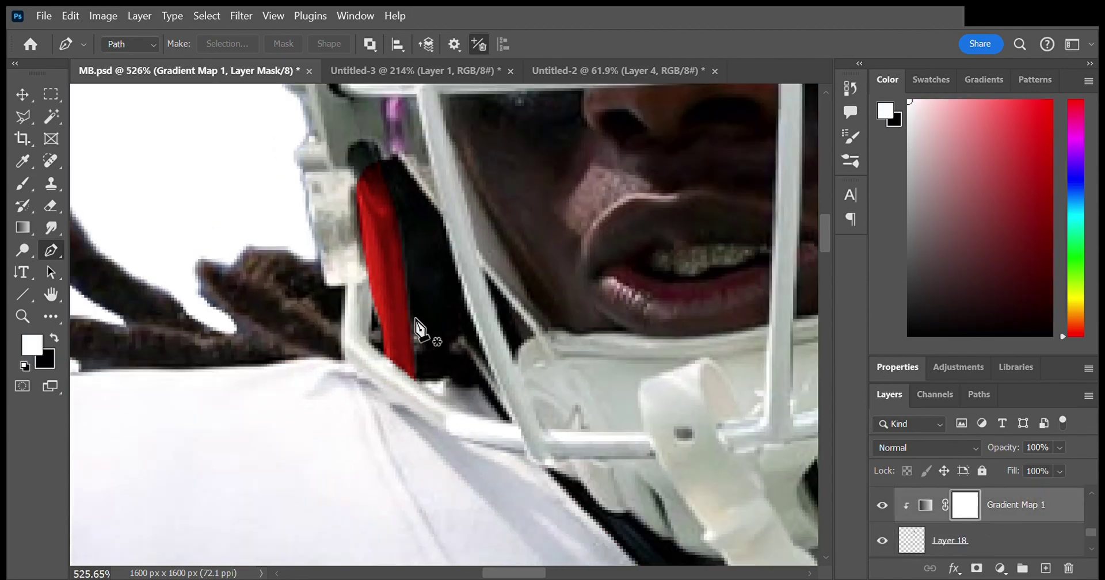
{"action": "scroll", "coordinate": [591, 436], "scroll_direction": "down", "scroll_amount": 6}
{"action": "scroll", "coordinate": [590, 436], "scroll_direction": "down", "scroll_amount": 3}
{"action": "scroll", "coordinate": [590, 436], "scroll_direction": "down", "scroll_amount": 3}
{"action": "key", "text": "v"}
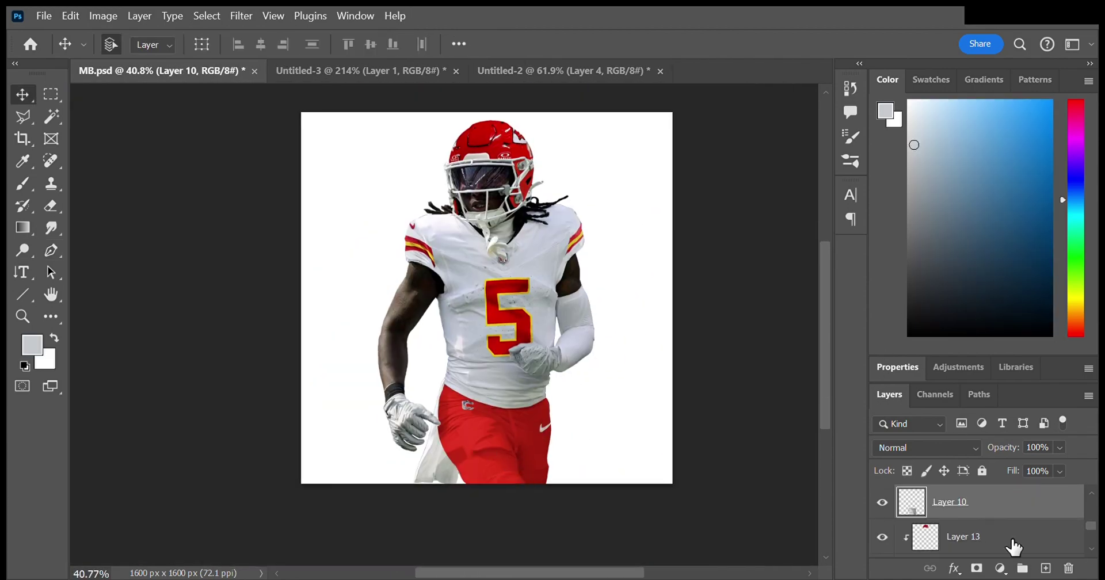
{"action": "key", "text": "i"}
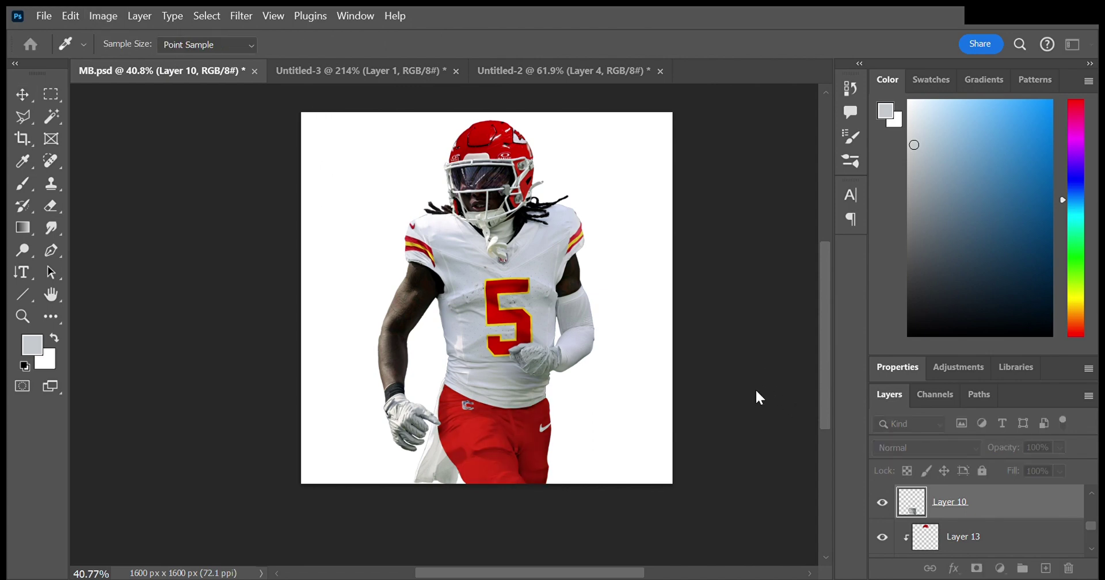
Step: On Layer 1, marquee-select the Nike logo on the red pants
{"action": "scroll", "coordinate": [773, 354], "scroll_direction": "up", "scroll_amount": 2}
{"action": "left_click", "coordinate": [574, 445], "text": "ctrl"}
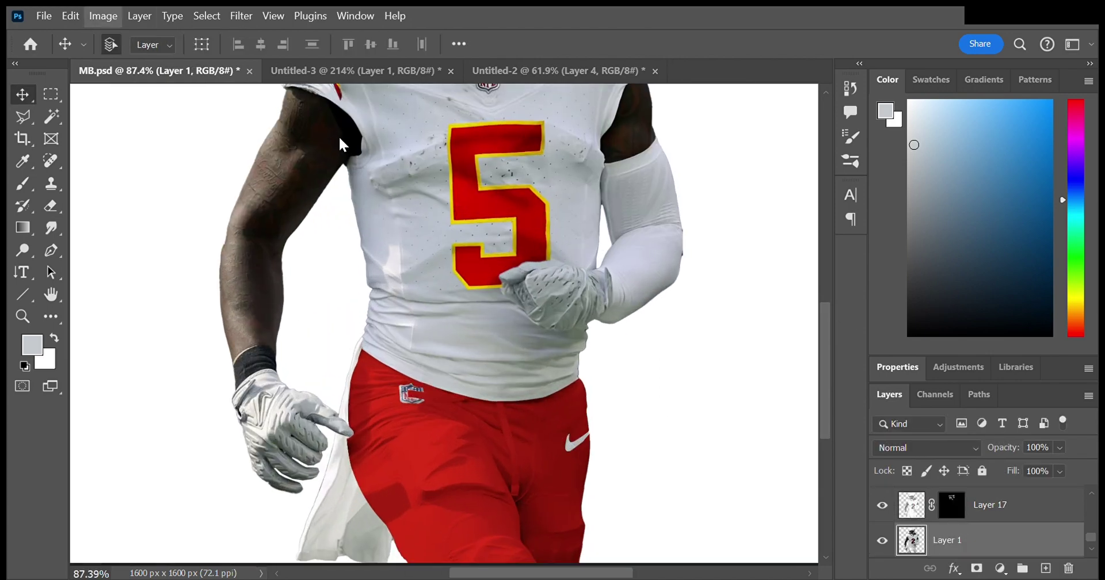
{"action": "key", "text": "m"}
{"action": "left_click_drag", "start_coordinate": [556, 426], "coordinate": [617, 456]}
{"action": "key", "text": "i"}
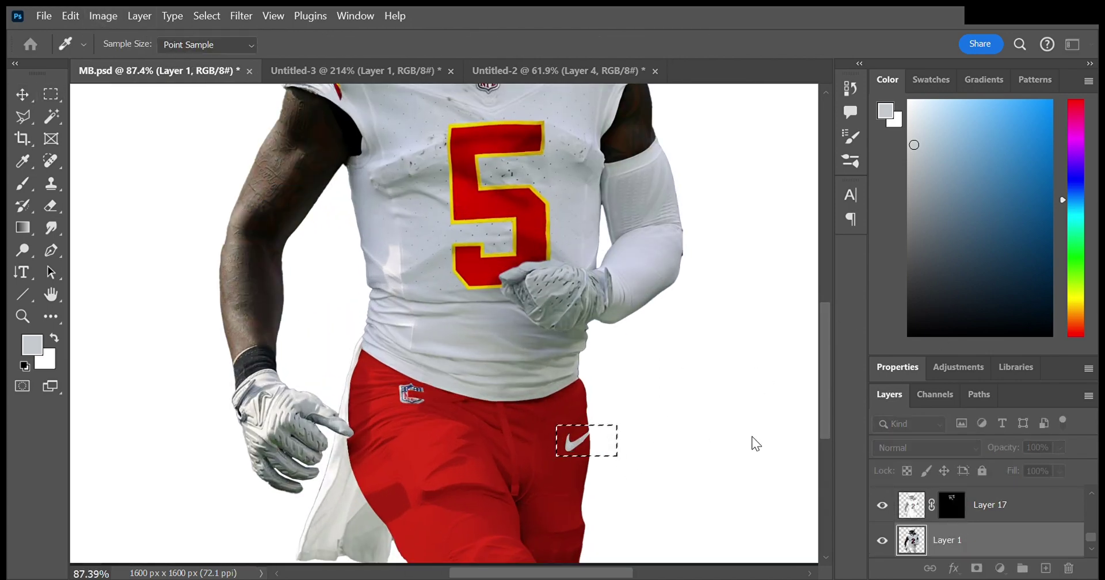
{"action": "key", "text": "m"}
{"action": "scroll", "coordinate": [678, 358], "scroll_direction": "down", "scroll_amount": 2}
Step: In Untitled-3, toggle Layers 1, 2 and 3 visibility to compare the photos
{"action": "key", "text": "ctrl+Tab"}
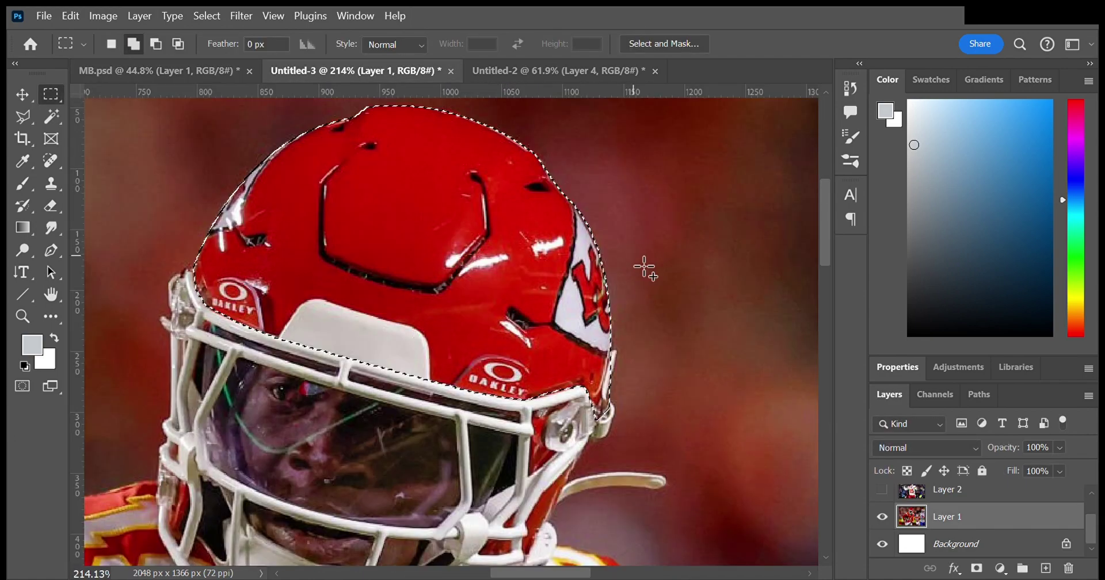
{"action": "scroll", "coordinate": [646, 266], "scroll_direction": "down", "scroll_amount": 5}
{"action": "left_click", "coordinate": [882, 490]}
{"action": "left_click", "coordinate": [882, 516]}
{"action": "scroll", "coordinate": [498, 429], "scroll_direction": "up", "scroll_amount": 2}
{"action": "scroll", "coordinate": [498, 429], "scroll_direction": "up", "scroll_amount": 1}
{"action": "left_click", "coordinate": [882, 490]}
{"action": "scroll", "coordinate": [898, 492], "scroll_direction": "up", "scroll_amount": 1}
{"action": "left_click", "coordinate": [883, 497]}
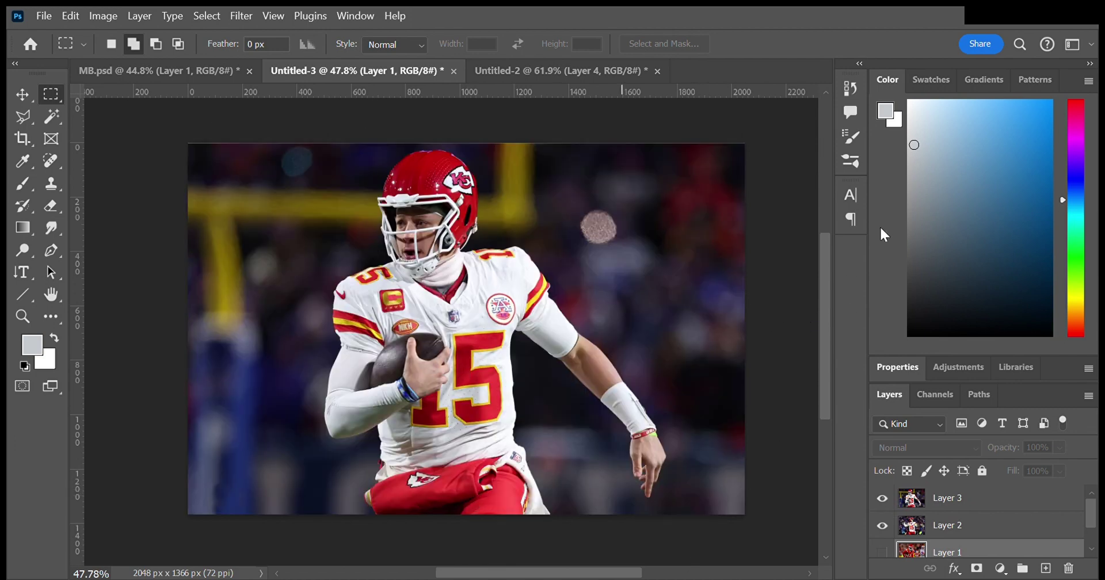
Step: Paste the stadium photo, outline the cheering player, and move the stadium layer beneath the player
{"action": "key", "text": "ctrl+v"}
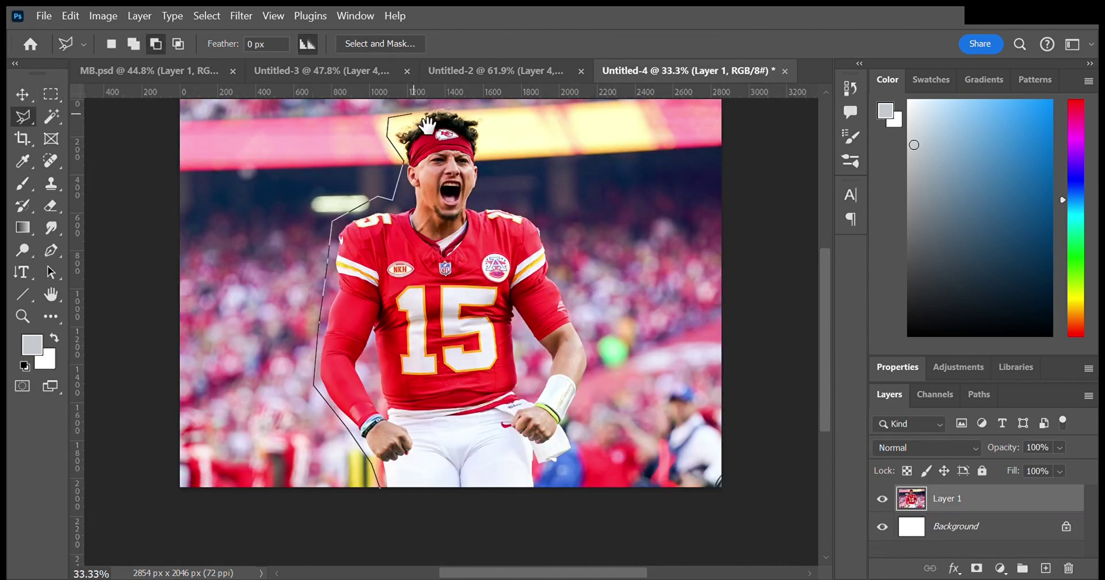
{"action": "left_click_drag", "start_coordinate": [427, 123], "coordinate": [383, 161]}
{"action": "left_click", "coordinate": [434, 147]}
{"action": "left_click", "coordinate": [442, 173]}
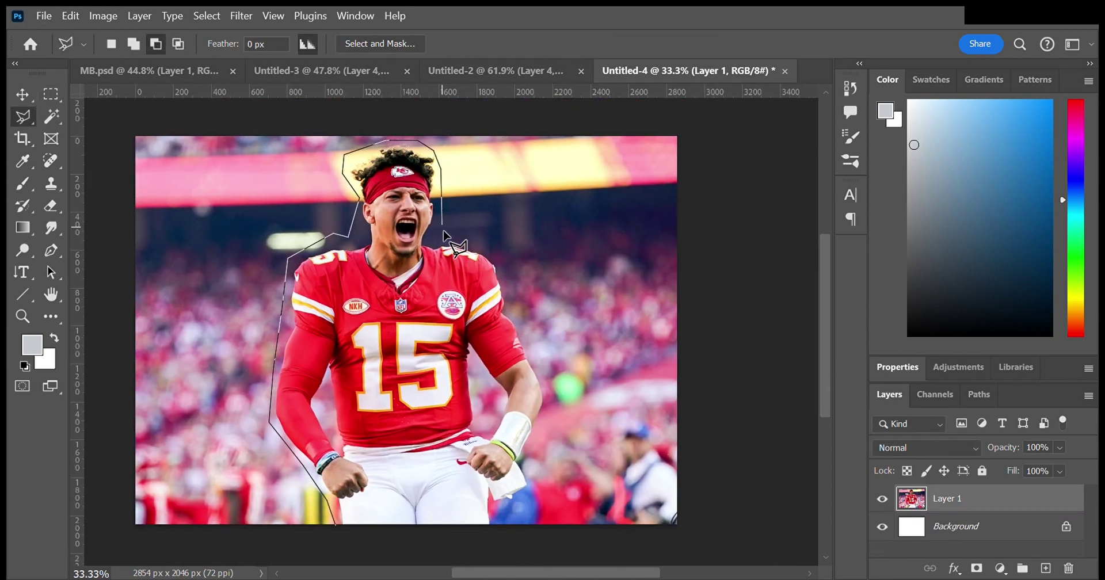
{"action": "double_click", "coordinate": [496, 543]}
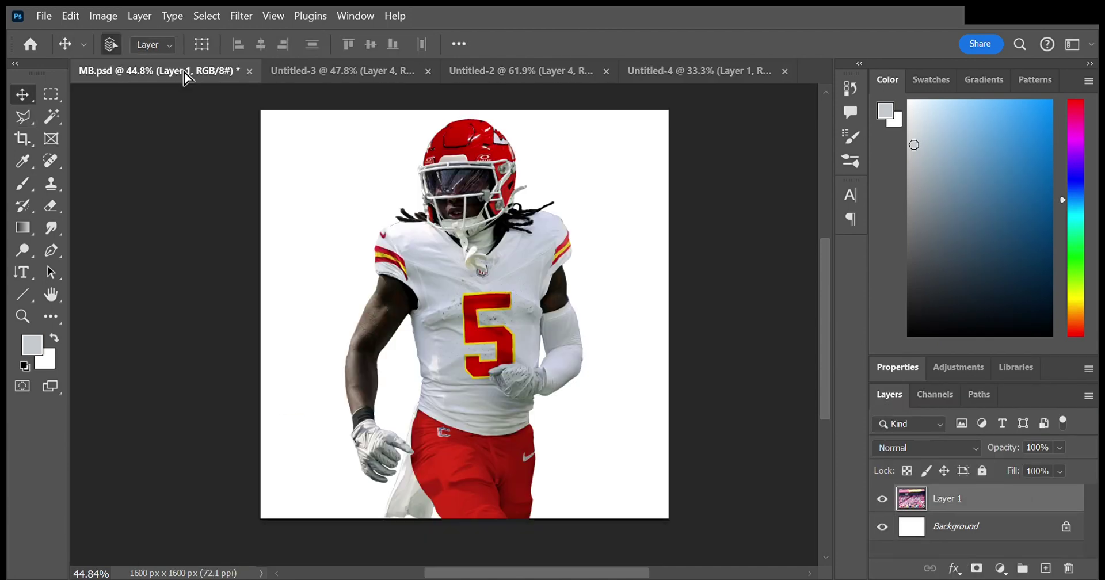
{"action": "key", "text": "ctrl+bracketleft"}
Step: Resize the stadium background behind the player with Free Transform
{"action": "key", "text": "ctrl+t"}
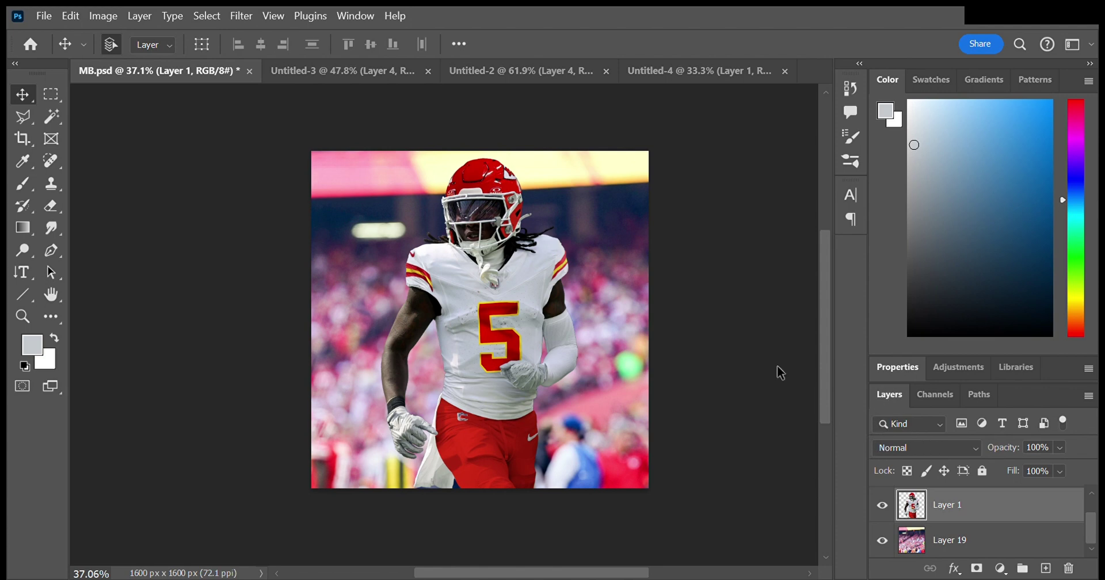
{"action": "scroll", "coordinate": [620, 398], "scroll_direction": "up", "scroll_amount": 3}
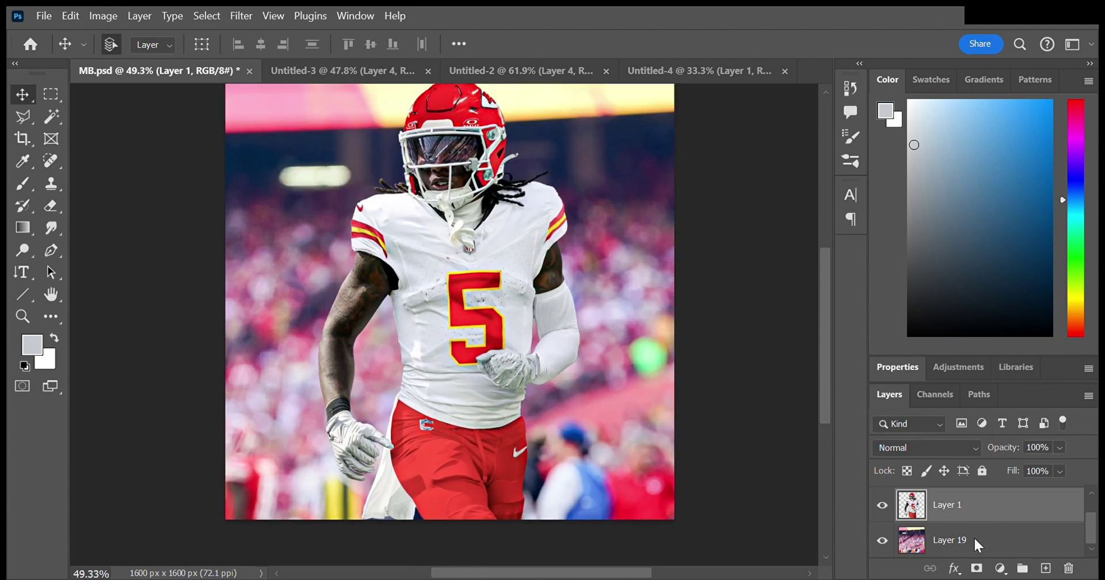
{"action": "scroll", "coordinate": [974, 536], "scroll_direction": "up", "scroll_amount": 1}
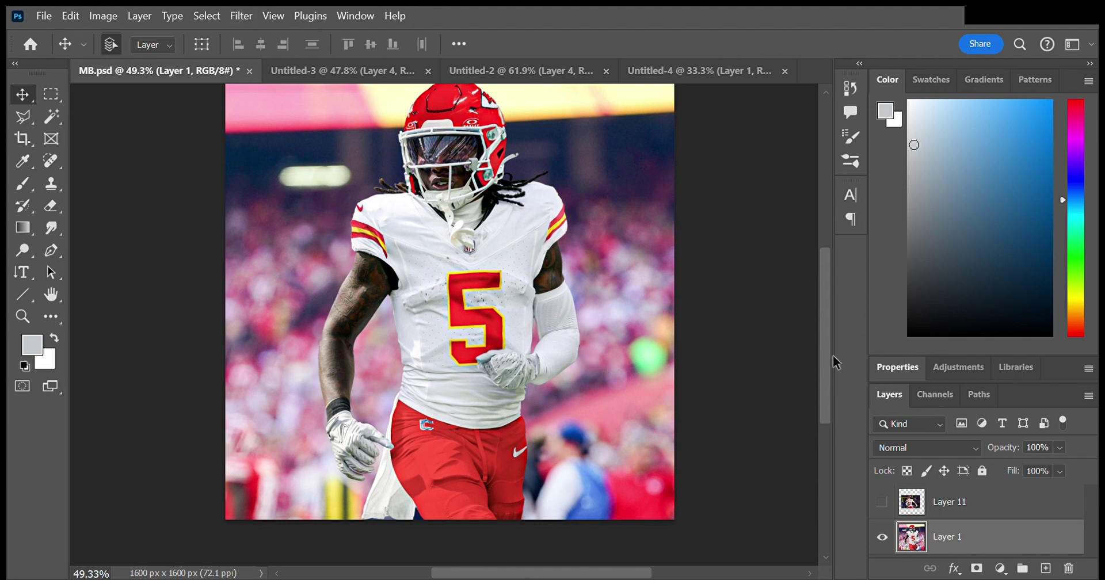
{"action": "scroll", "coordinate": [518, 259], "scroll_direction": "down", "scroll_amount": 3}
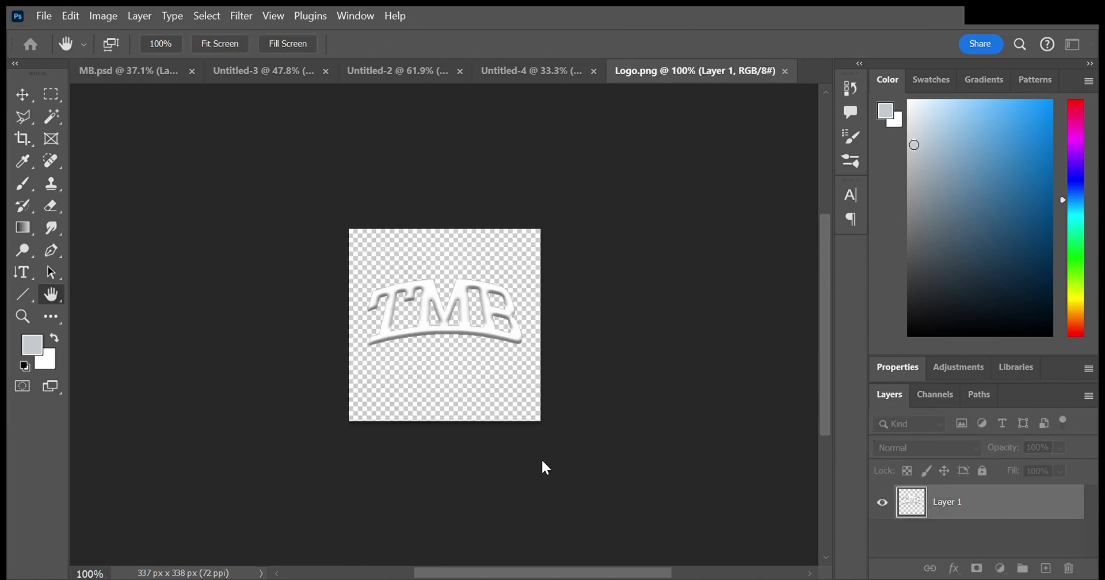
Step: Scale and rotate the TMB logo beside the helmet and commit its placement
{"action": "key", "text": "ctrl+t"}
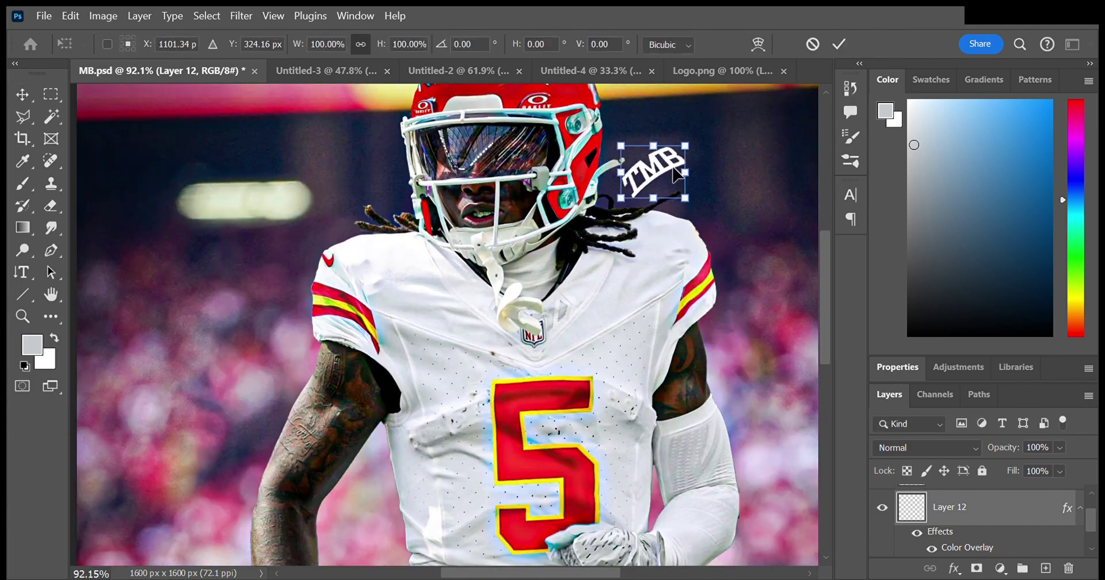
{"action": "left_click_drag", "start_coordinate": [677, 174], "coordinate": [699, 199]}
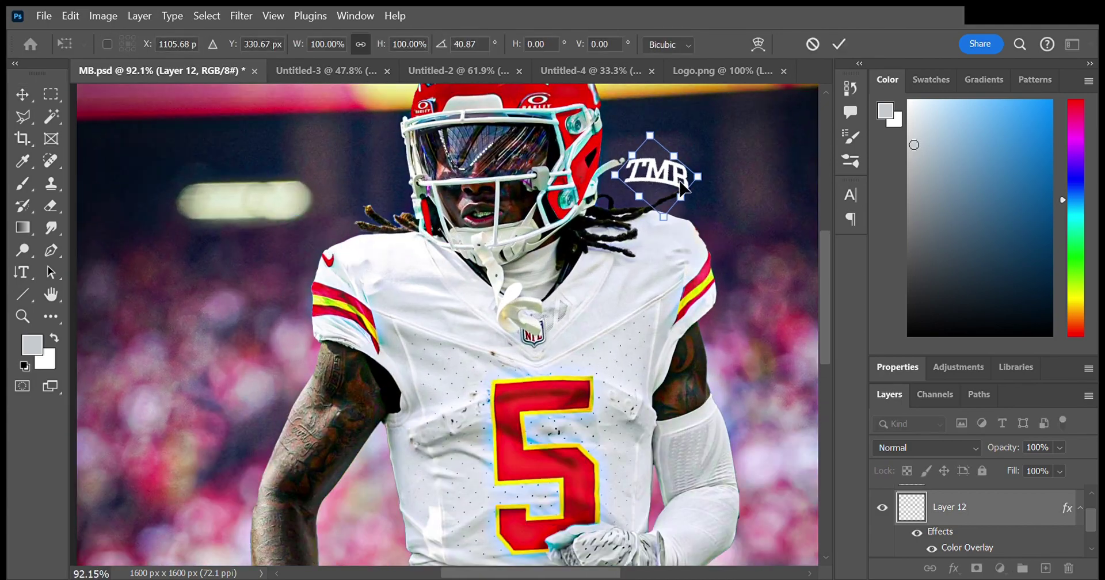
{"action": "key", "text": "Return"}
{"action": "scroll", "coordinate": [647, 328], "scroll_direction": "down", "scroll_amount": 2}
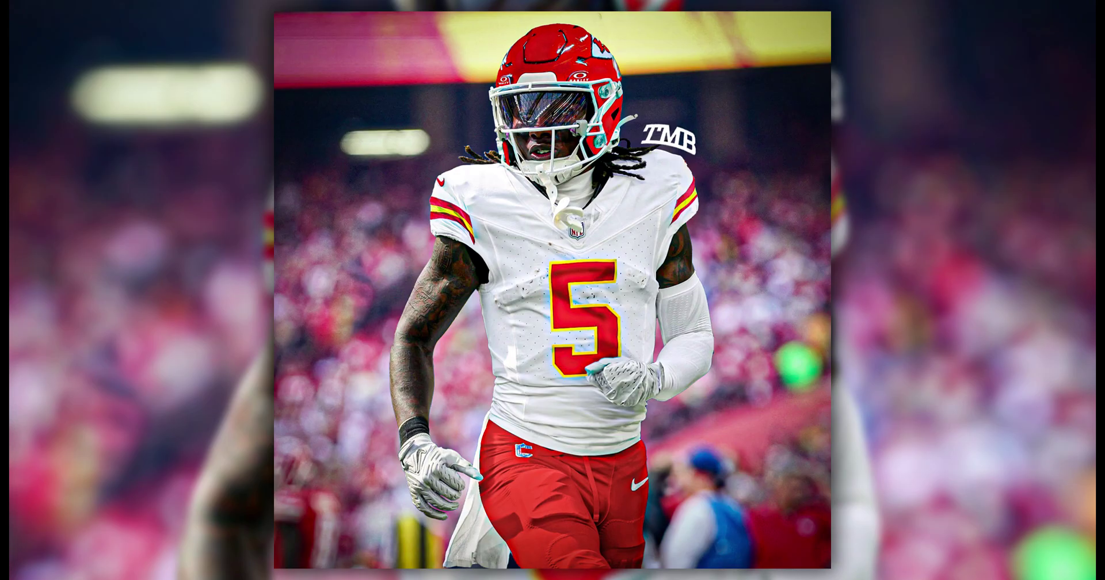